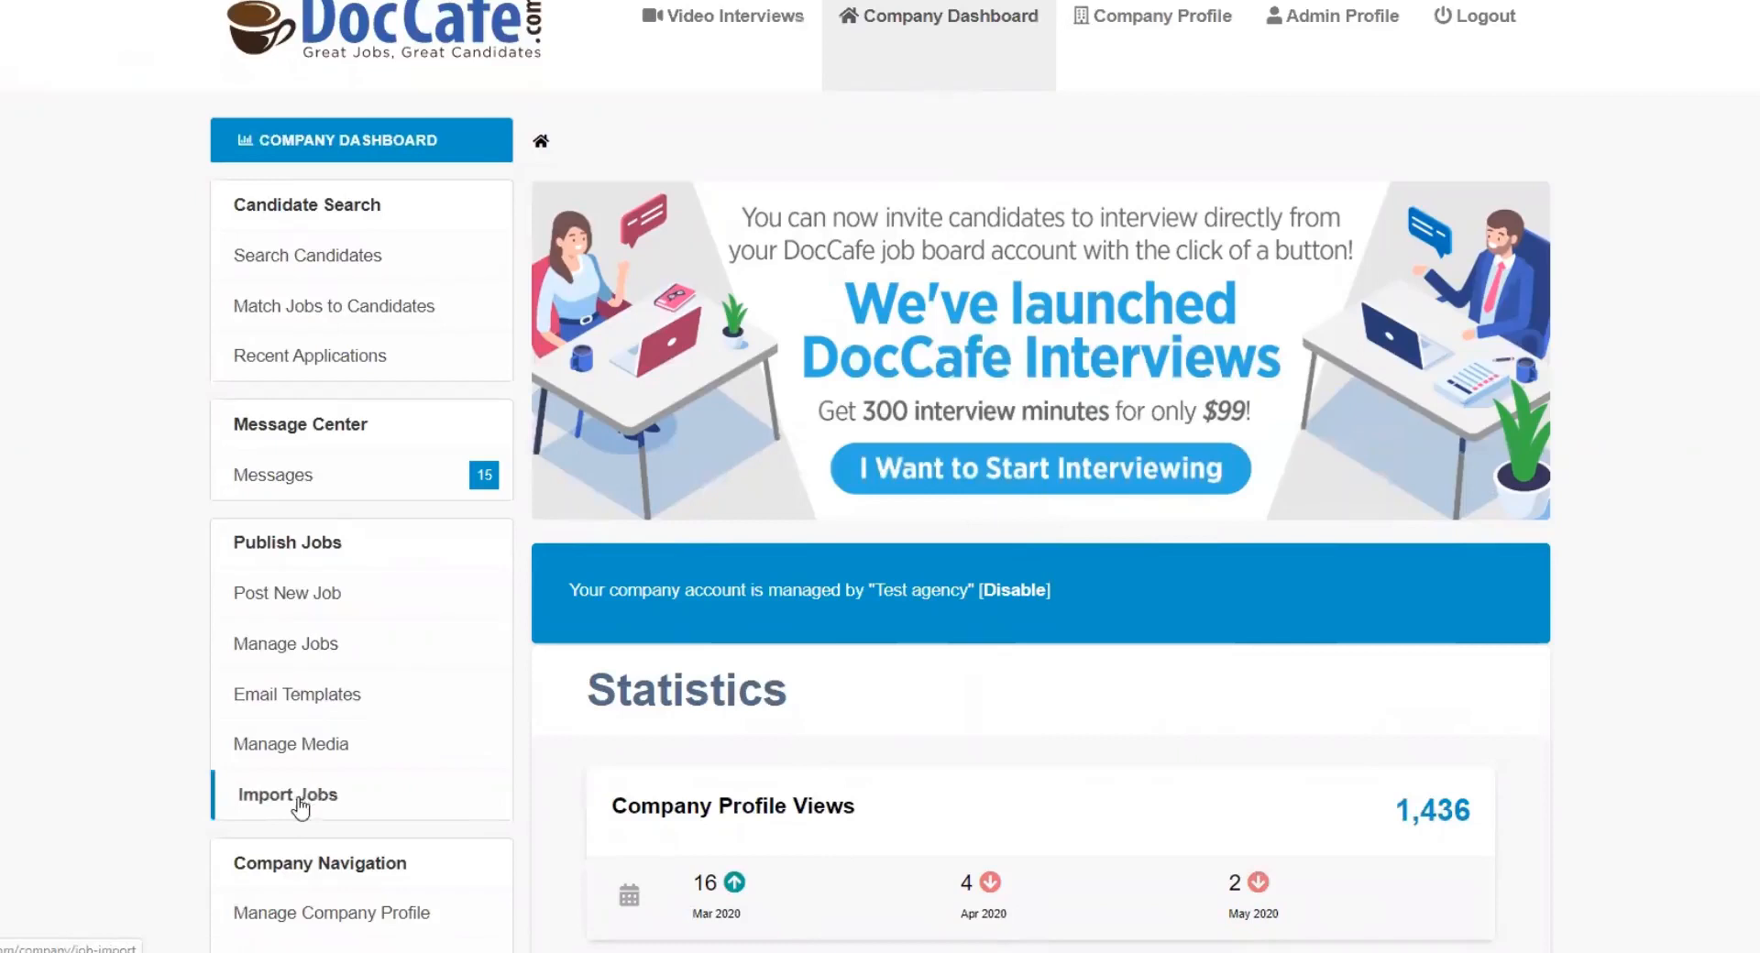
- Open the candidate search and filter it by the occupation Physician
click(308, 261)
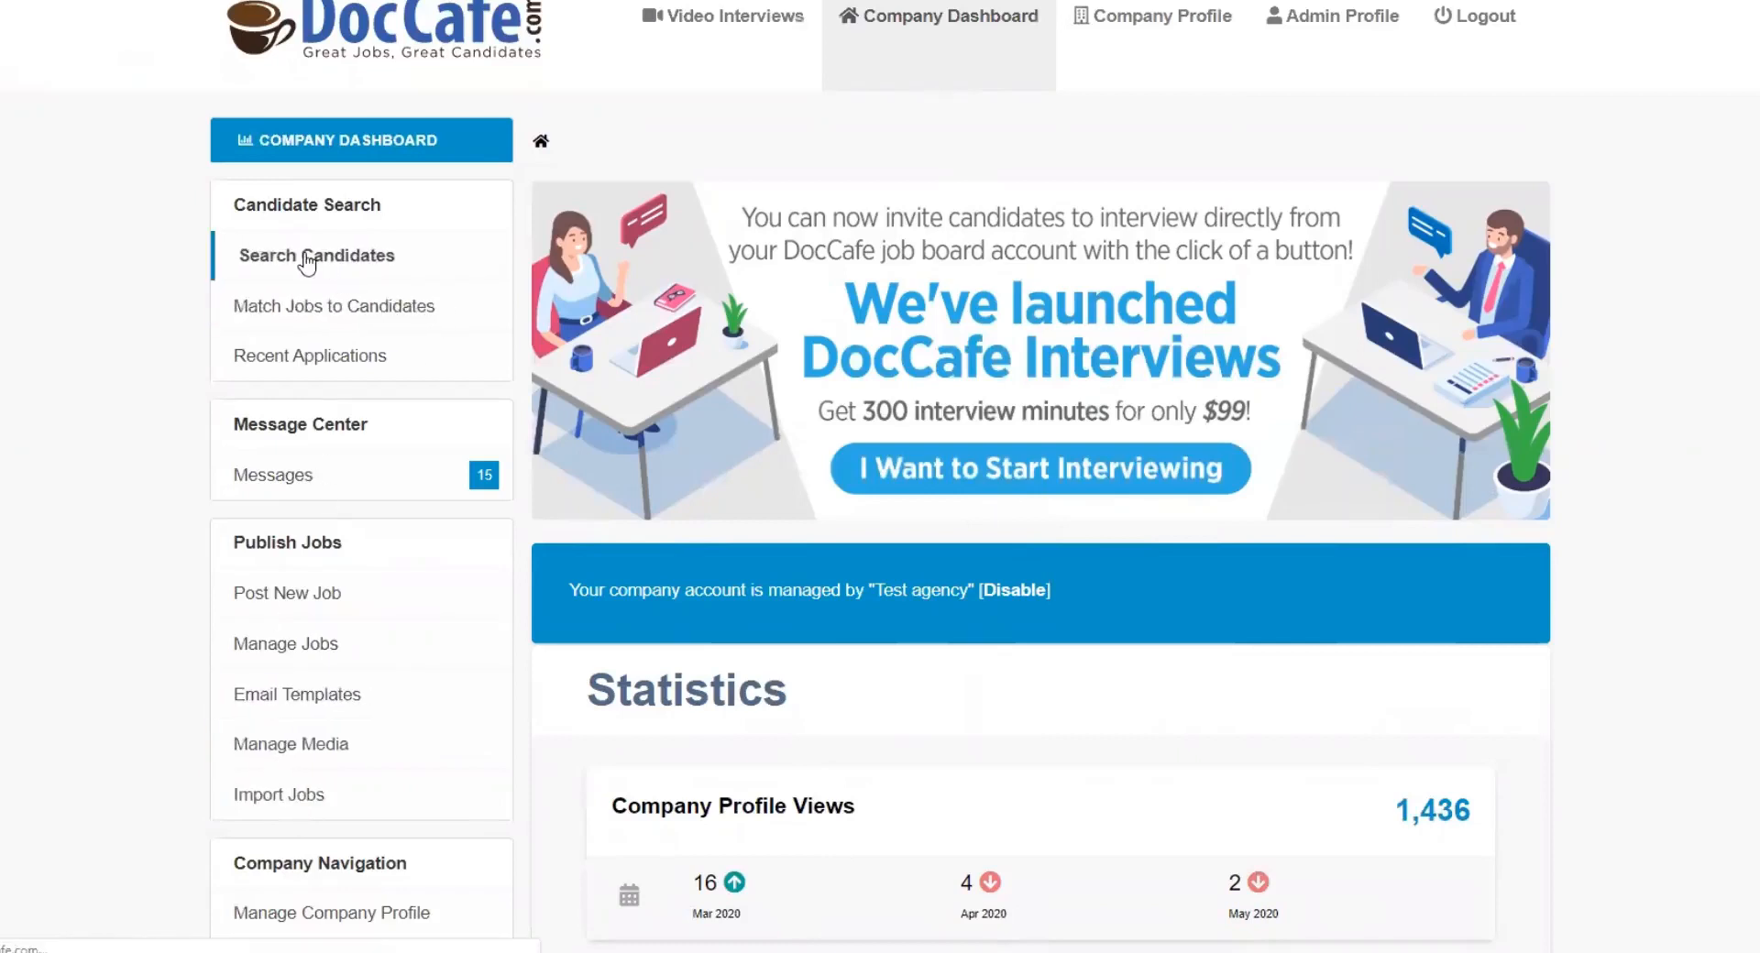
scroll(642, 458, down, 5)
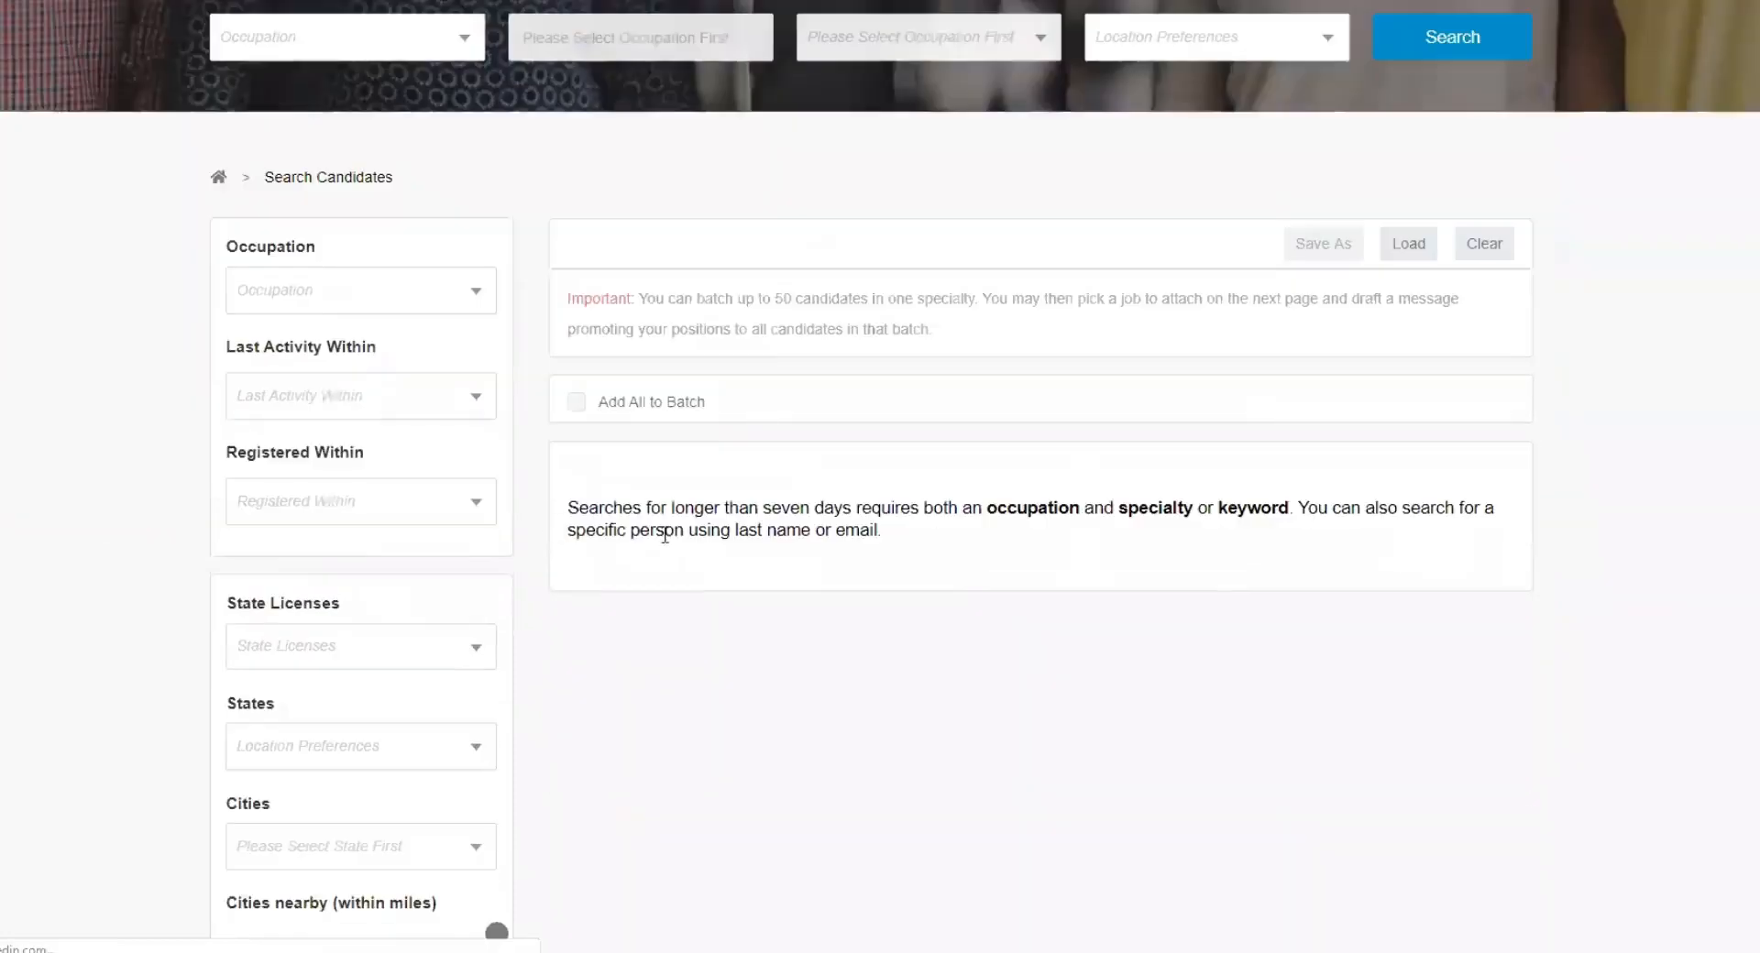
scroll(506, 472, up, 1)
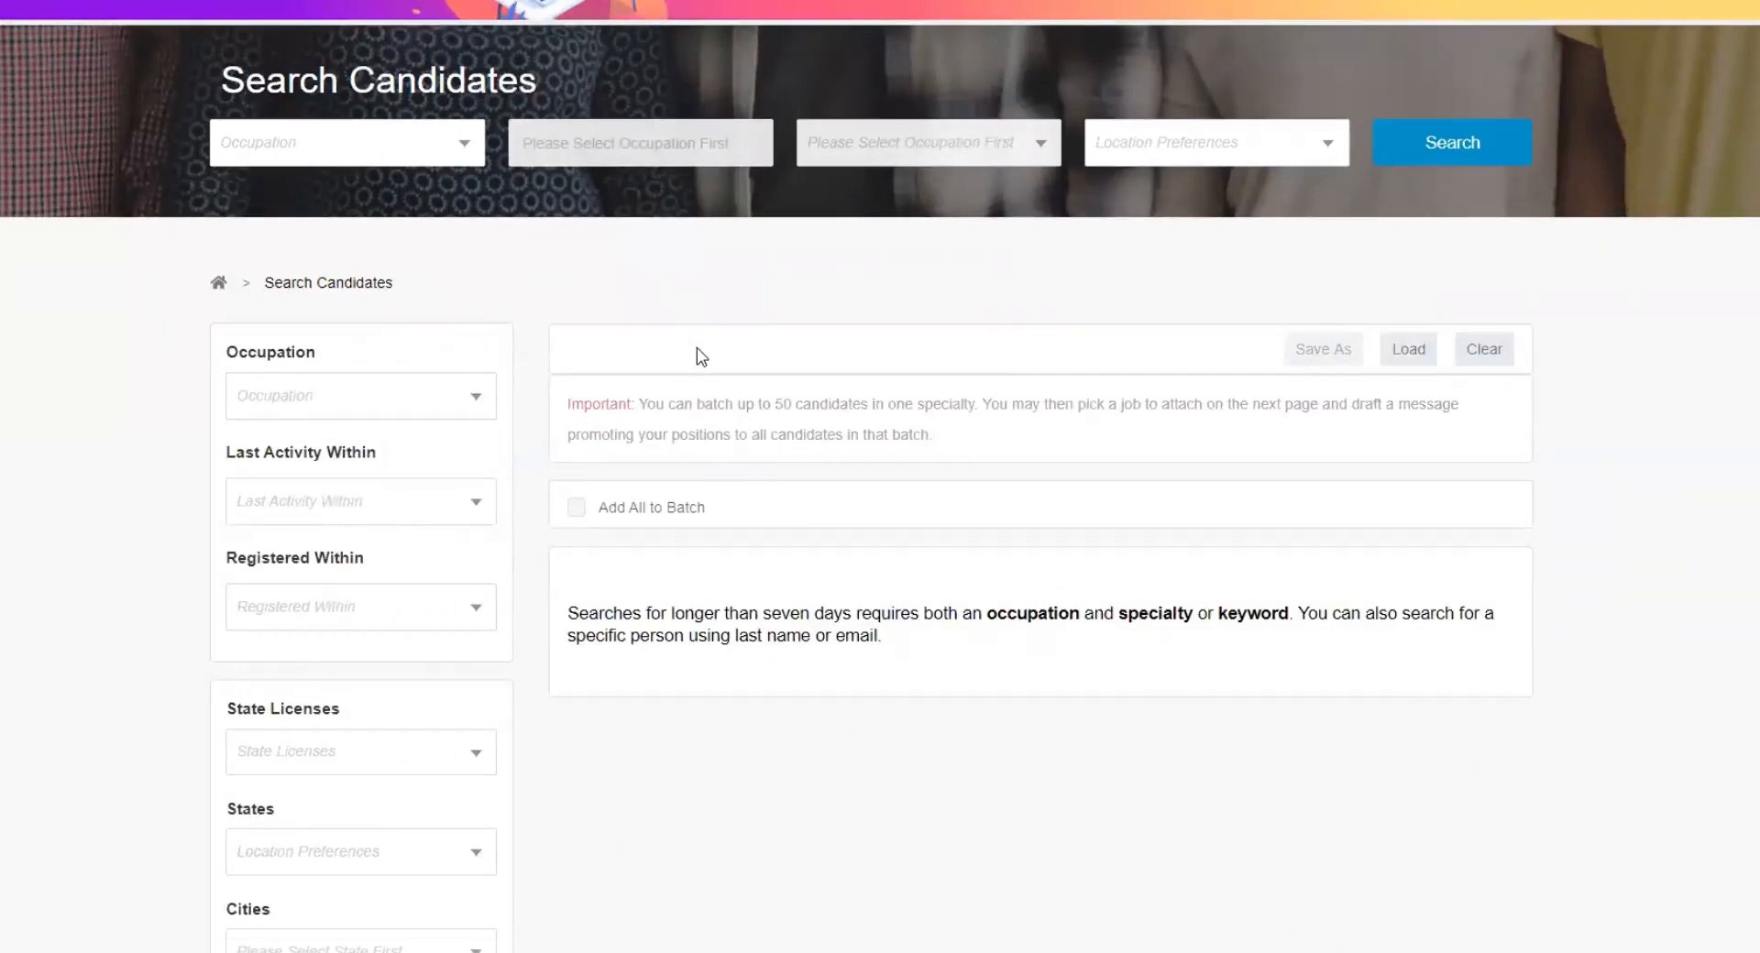
scroll(696, 349, down, 1)
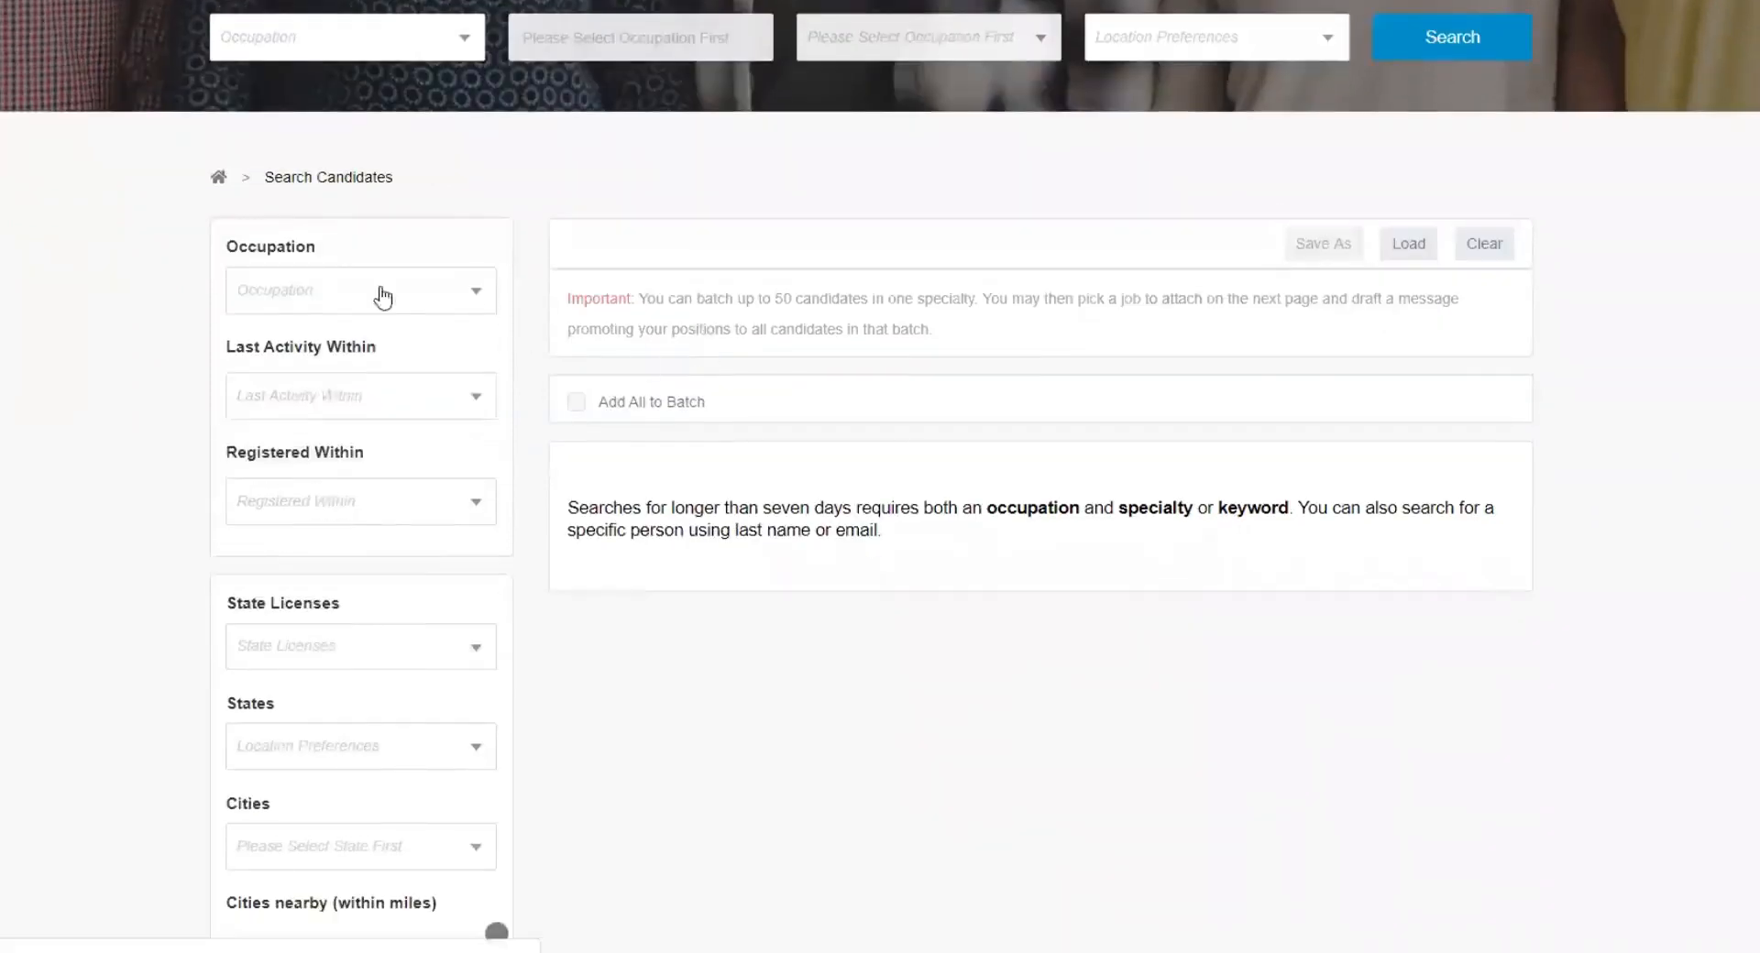
click(310, 291)
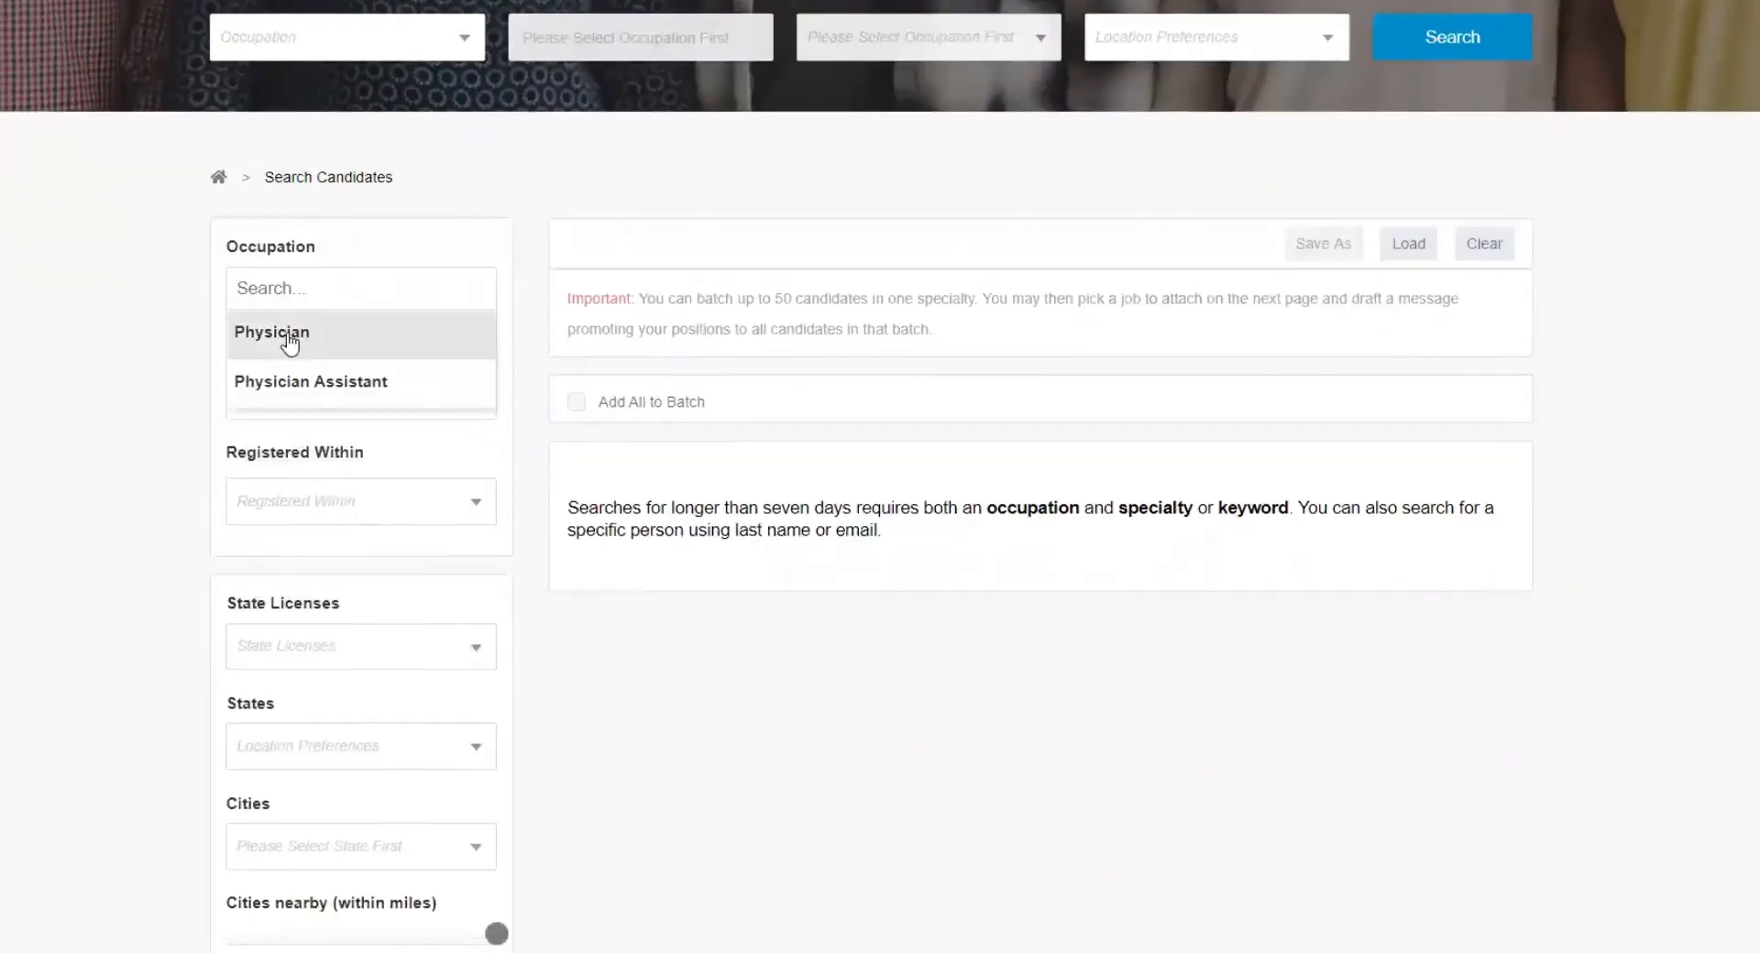
click(289, 341)
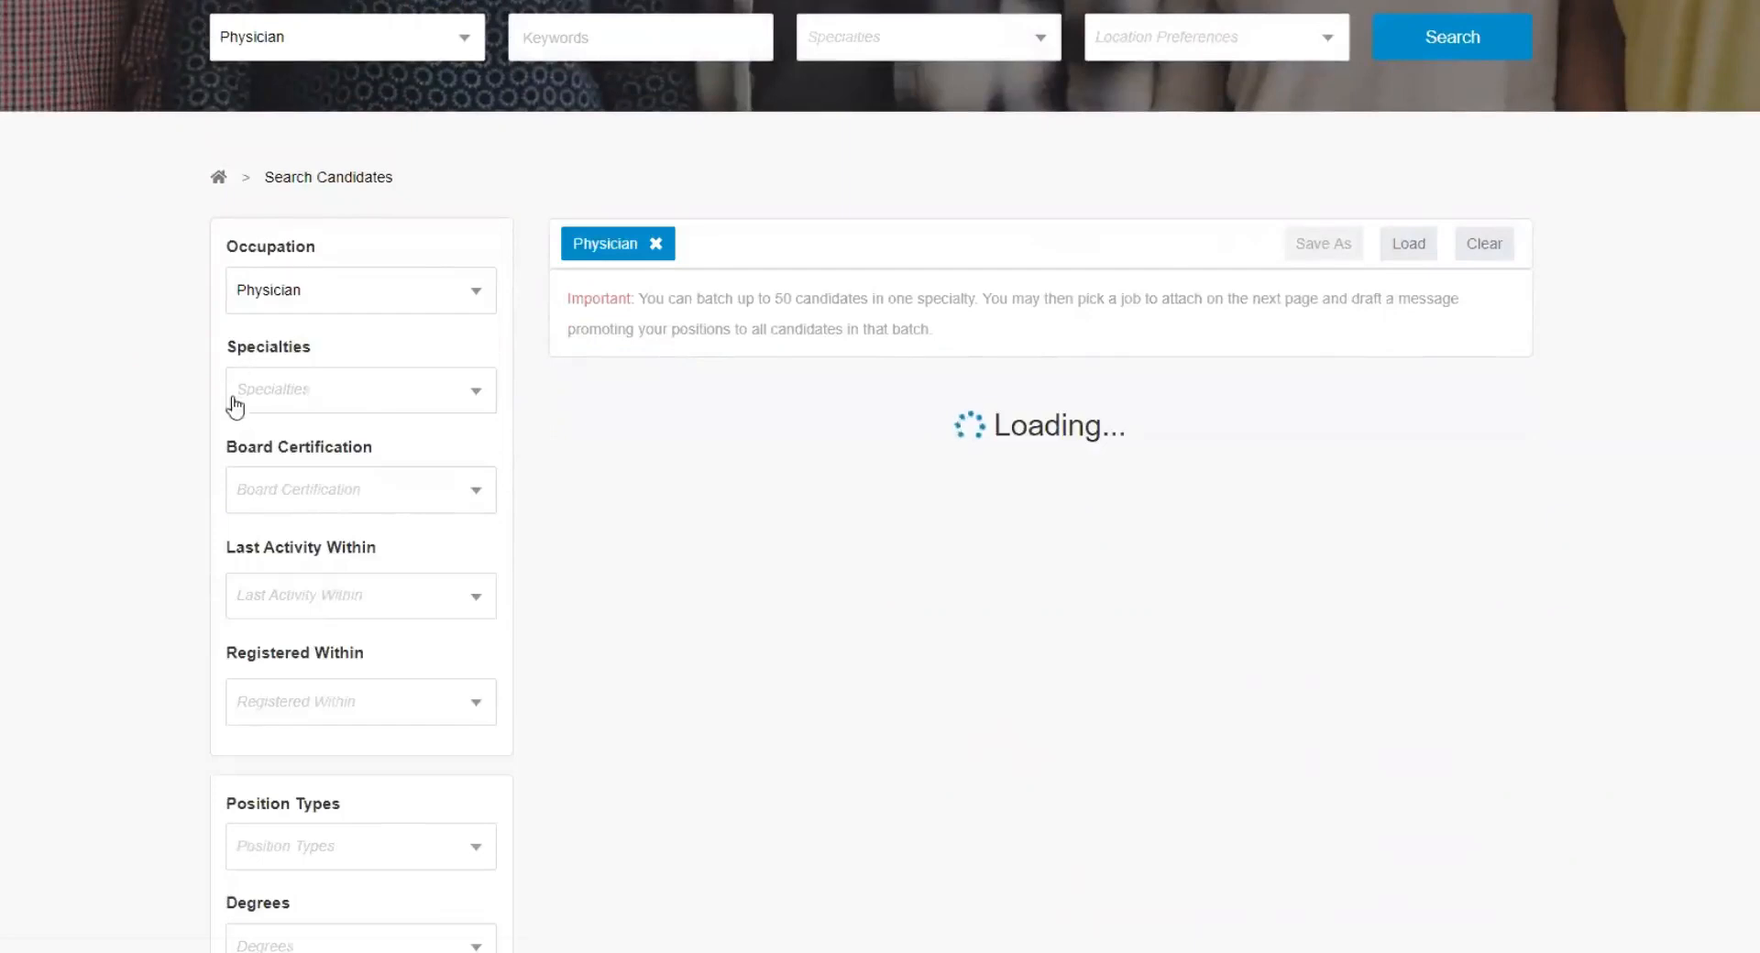
- Limit the candidate search to the specialty Family Practice-Without OB
click(308, 389)
scroll(353, 591, down, 15)
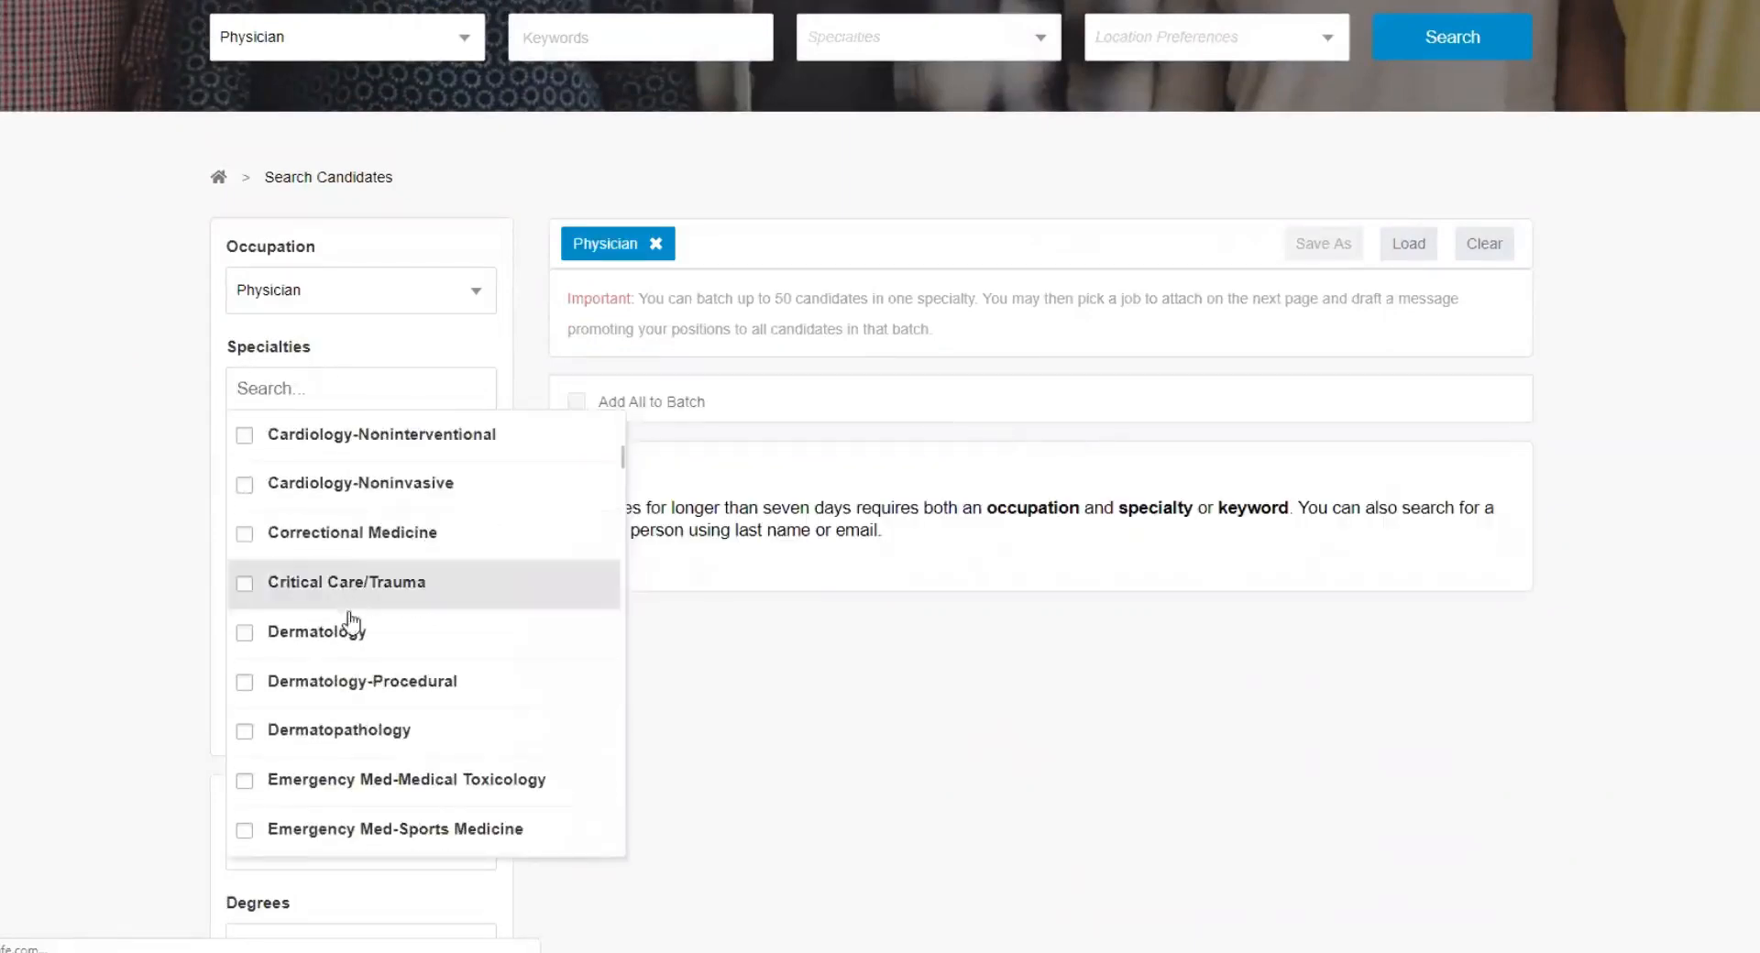
scroll(352, 634, up, 3)
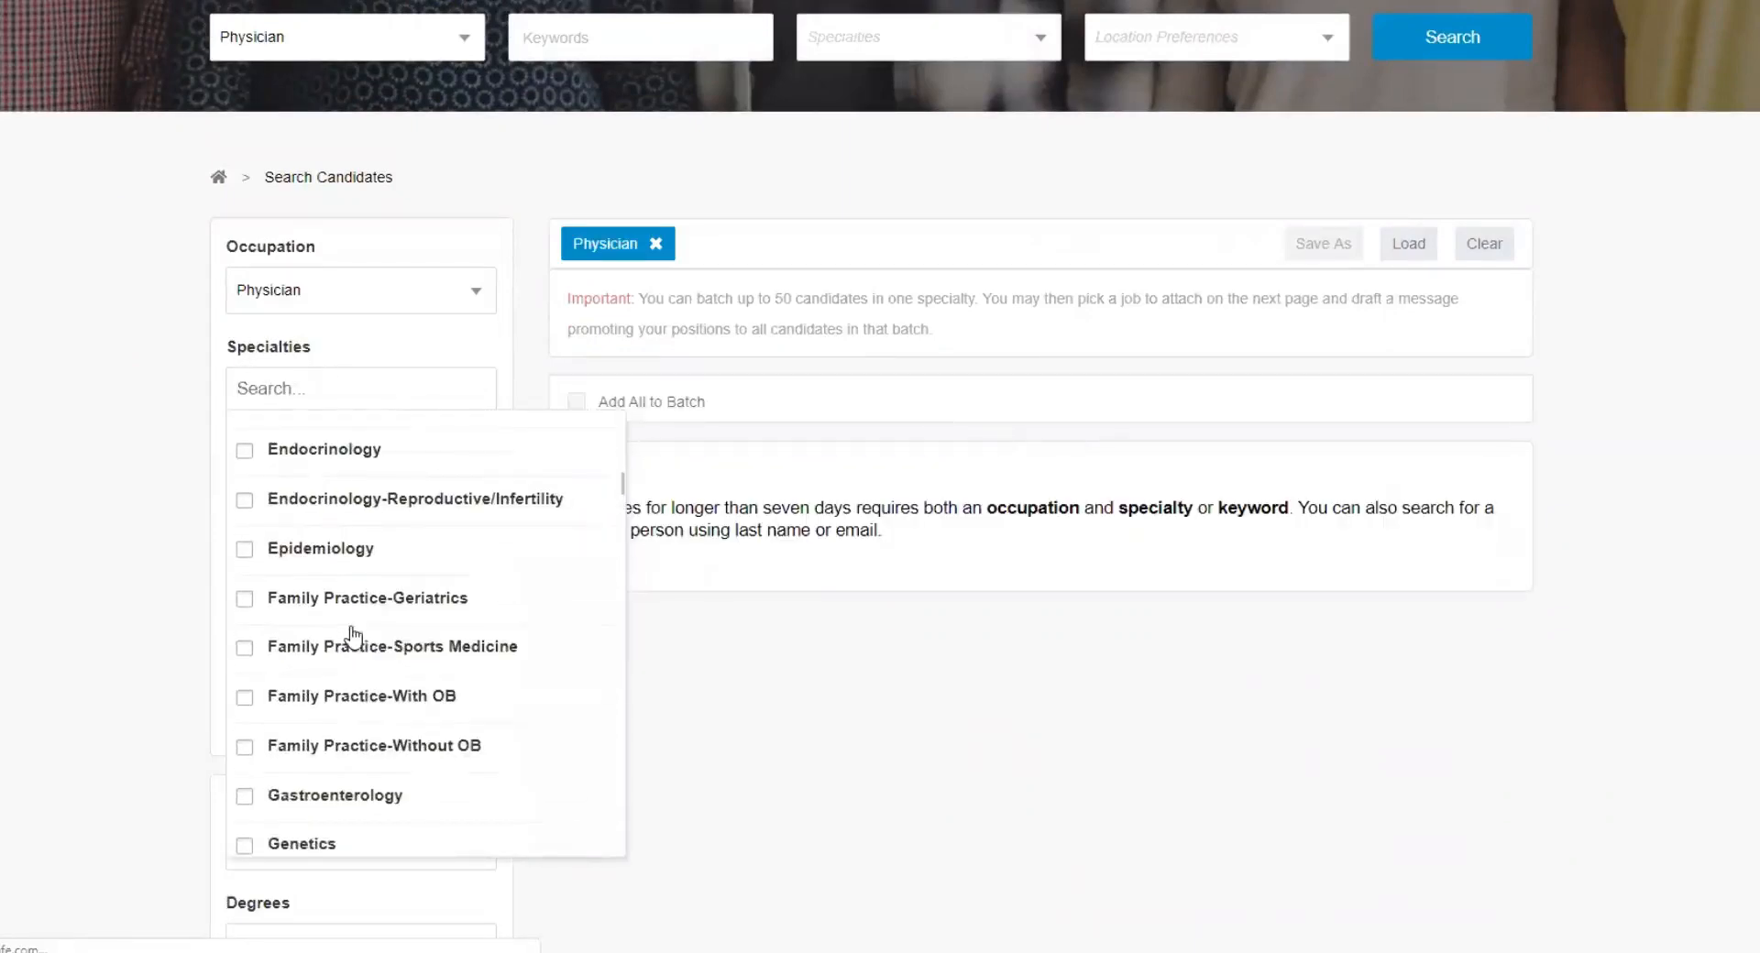
click(245, 756)
click(660, 482)
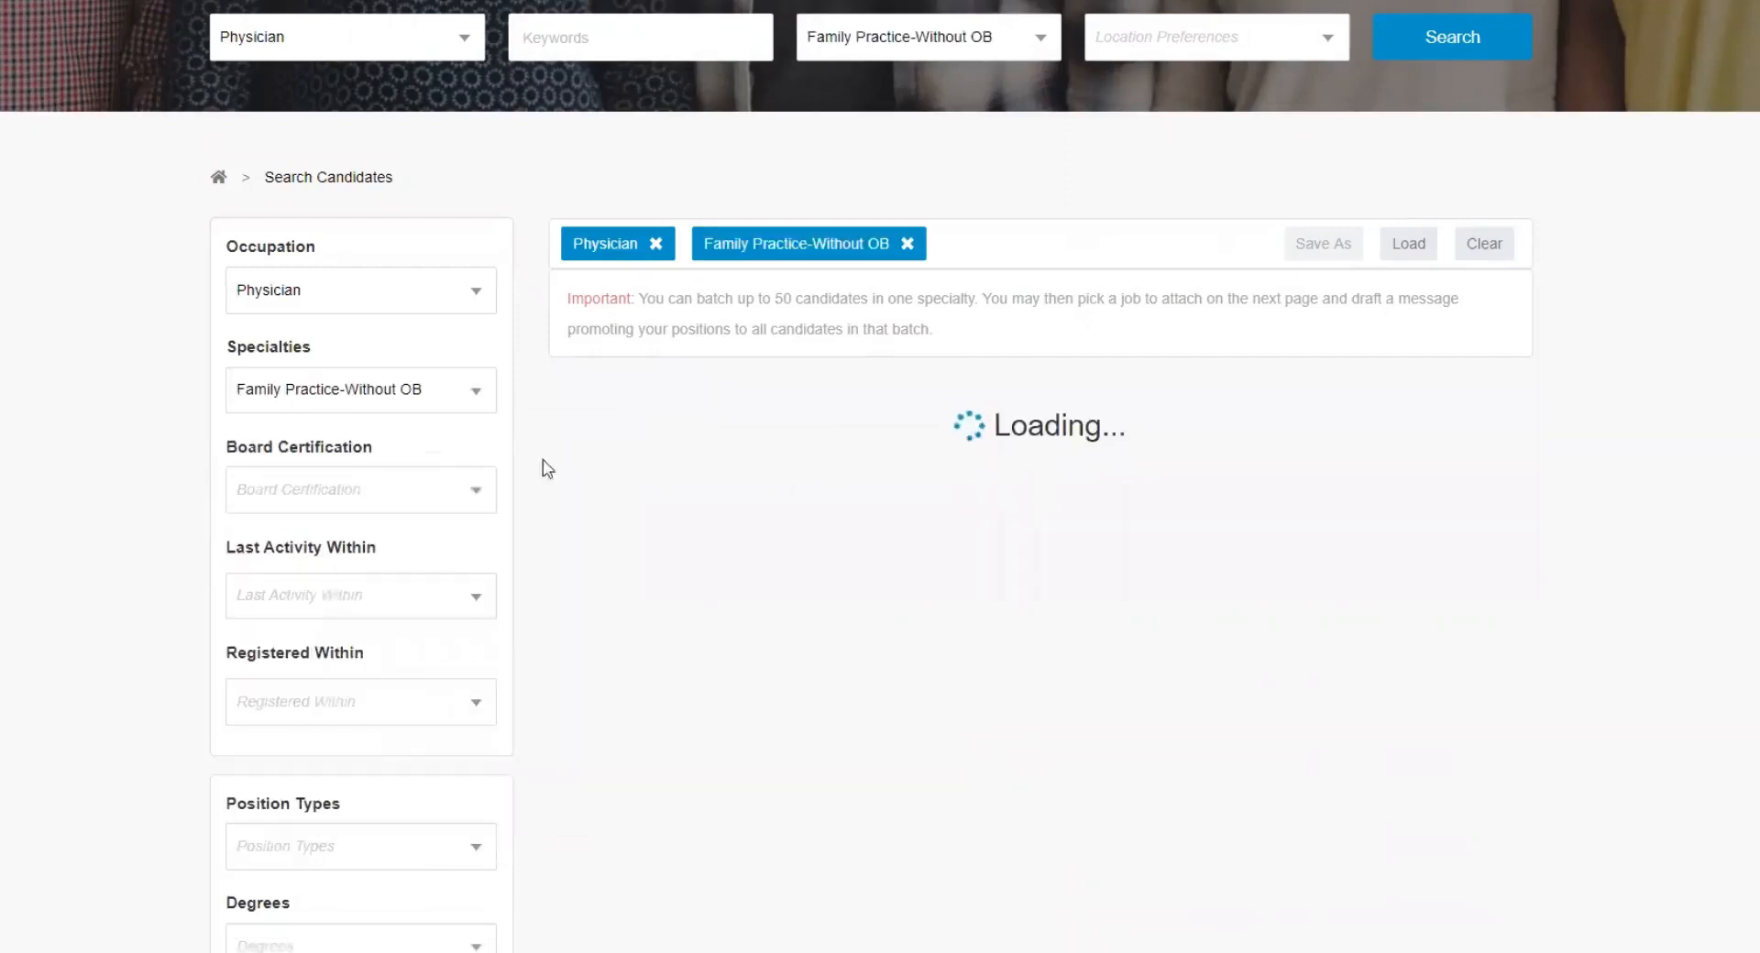
- Filter the candidates by BE/BC board certification
click(377, 490)
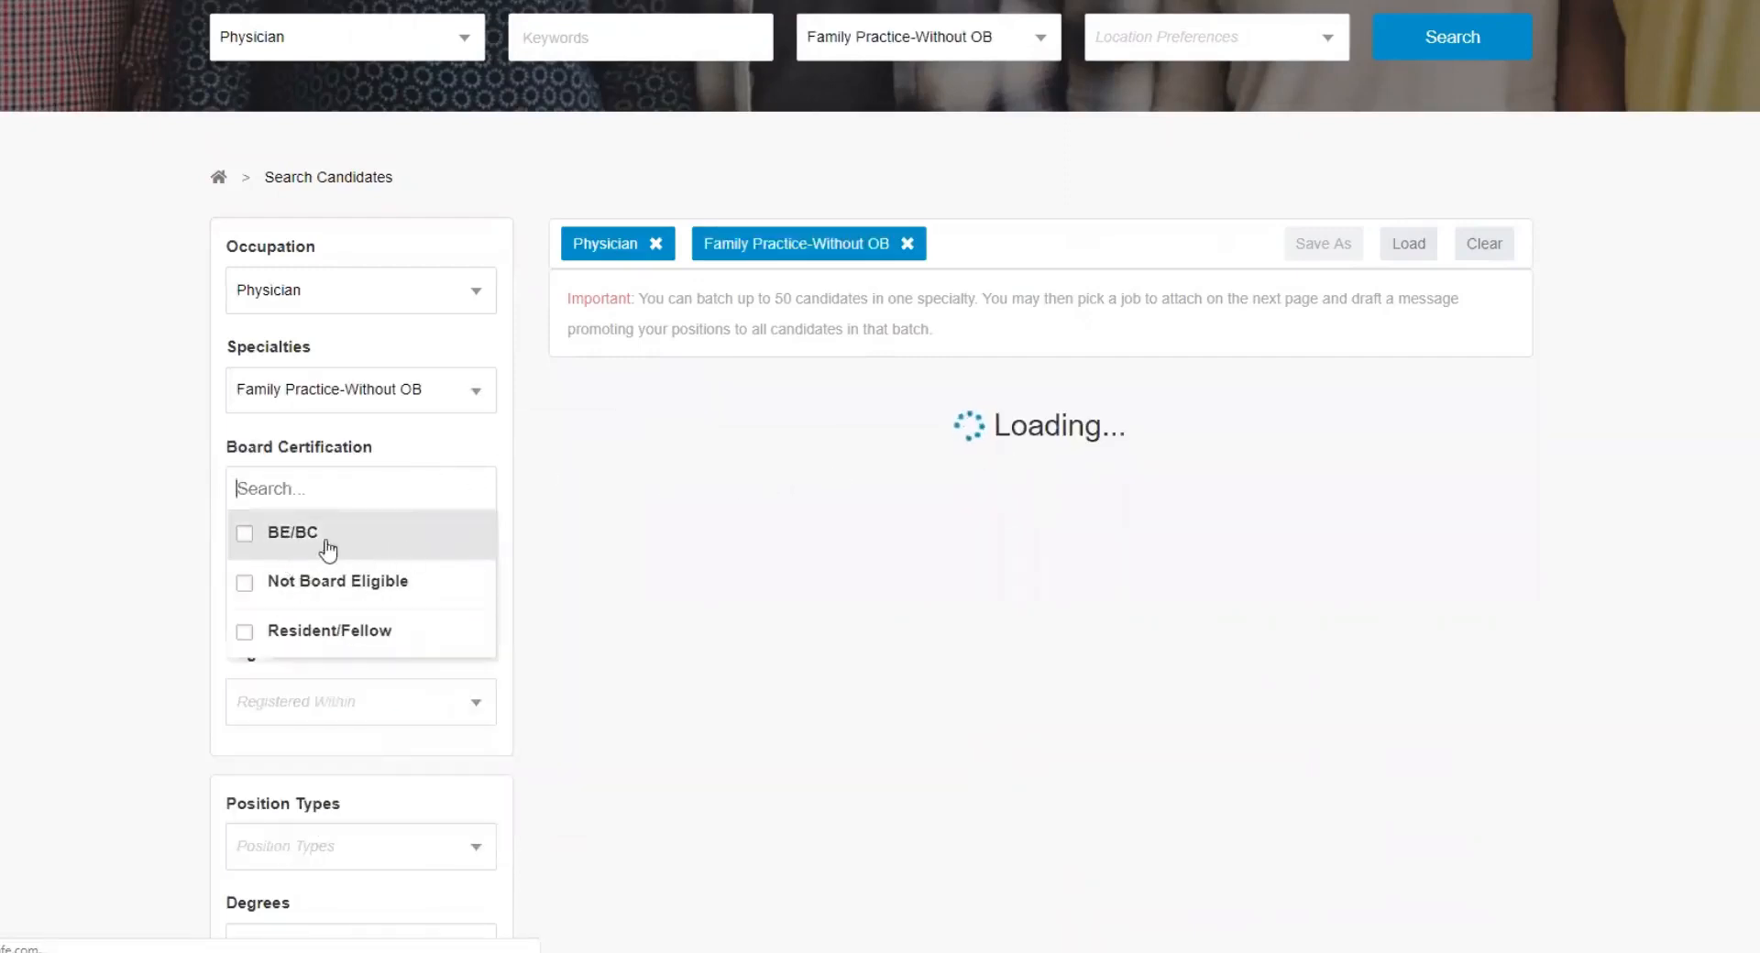
click(223, 553)
click(243, 506)
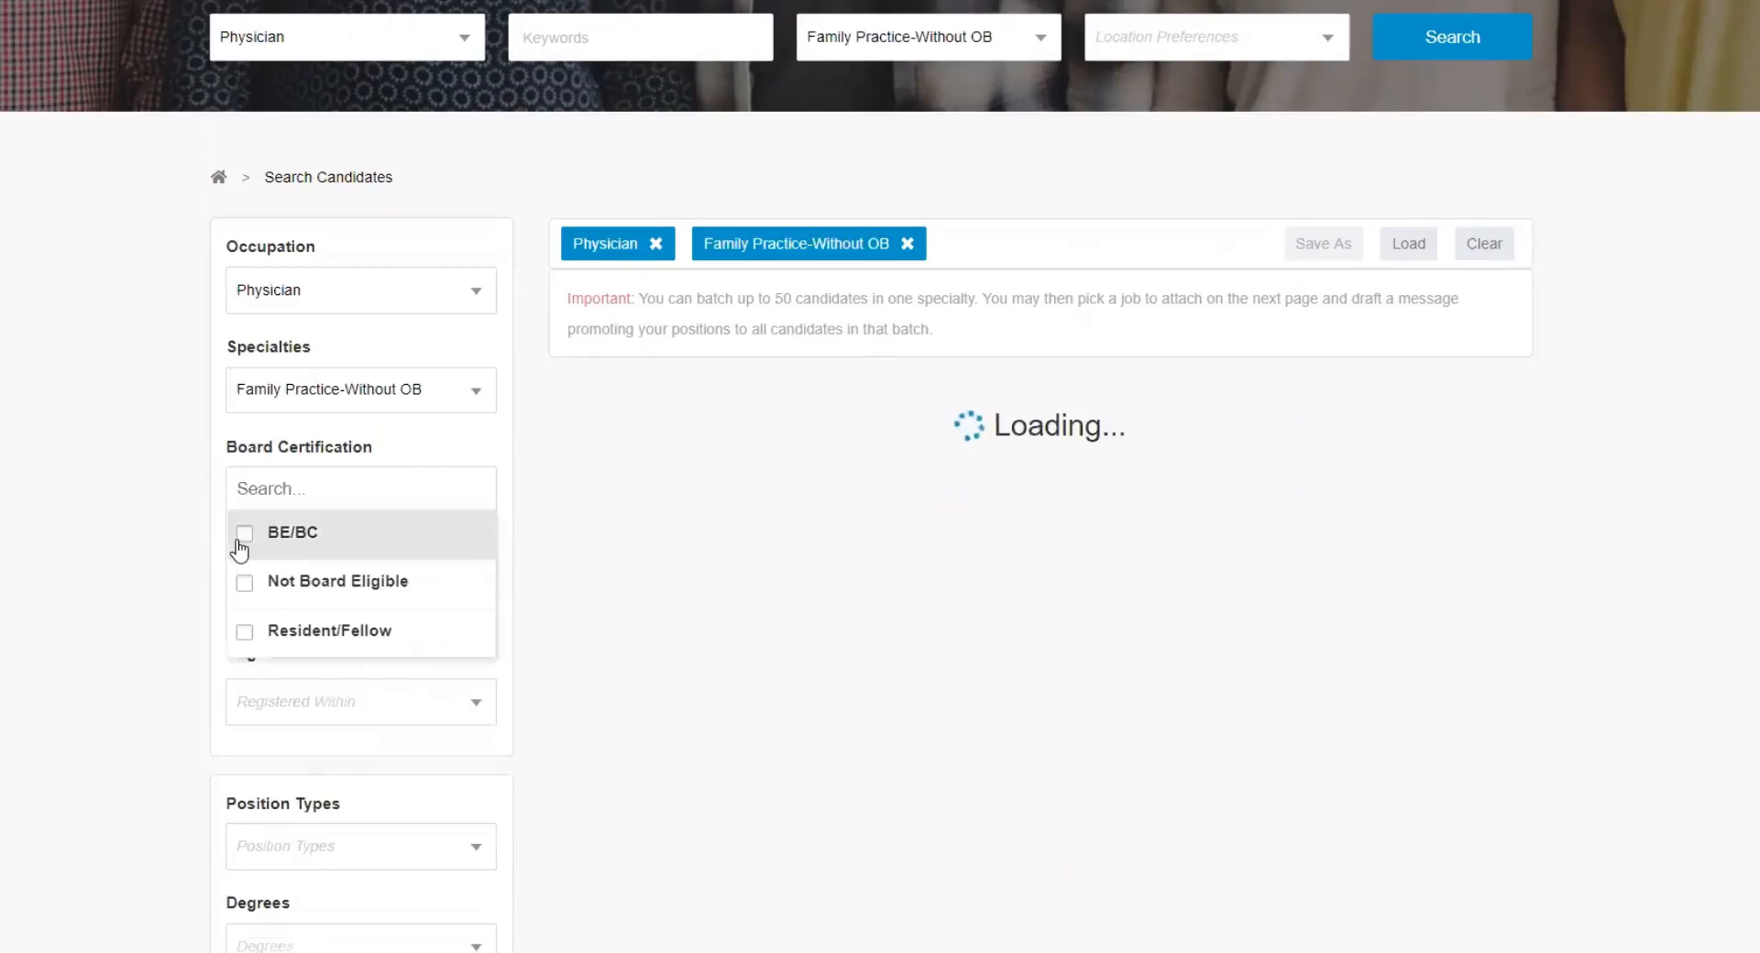
click(244, 534)
click(733, 536)
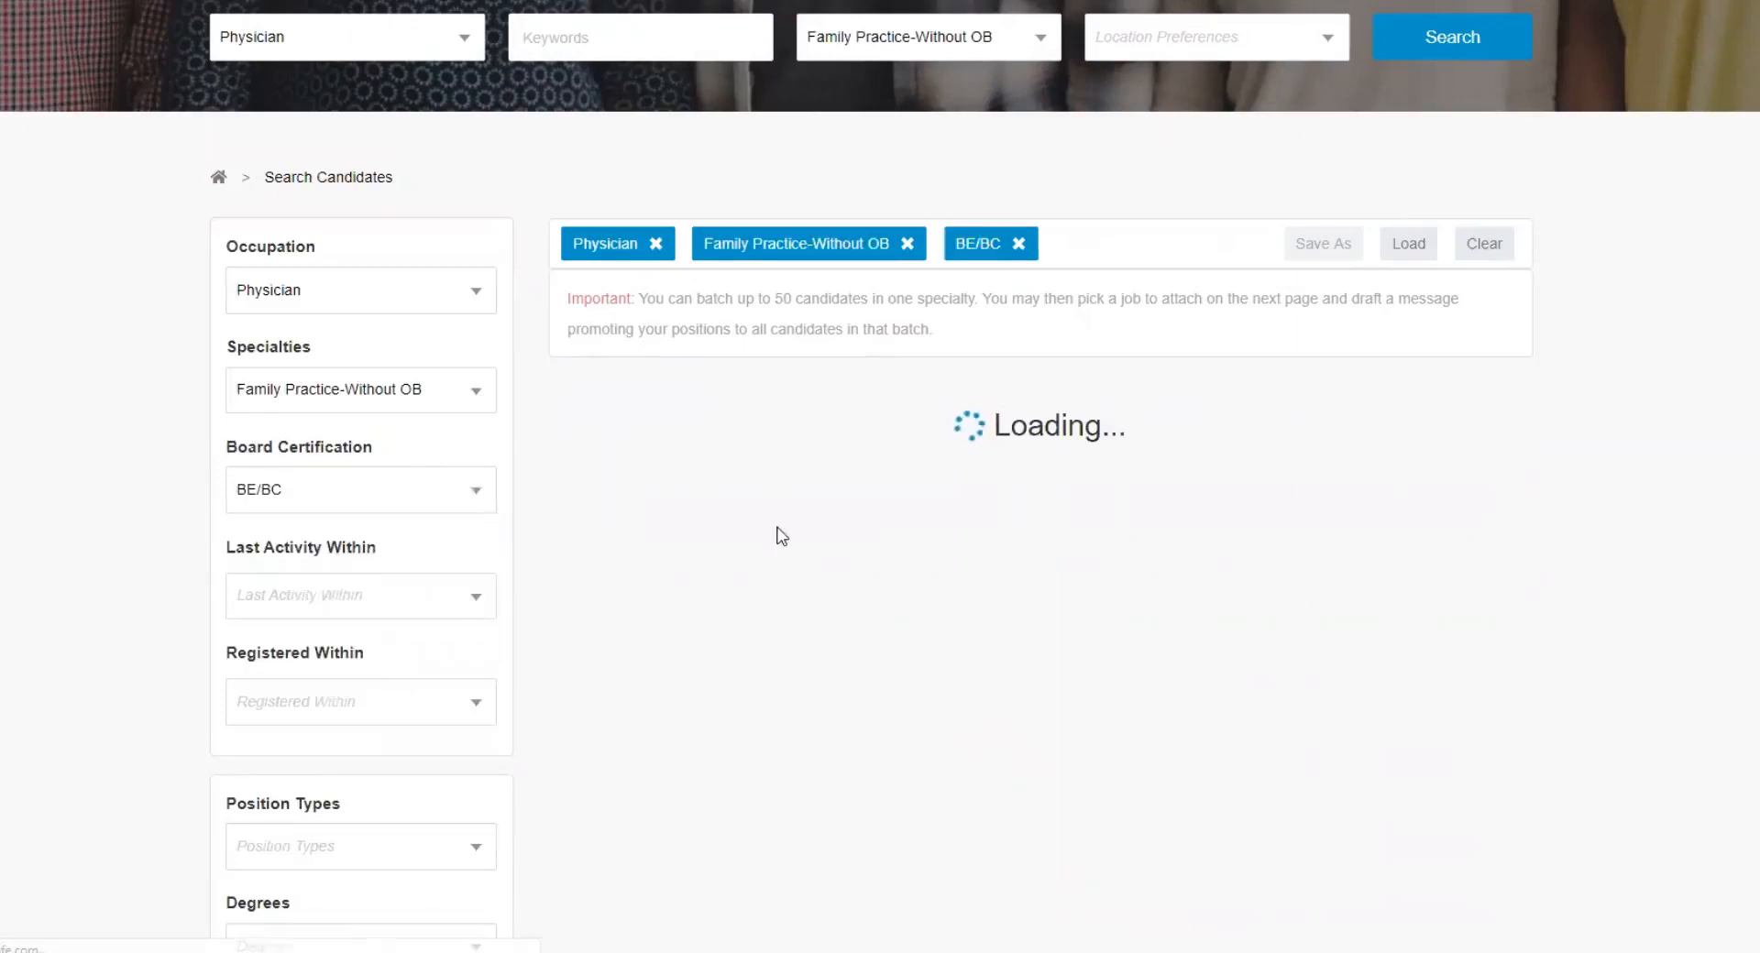
- Filter the candidates by the MD/DO degree
scroll(678, 577, down, 3)
scroll(601, 605, down, 2)
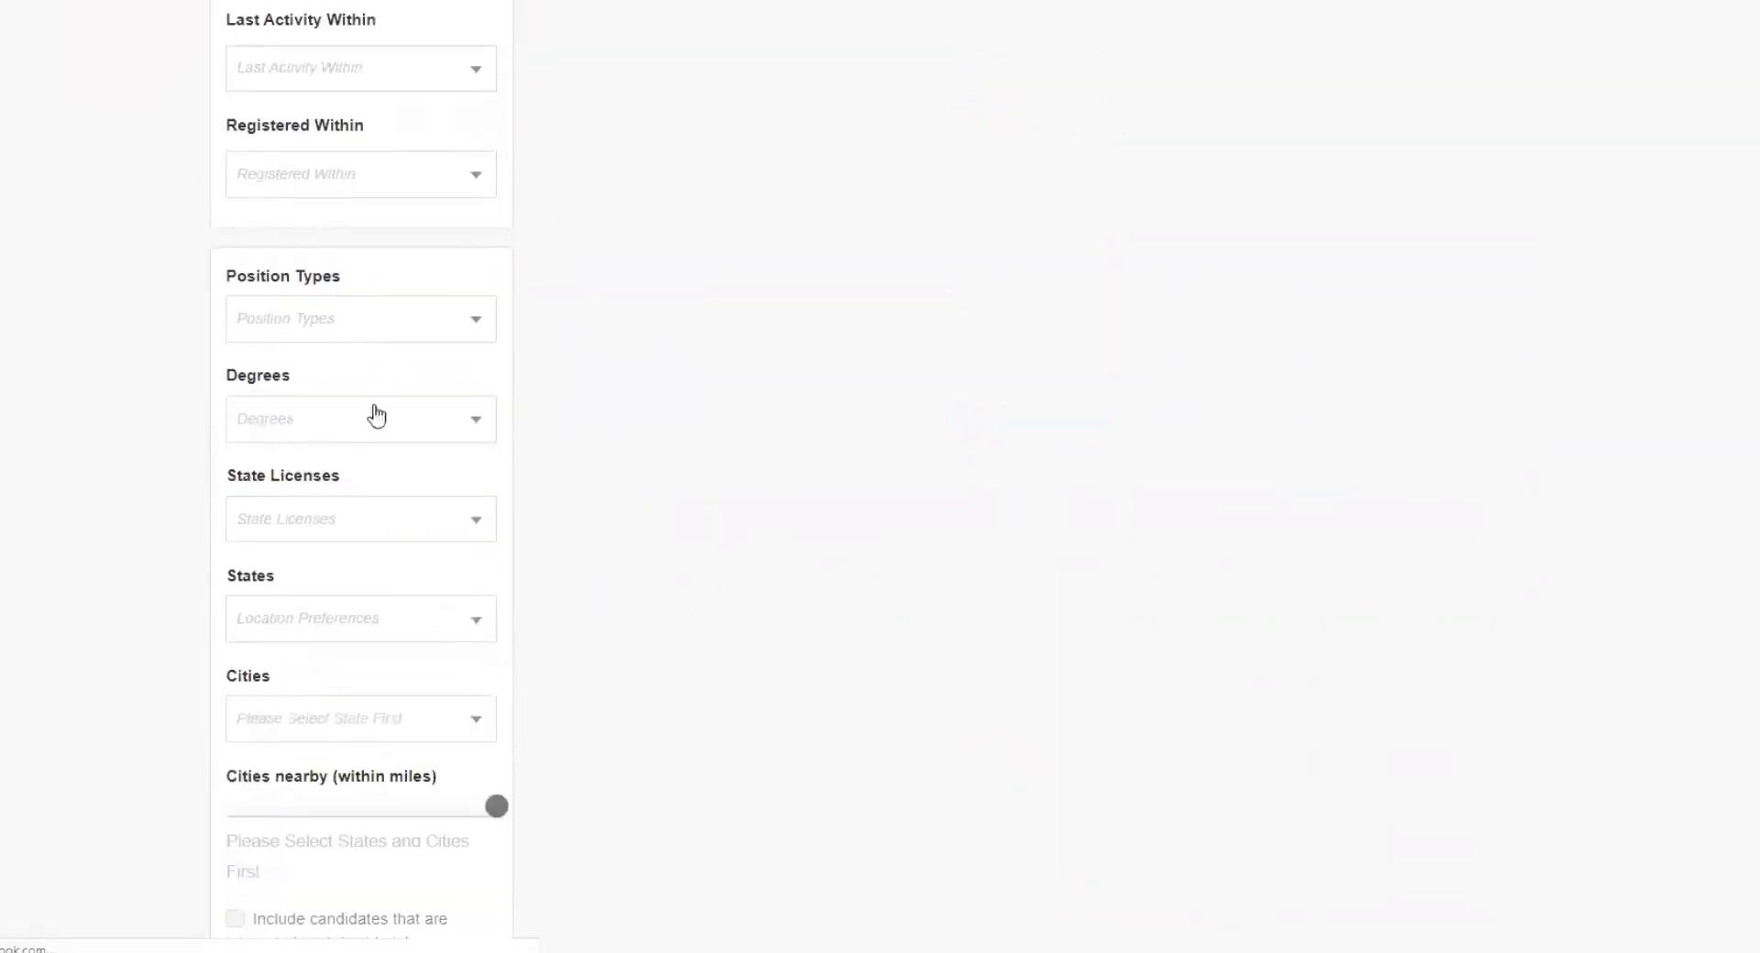
click(371, 629)
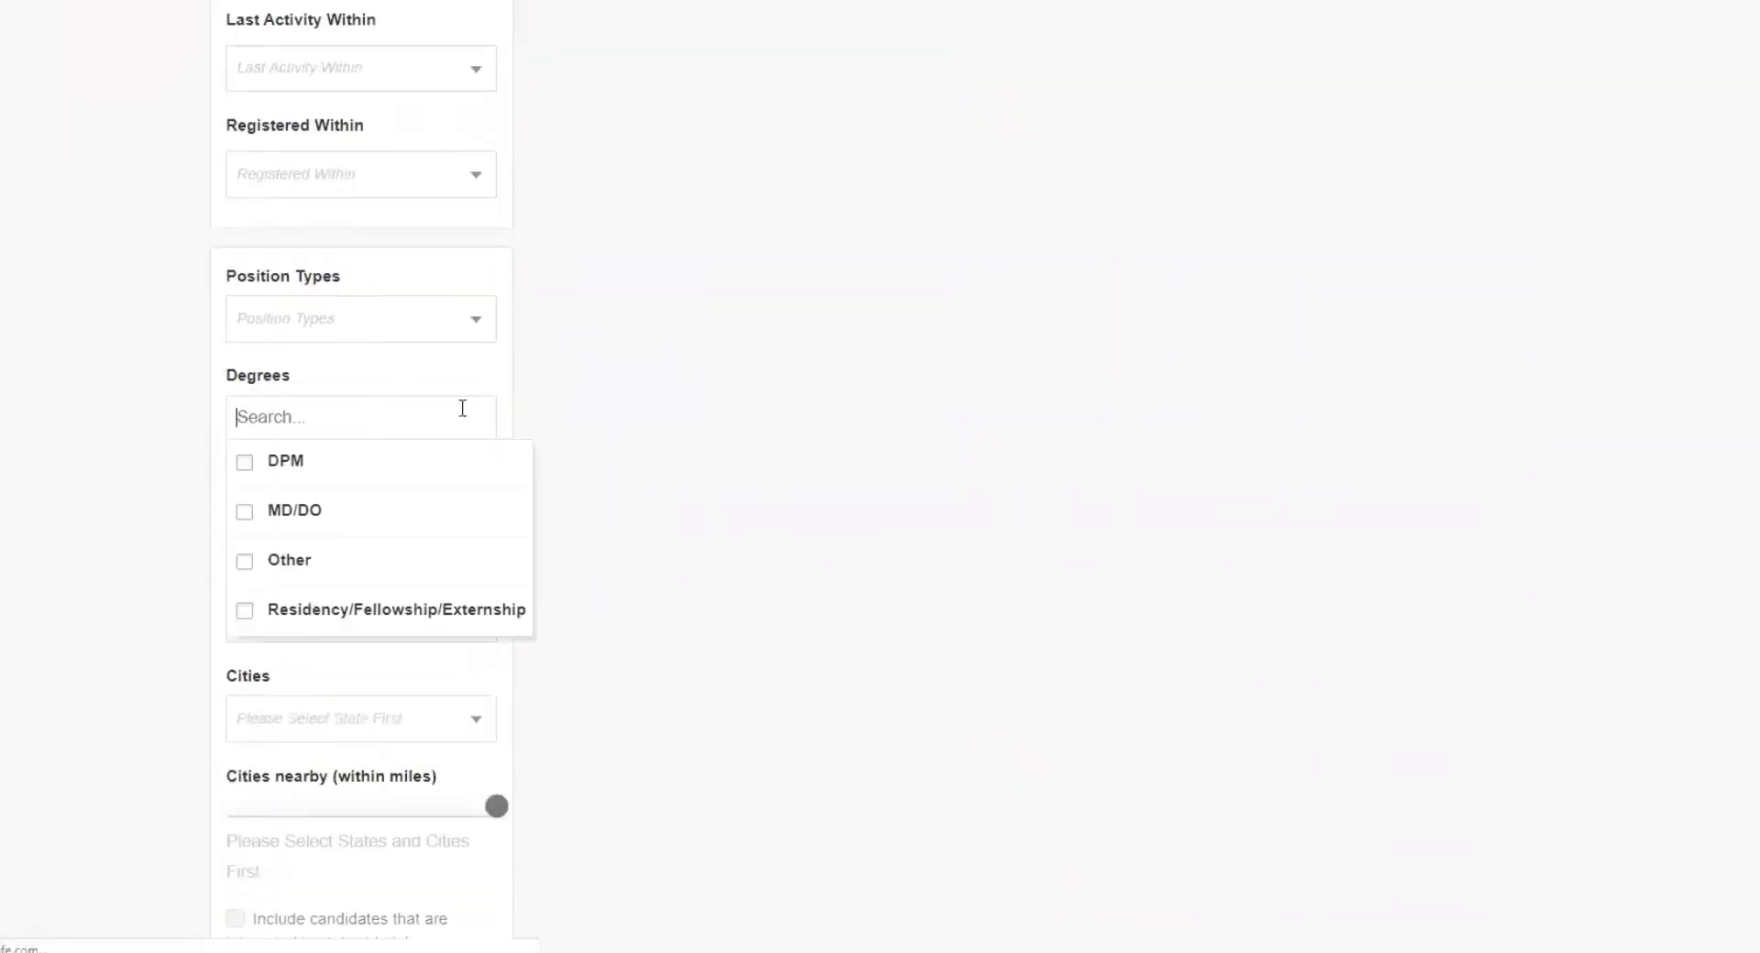
click(244, 521)
click(866, 396)
scroll(852, 449, up, 2)
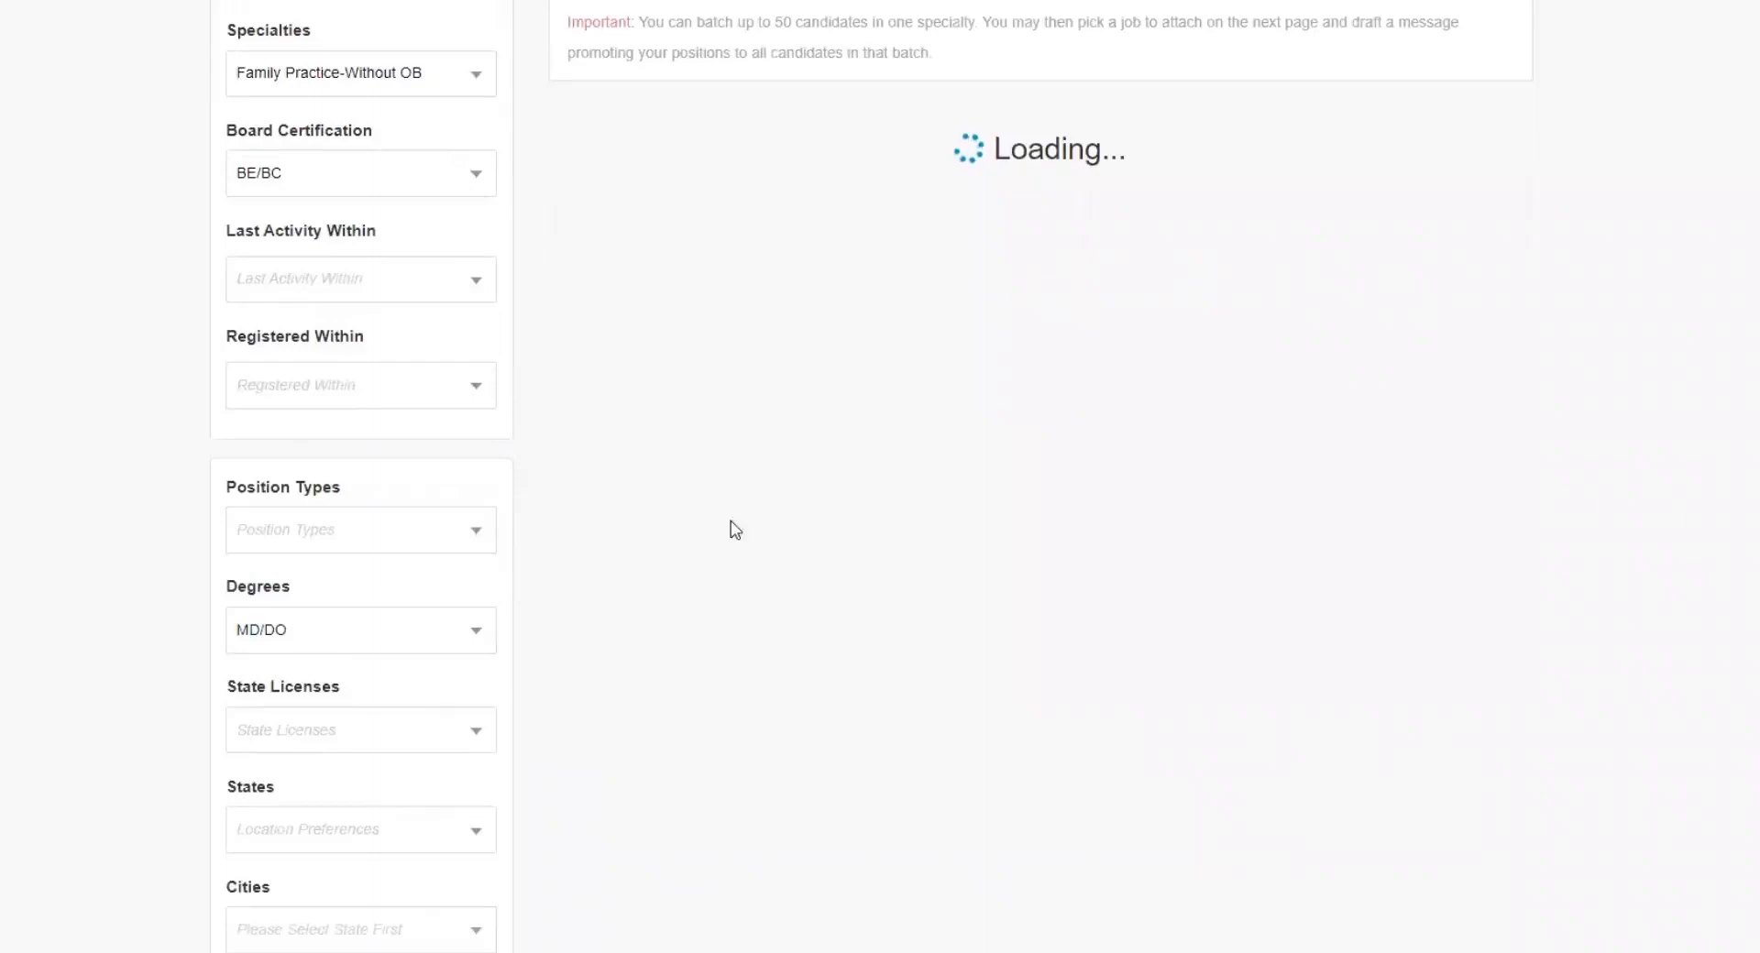
- Restrict the candidates' state preference to Florida and look over the matching profiles
scroll(611, 569, down, 2)
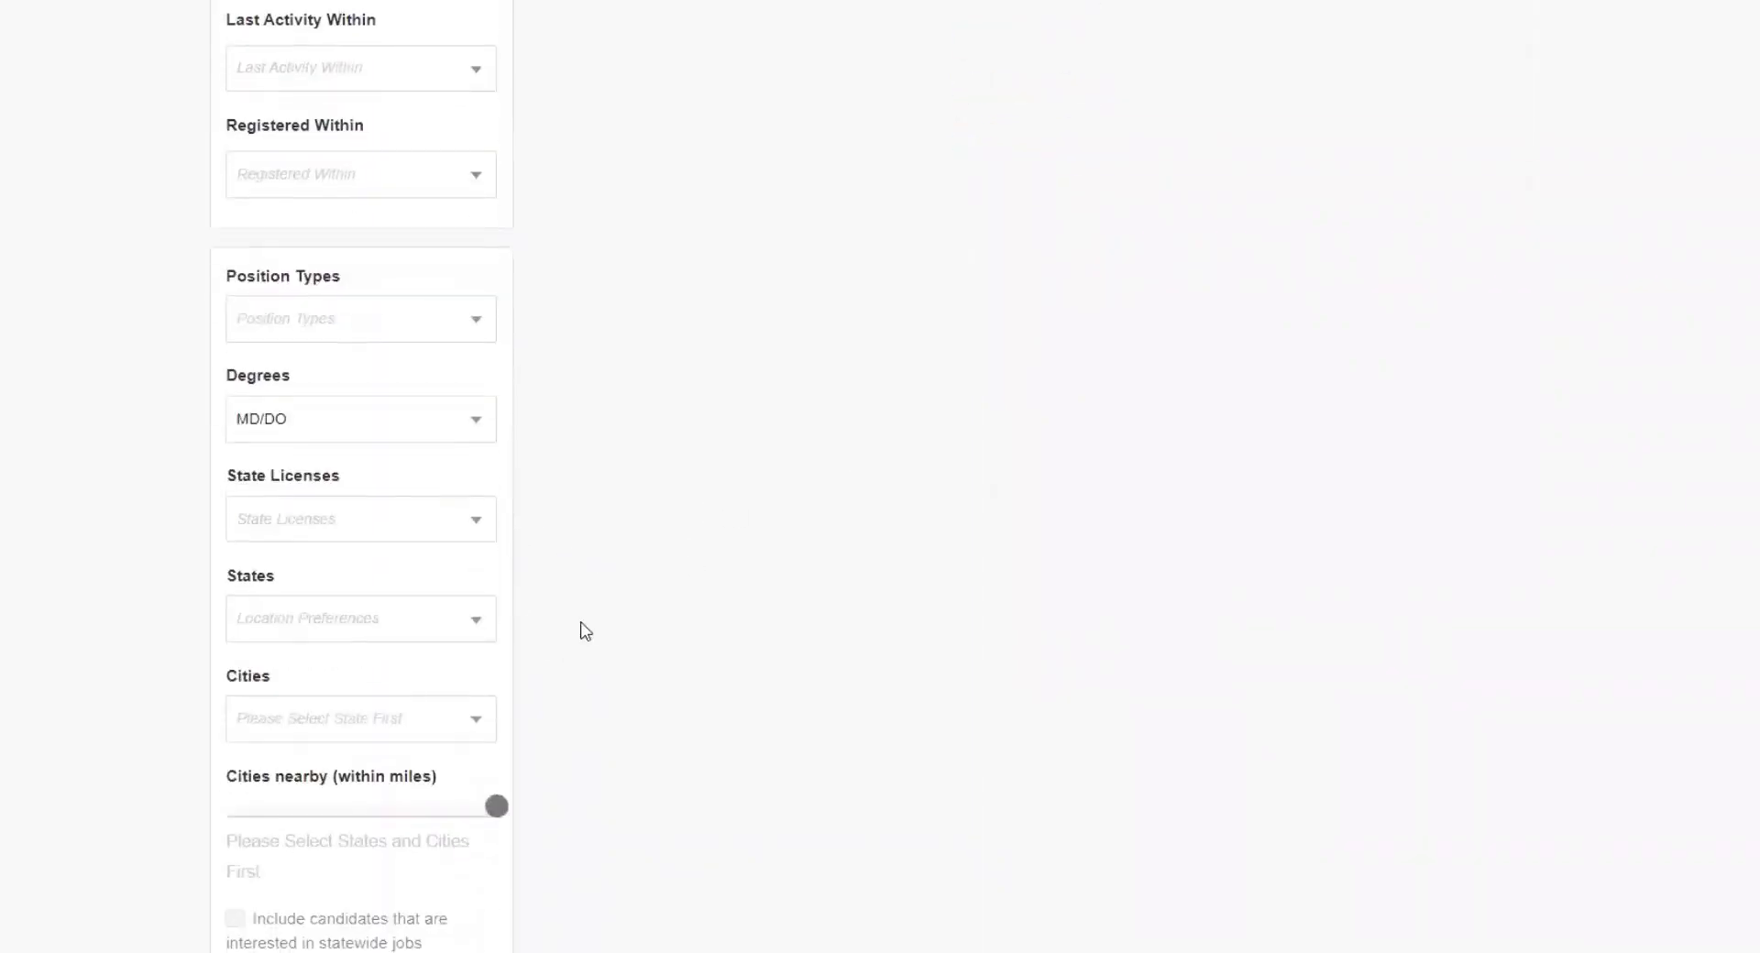
click(291, 632)
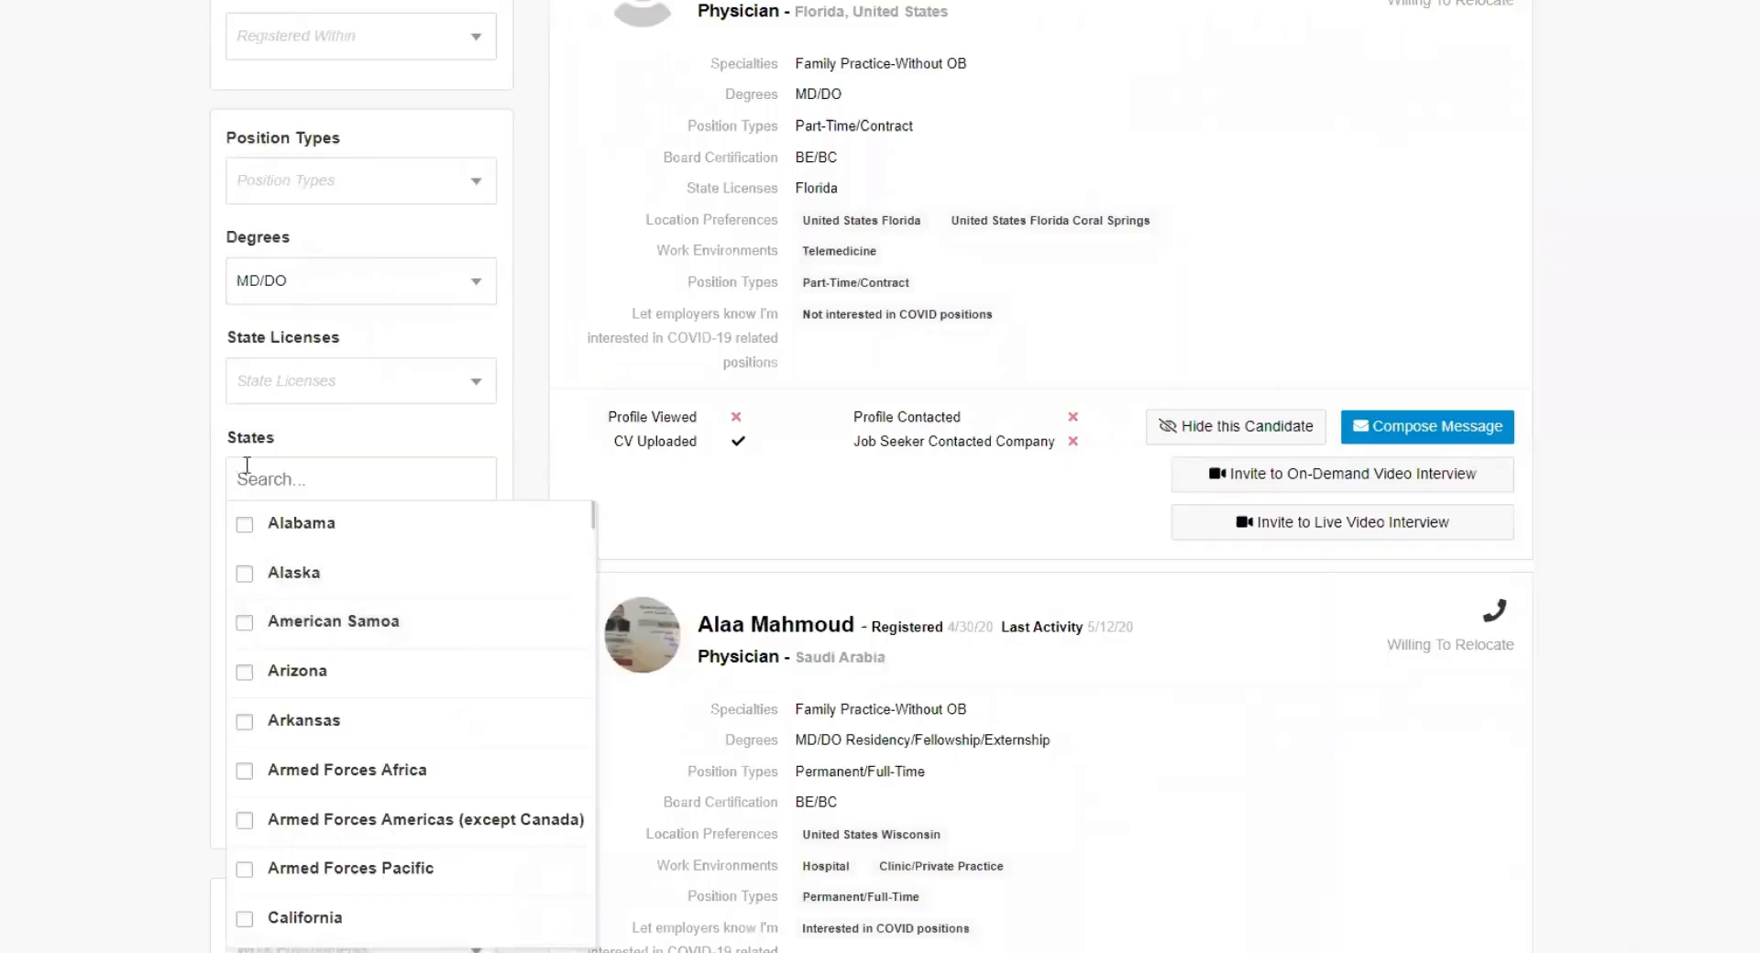
scroll(291, 619, down, 6)
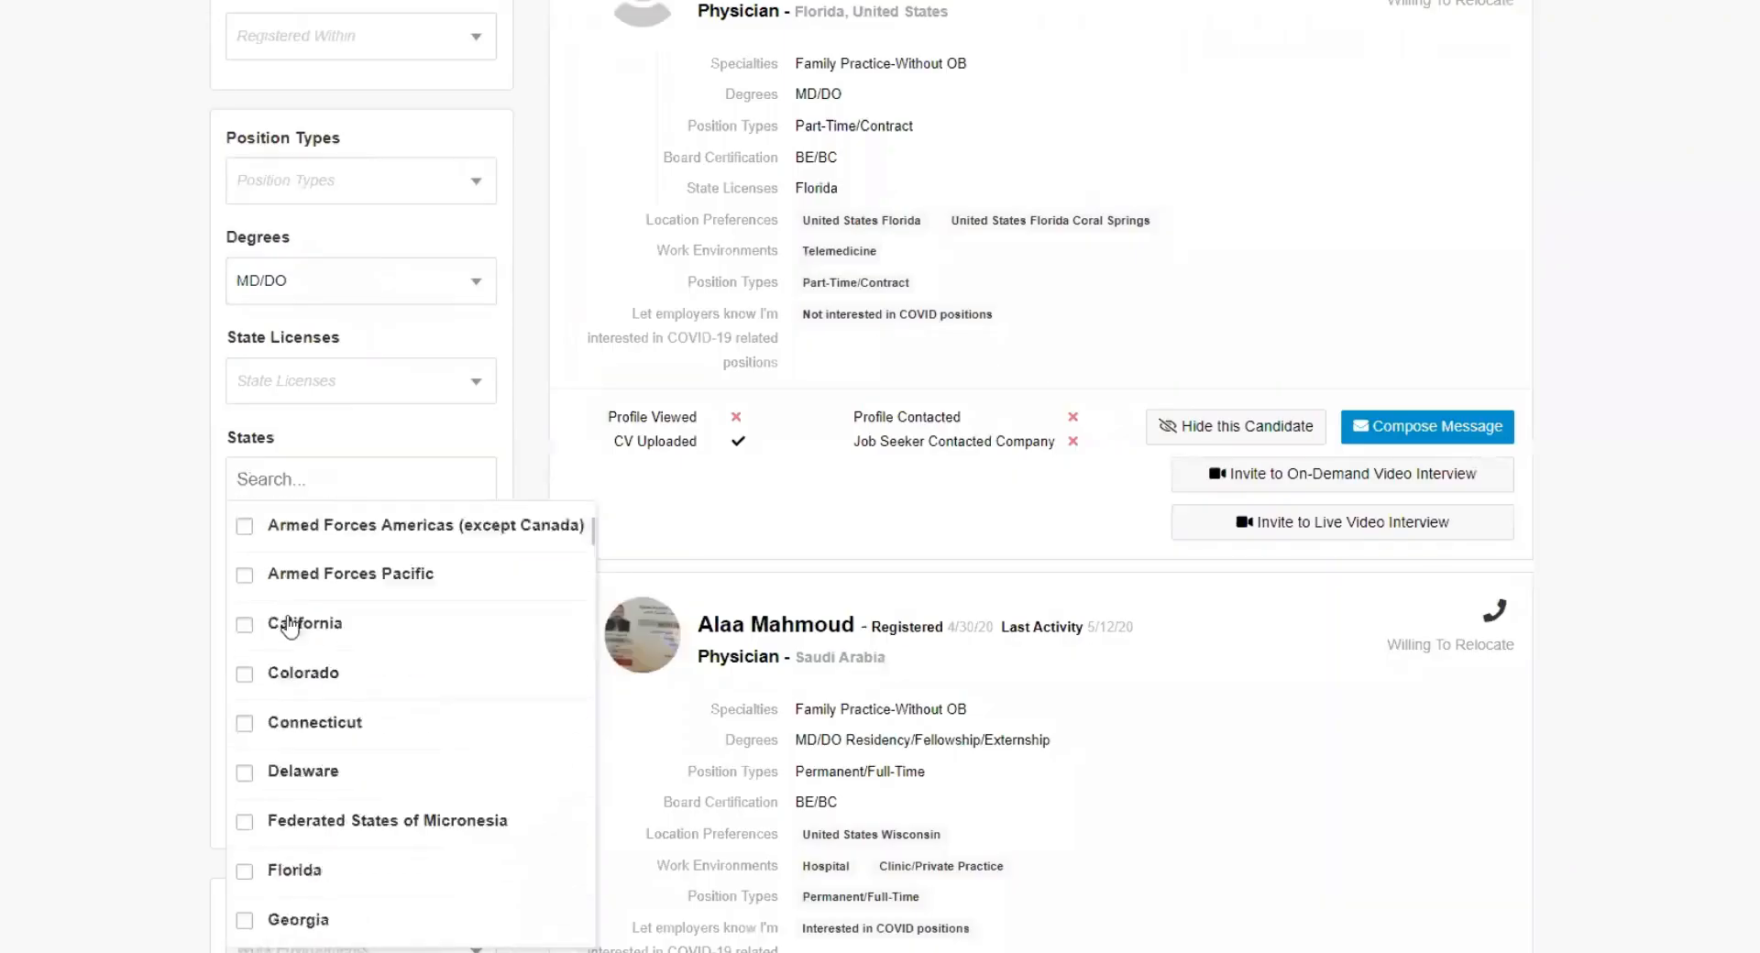
click(201, 721)
click(266, 492)
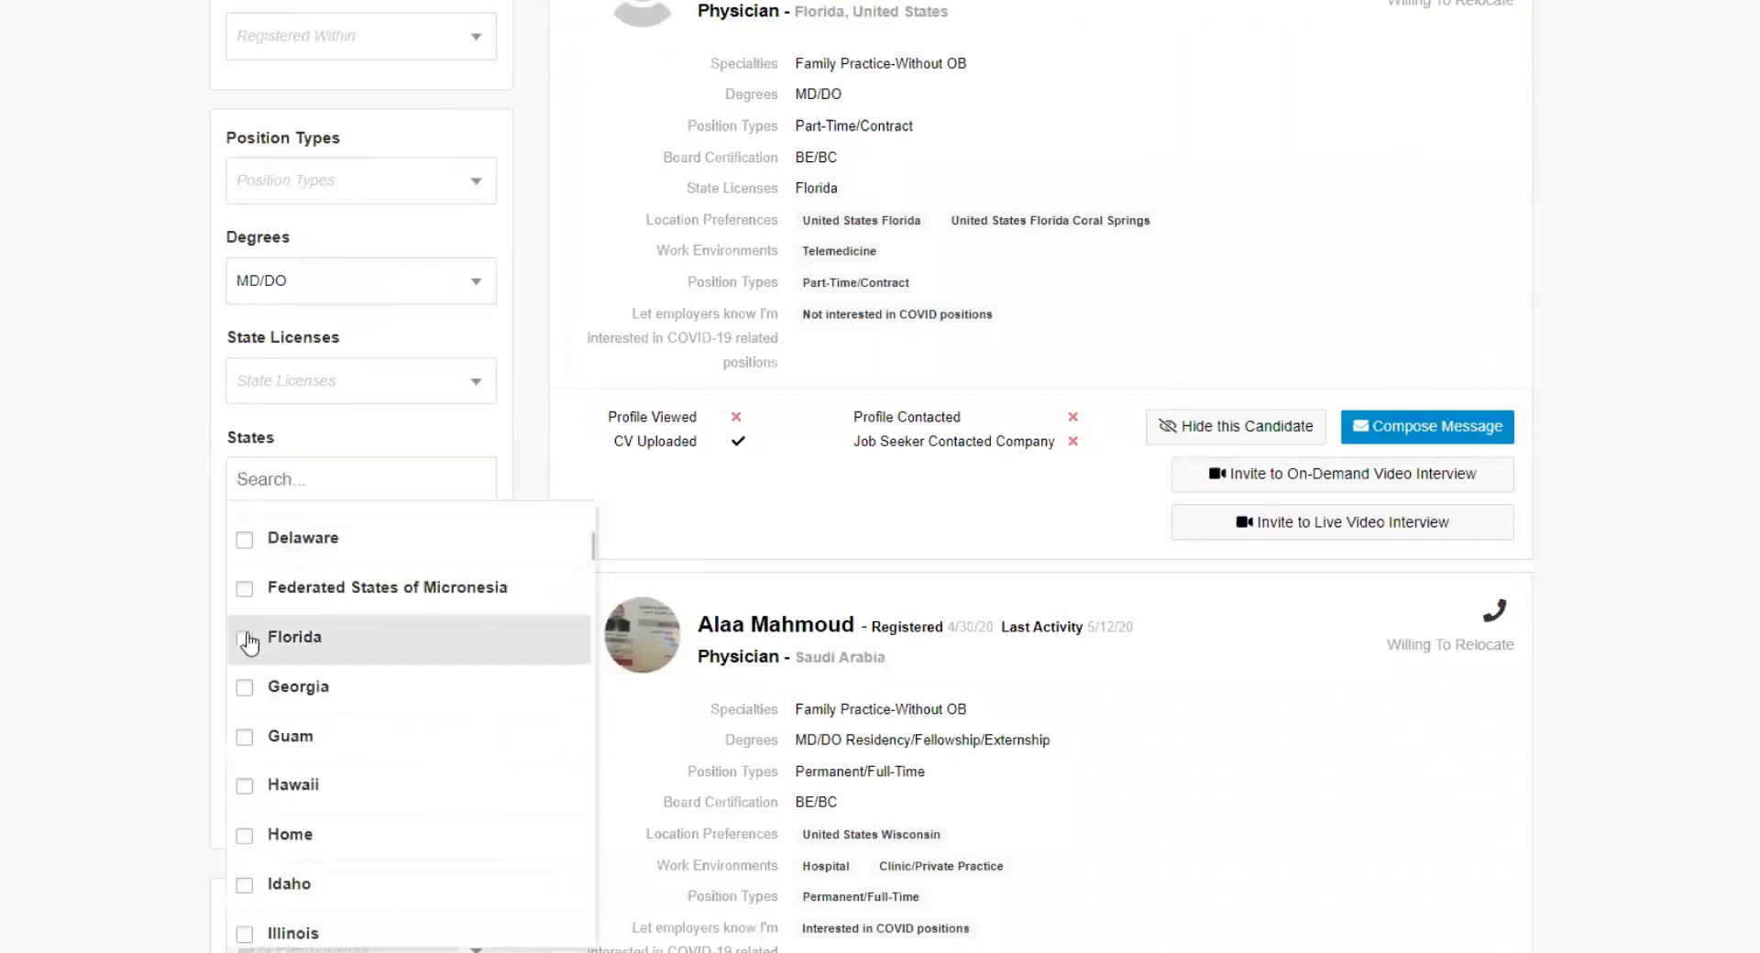
click(245, 642)
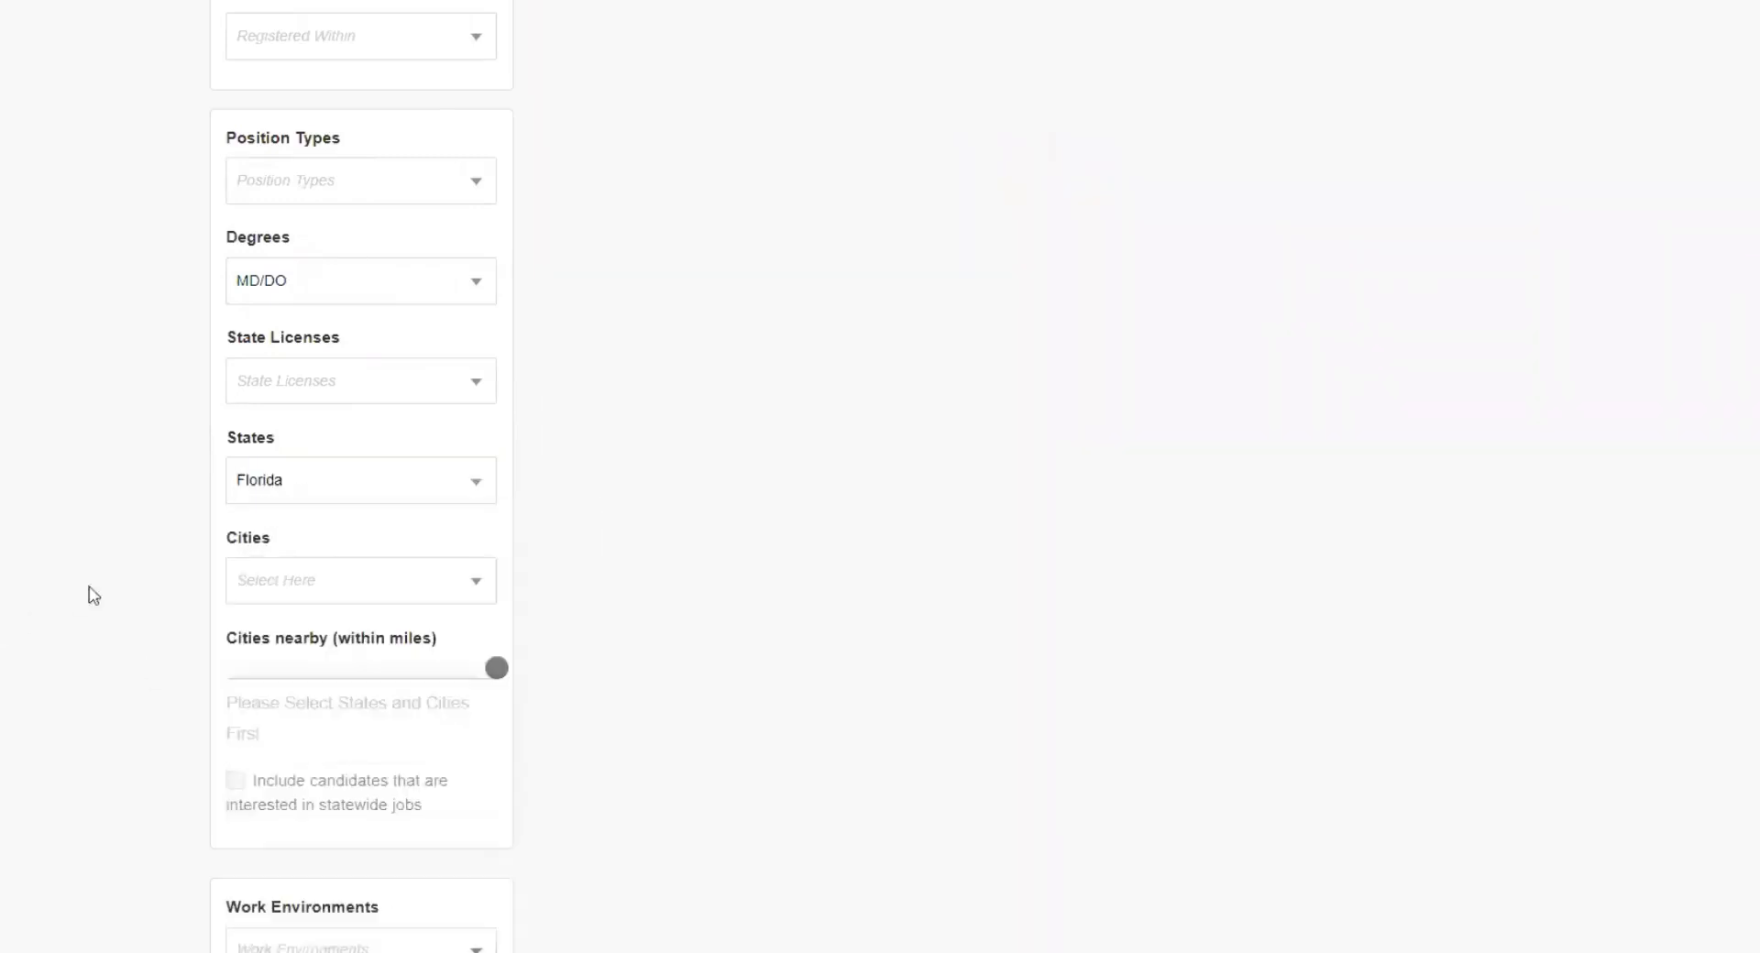
scroll(1100, 633, down, 1)
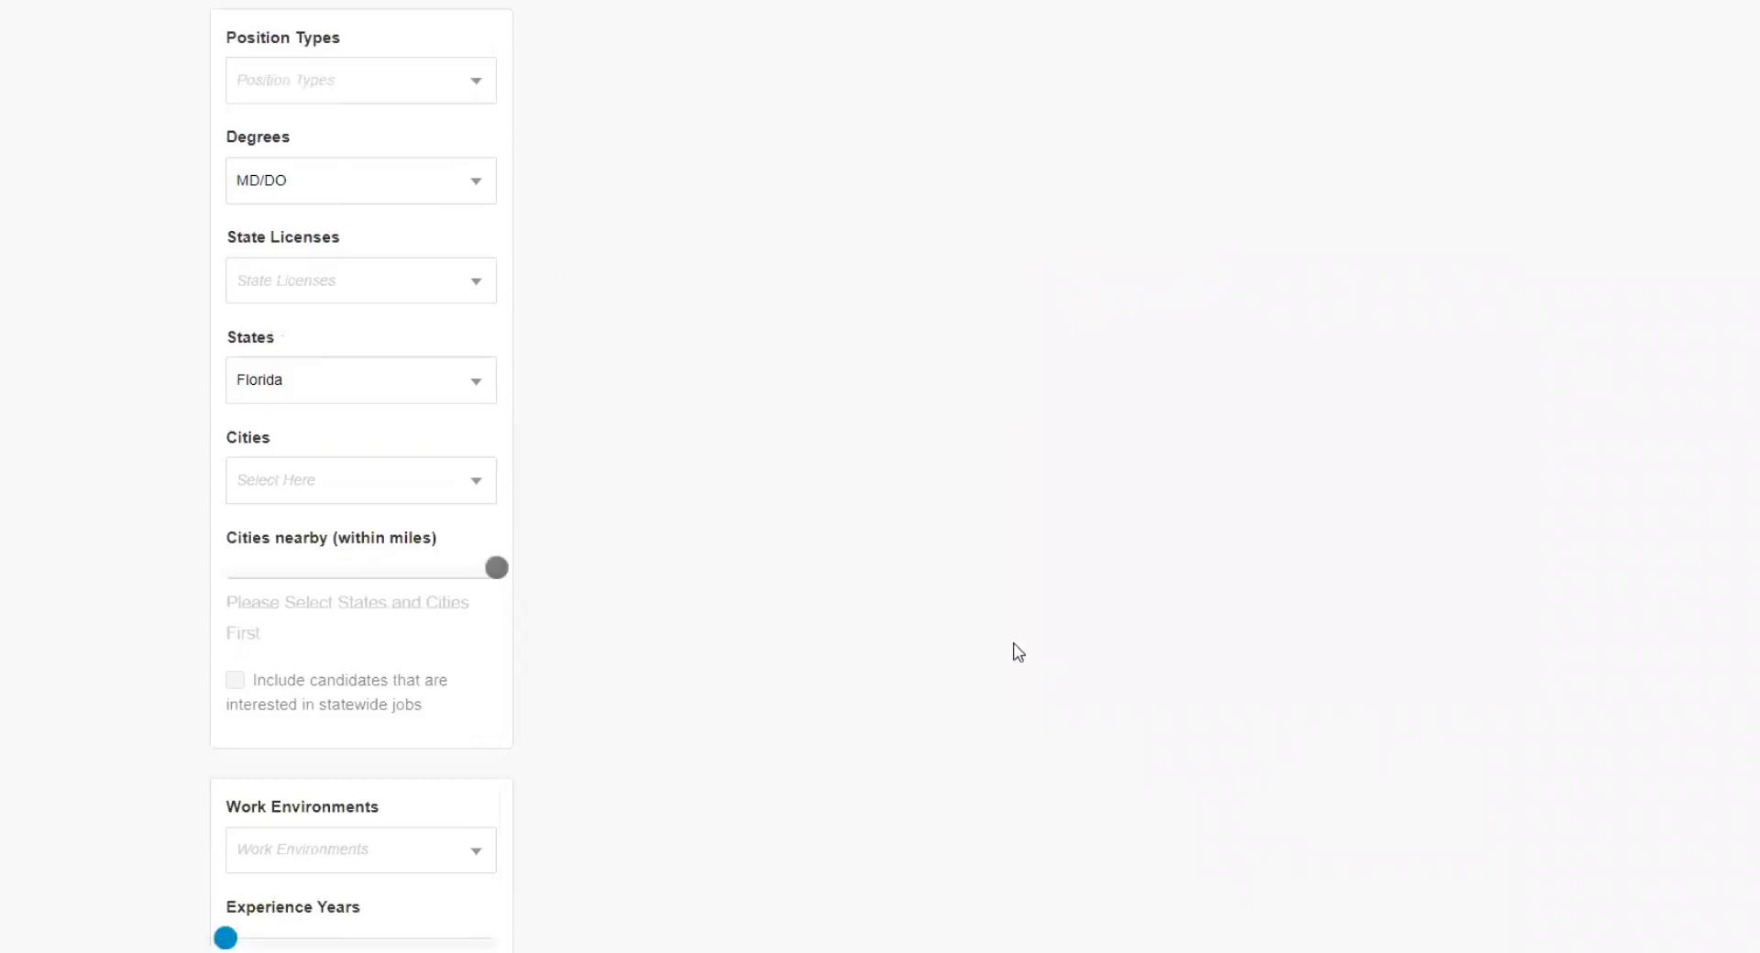
scroll(792, 585, up, 8)
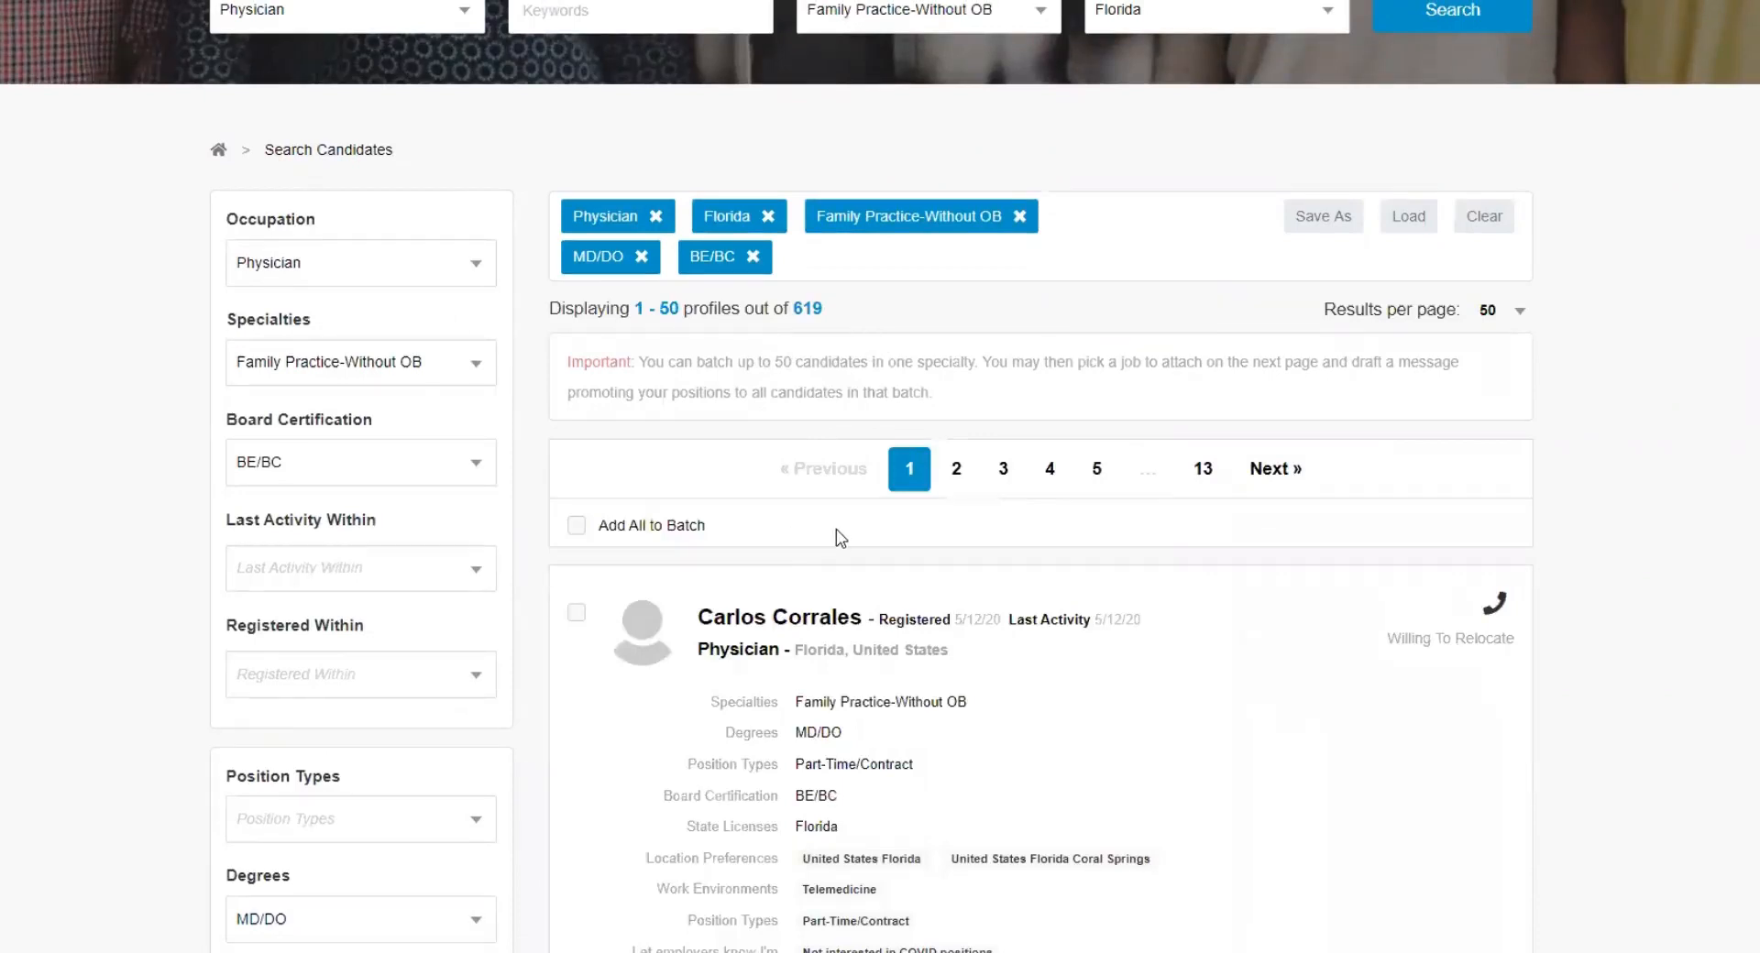
scroll(746, 554, down, 7)
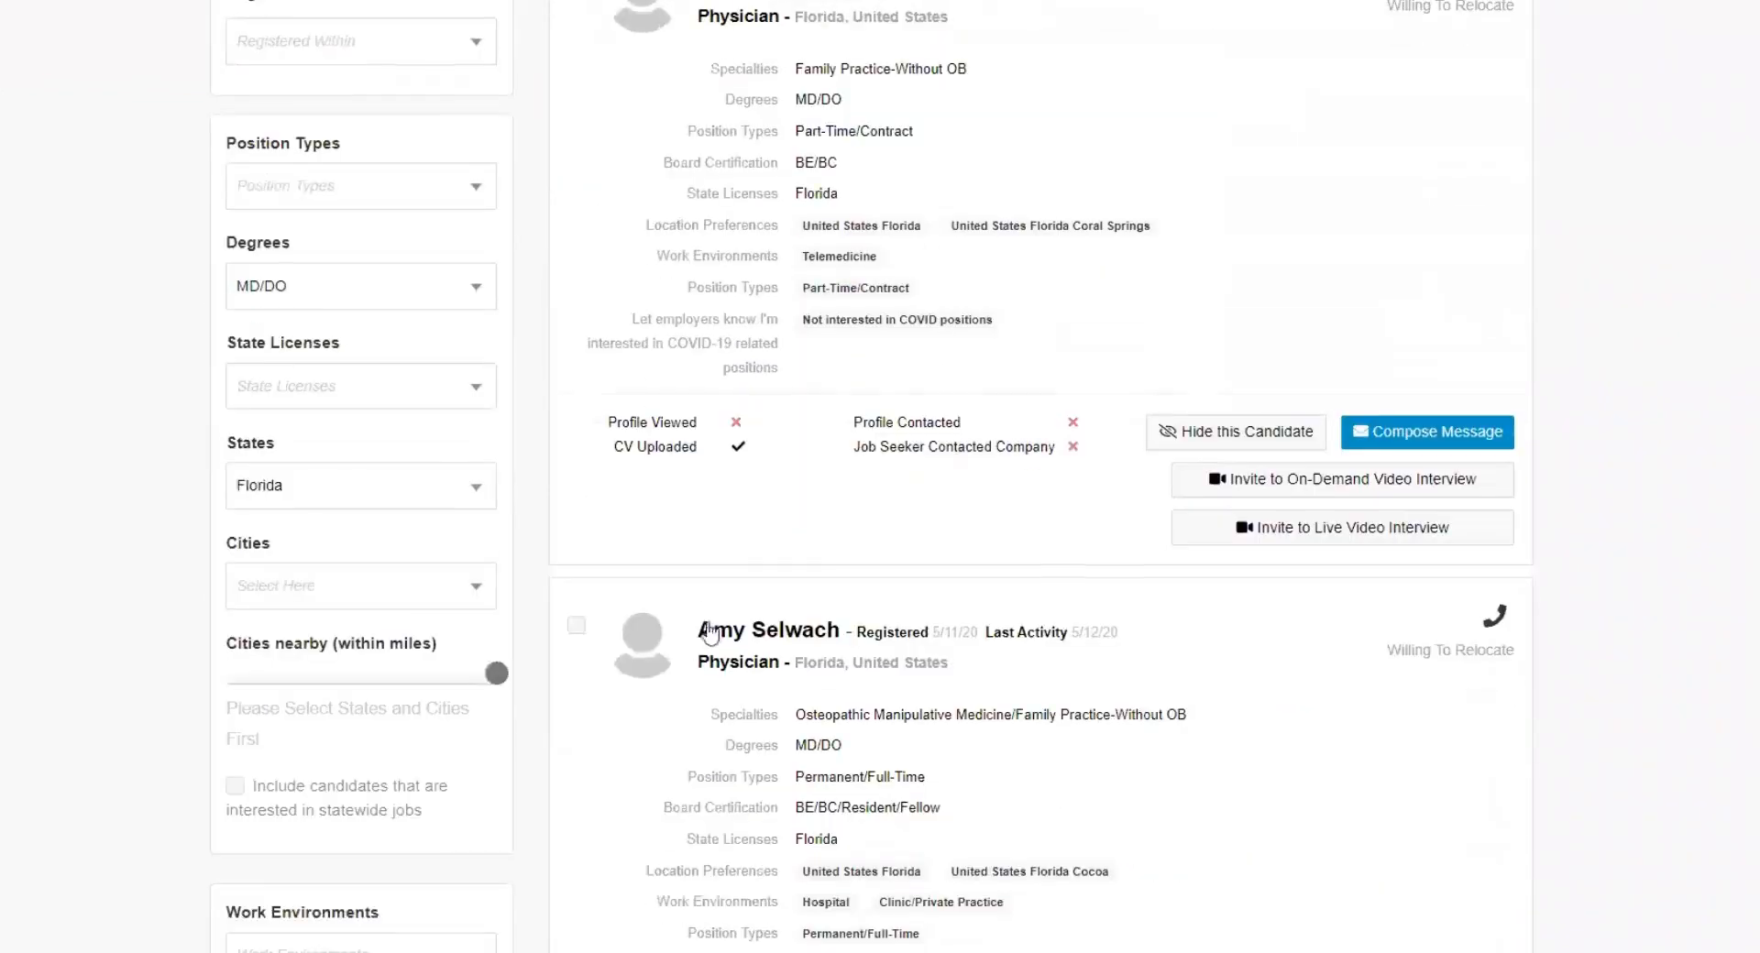
click(489, 499)
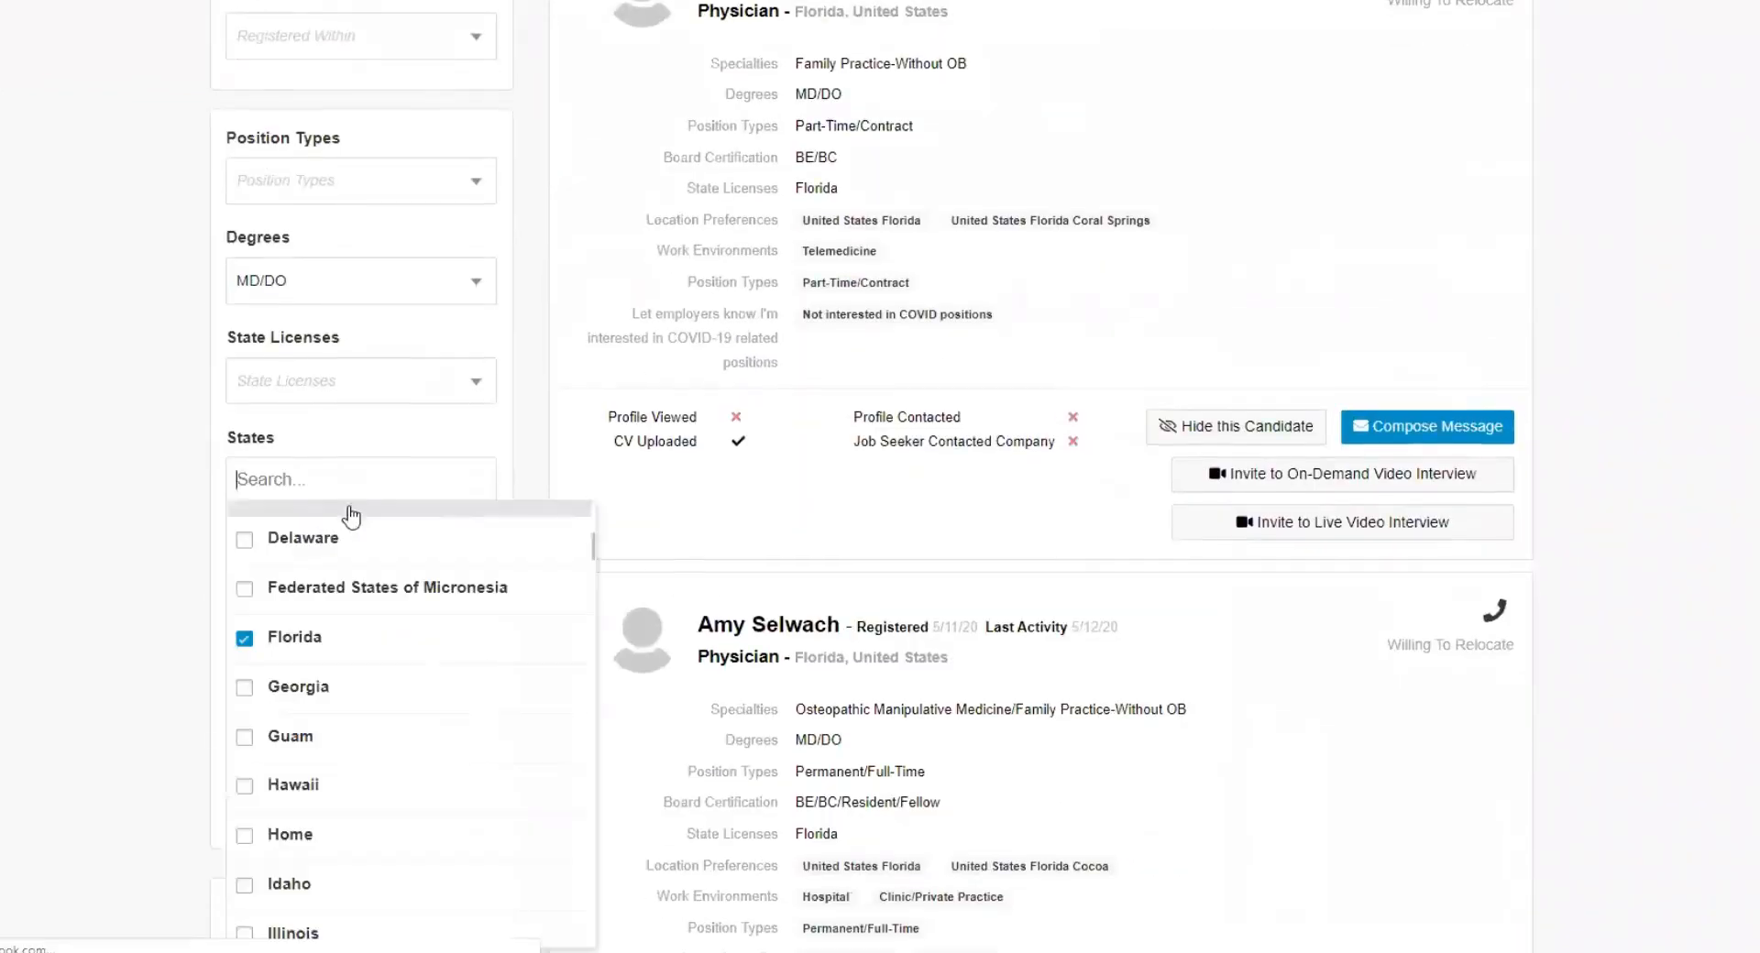
click(207, 463)
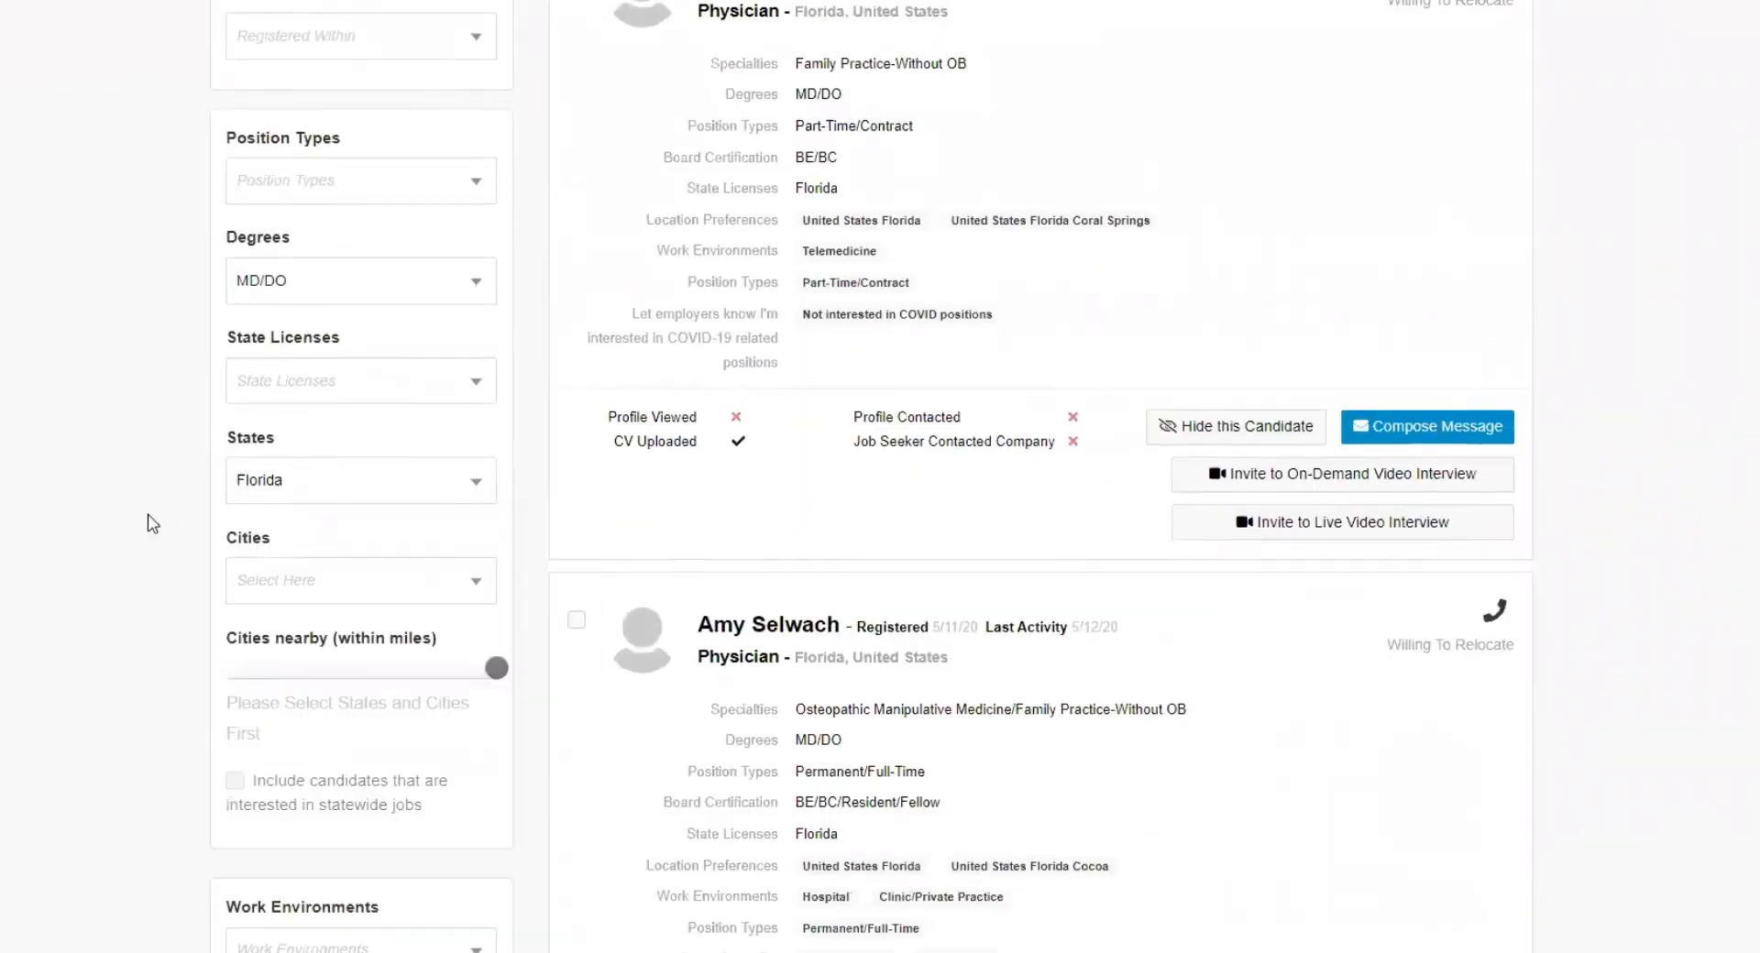
click(315, 594)
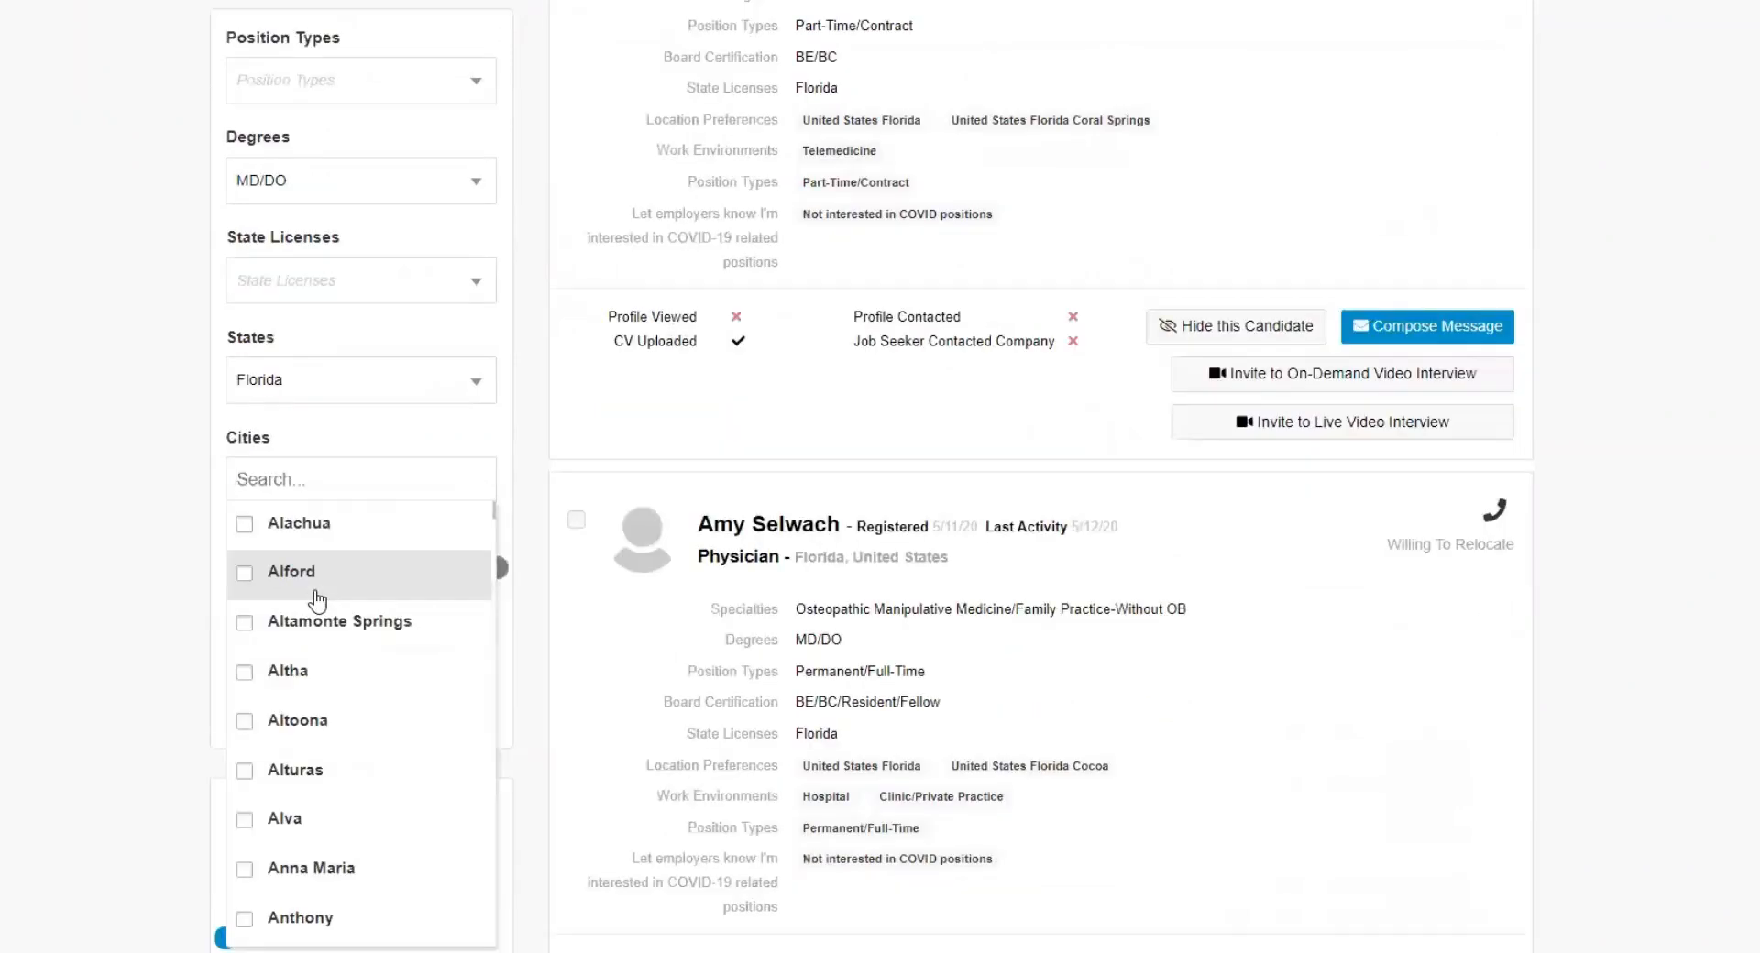
text(tam)
click(216, 584)
click(286, 478)
text(t)
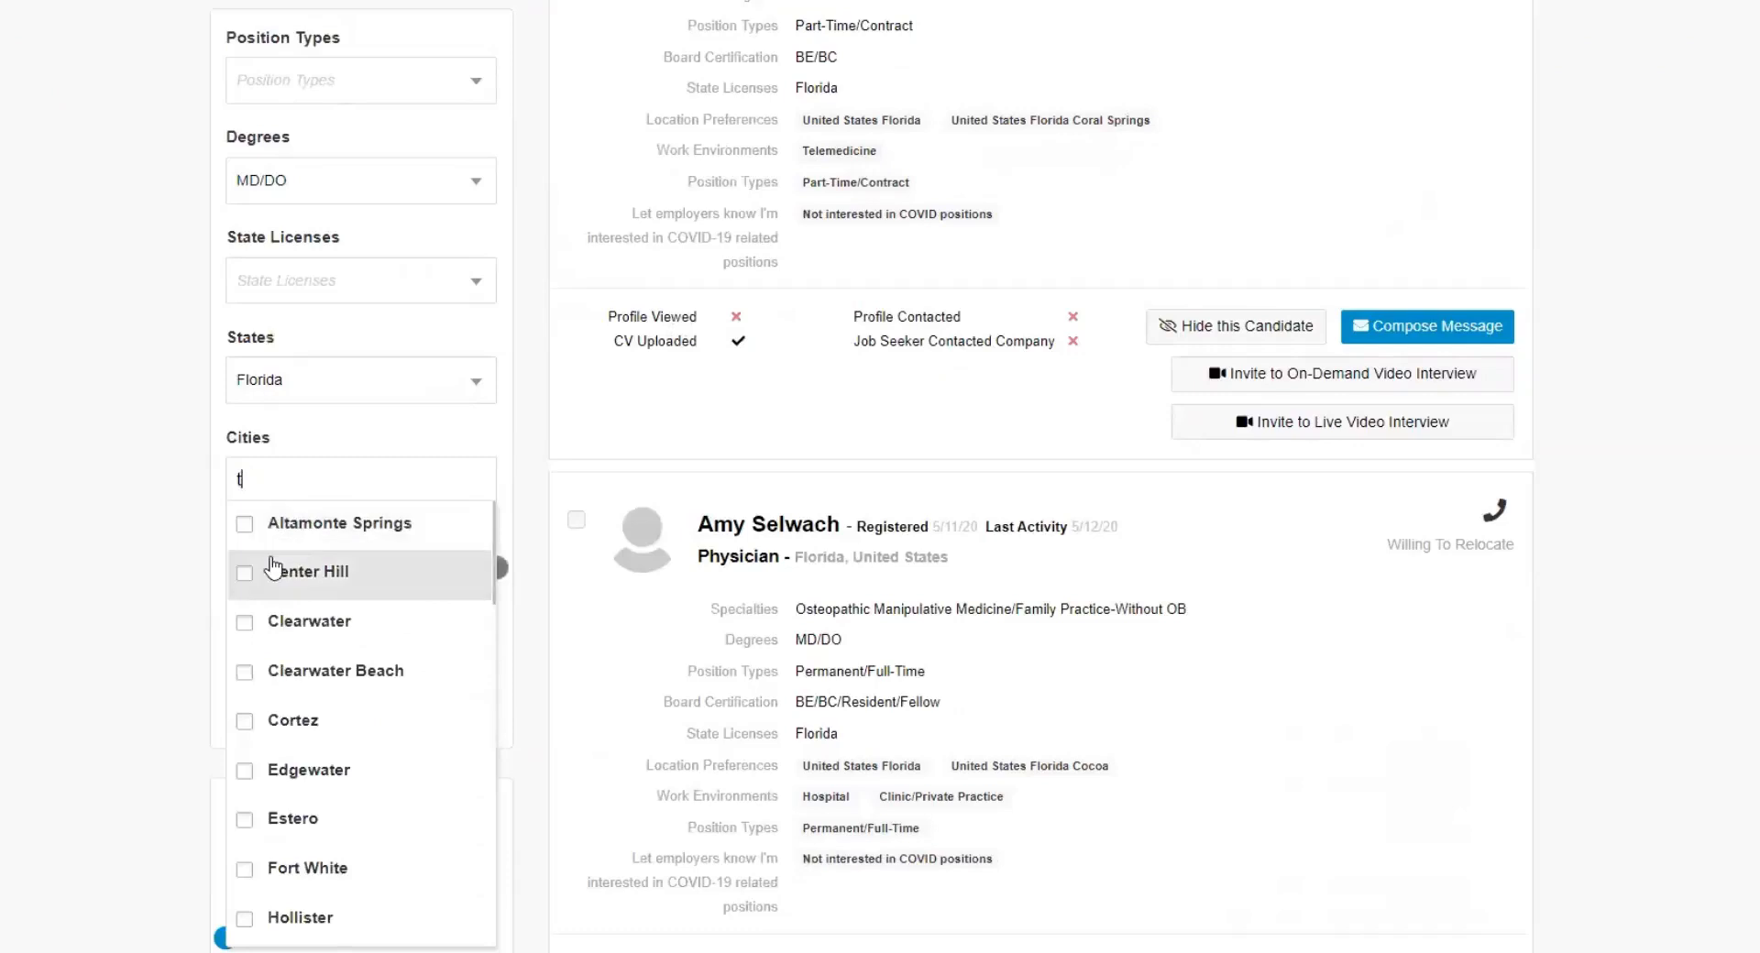
text(ea)
scroll(257, 633, down, 3)
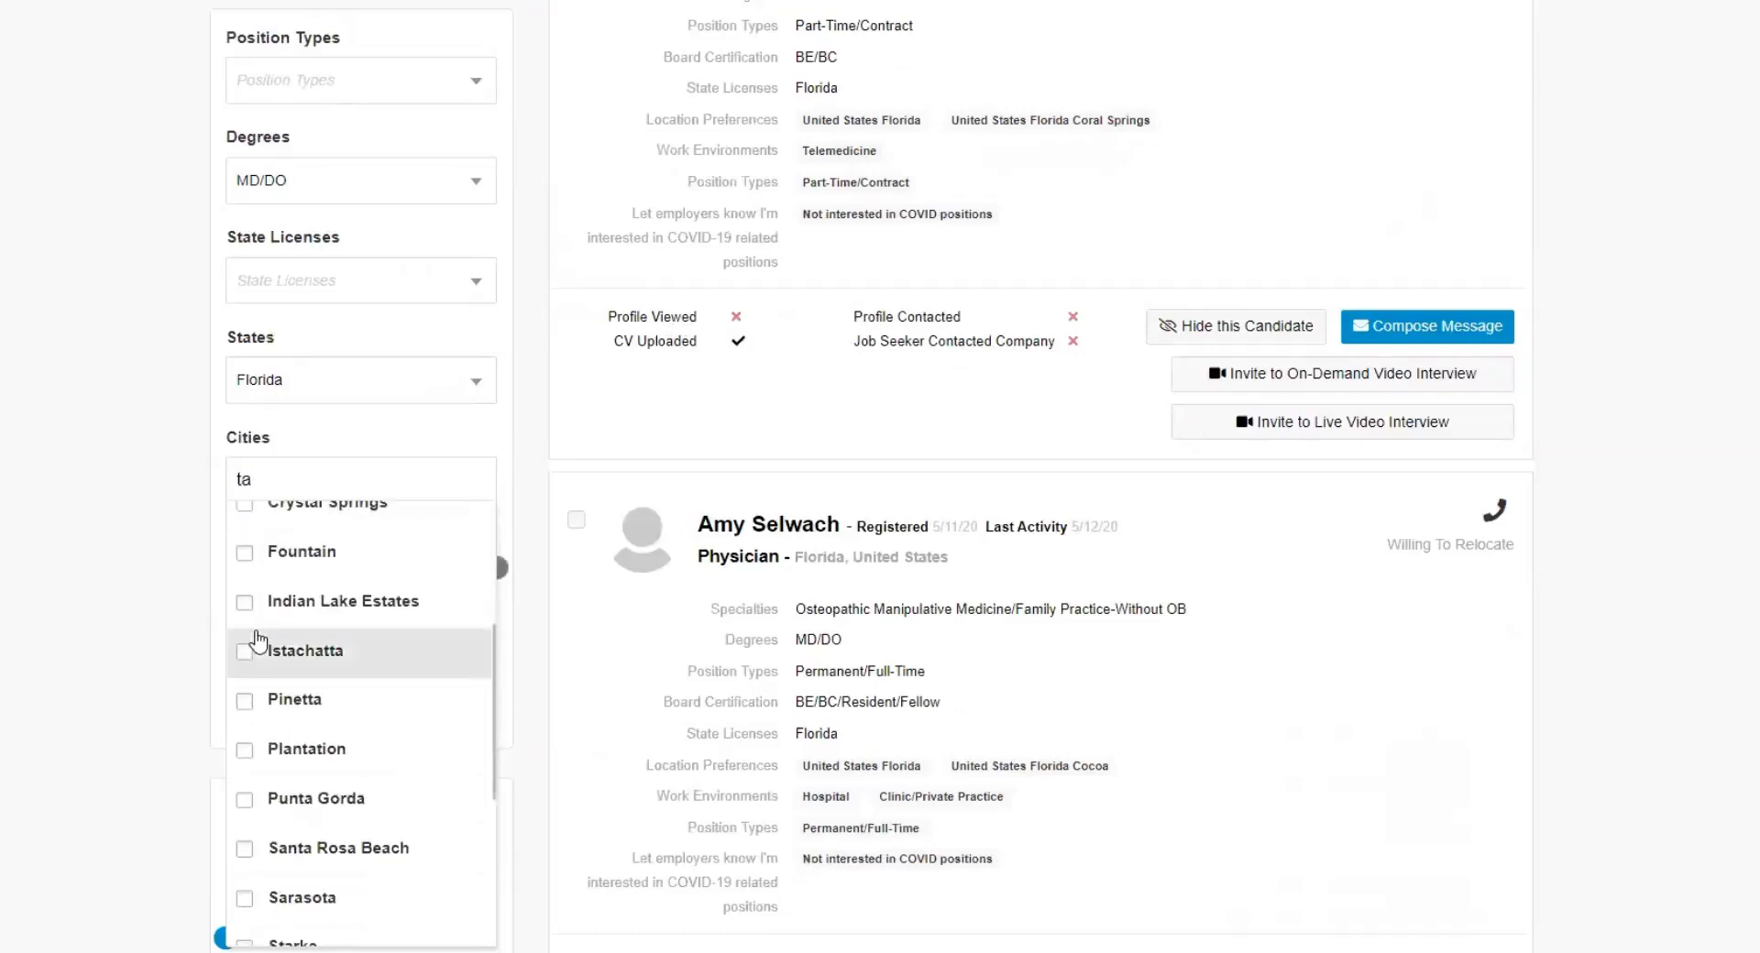
key(Escape)
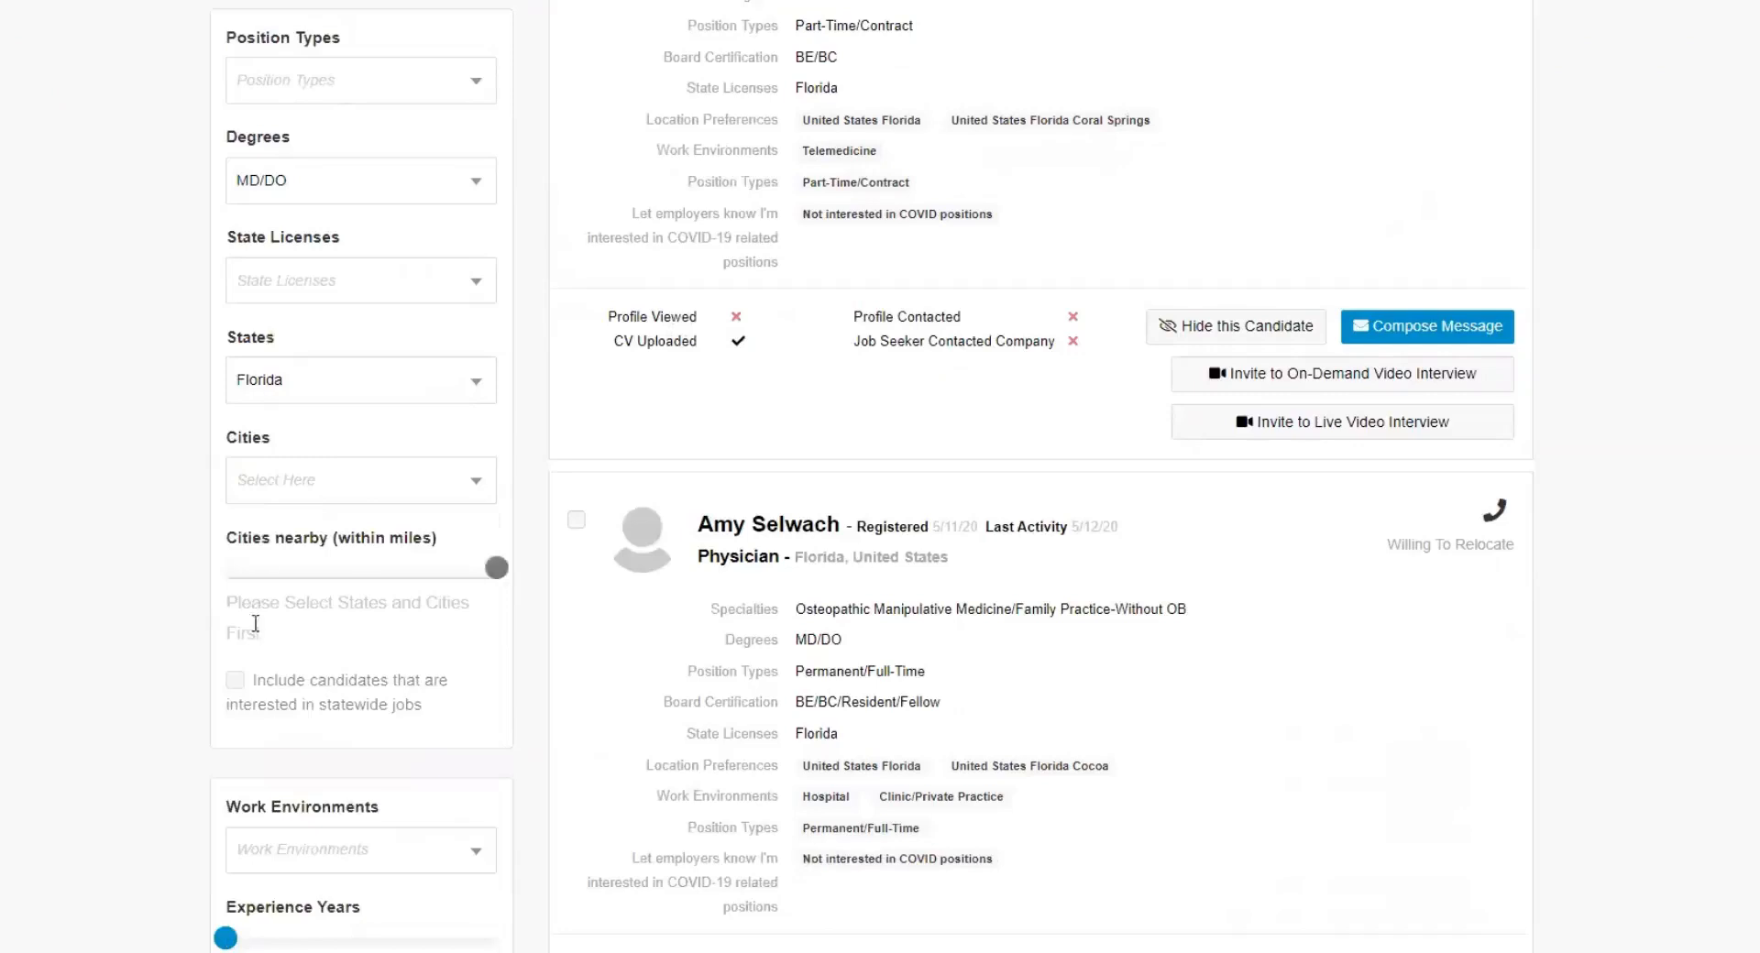
- Find Tampa among the Florida cities and add it as the city filter
click(264, 487)
text(te)
key(BackSpace)
text(amp)
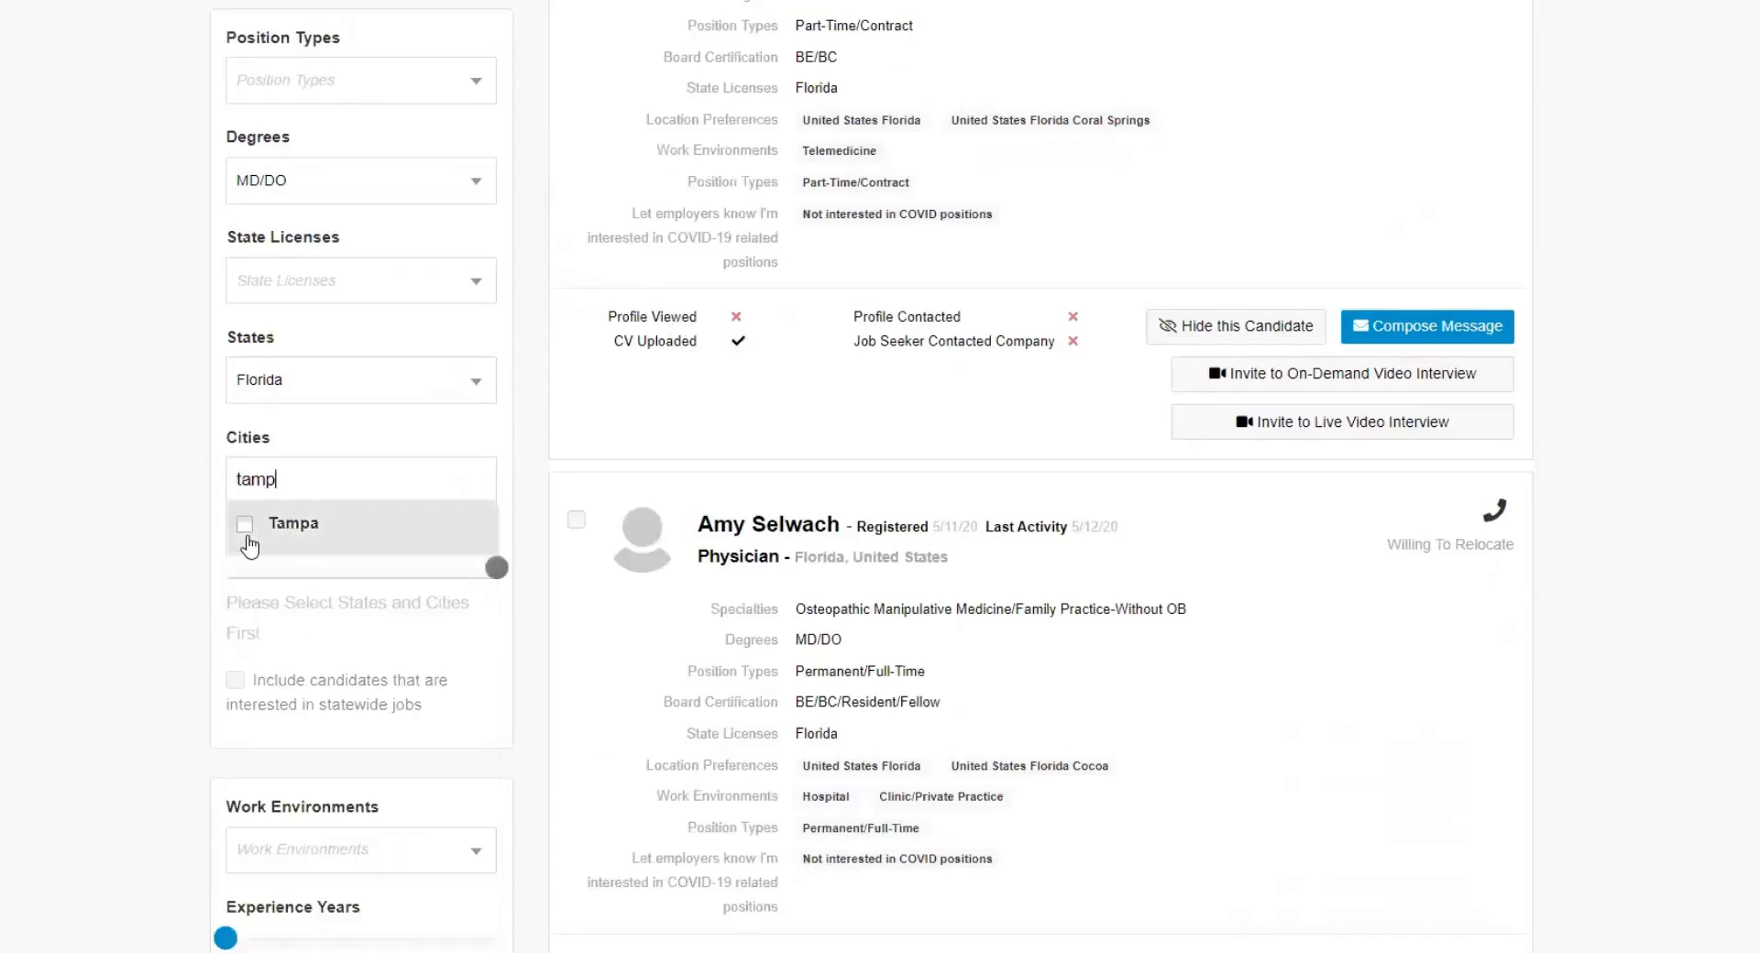
click(248, 539)
click(141, 535)
- Set the nearby-cities radius around Tampa to 75 miles and browse the matching candidates
mouse_move(380, 564)
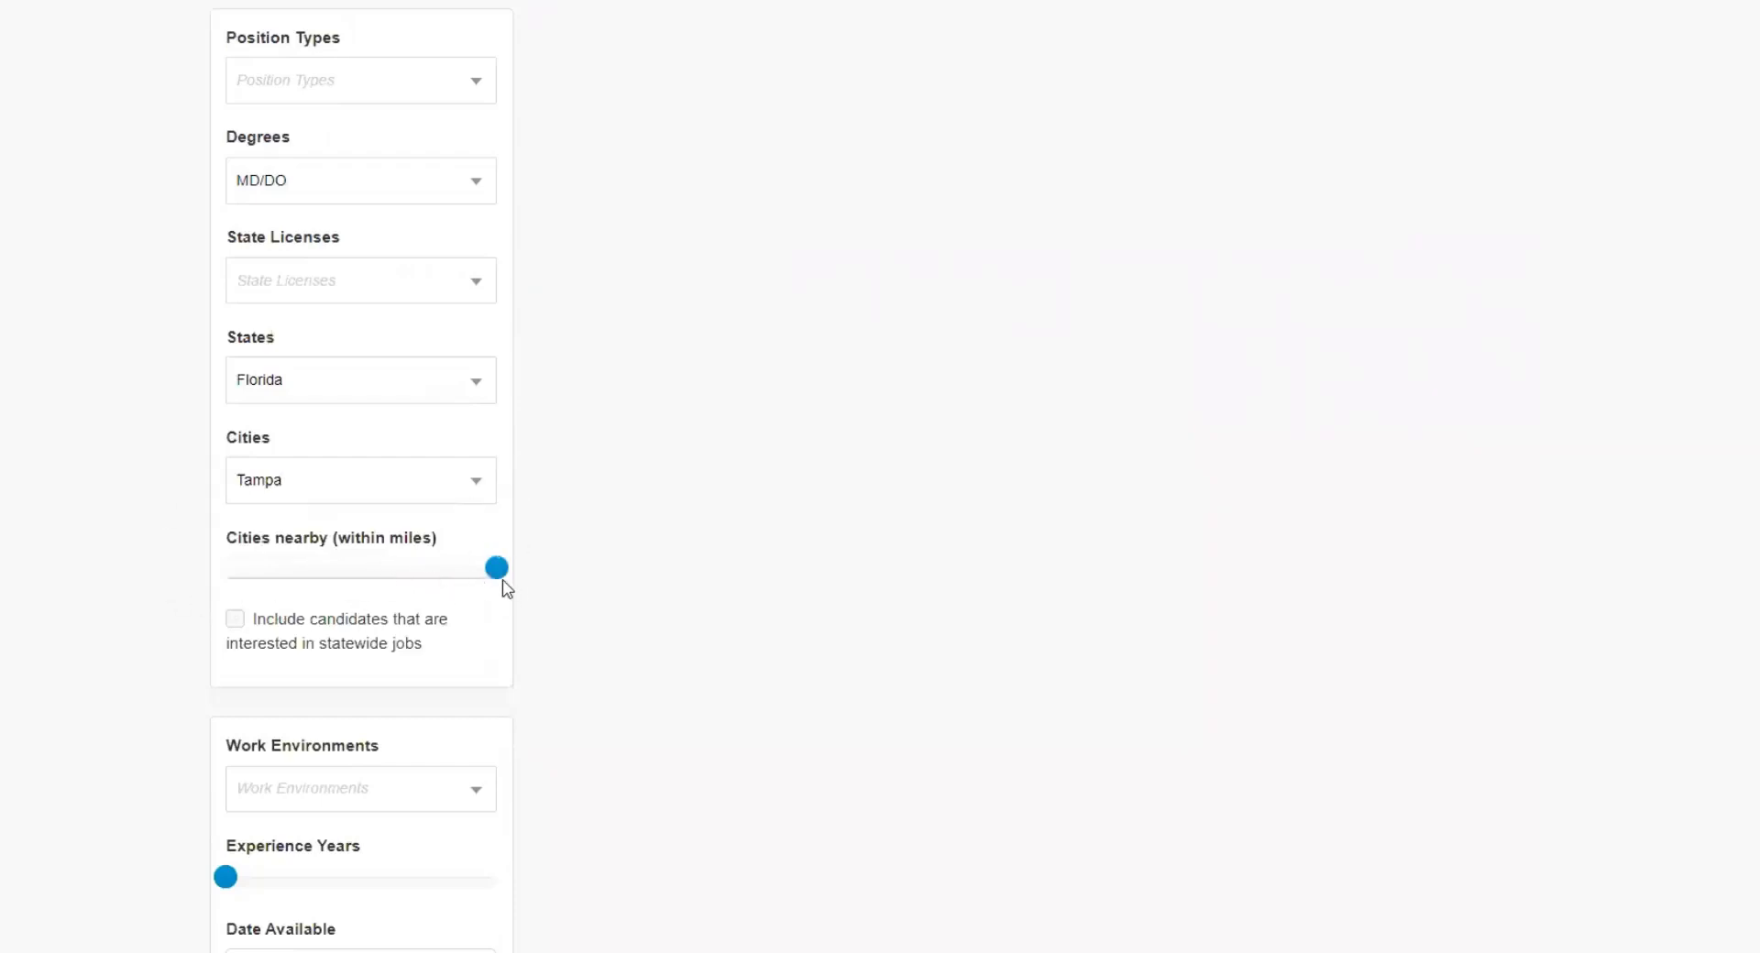
mouse_move(507, 580)
scroll(871, 519, up, 6)
scroll(821, 506, up, 4)
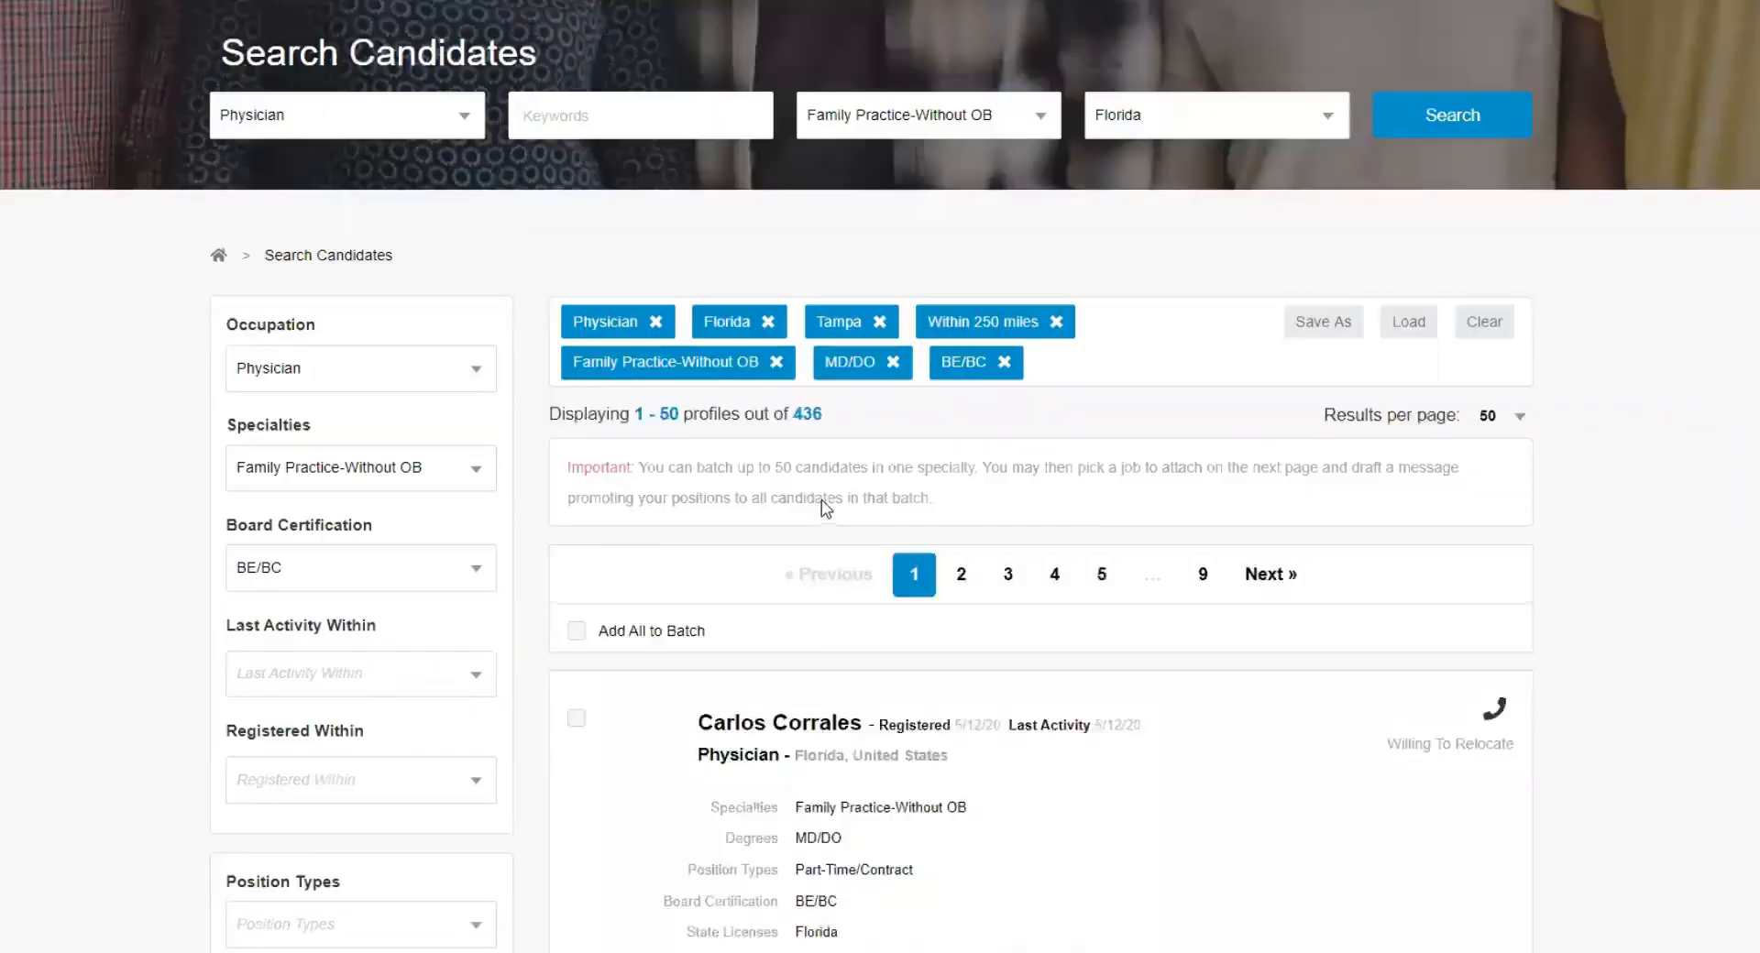
scroll(942, 515, down, 2)
scroll(734, 483, down, 8)
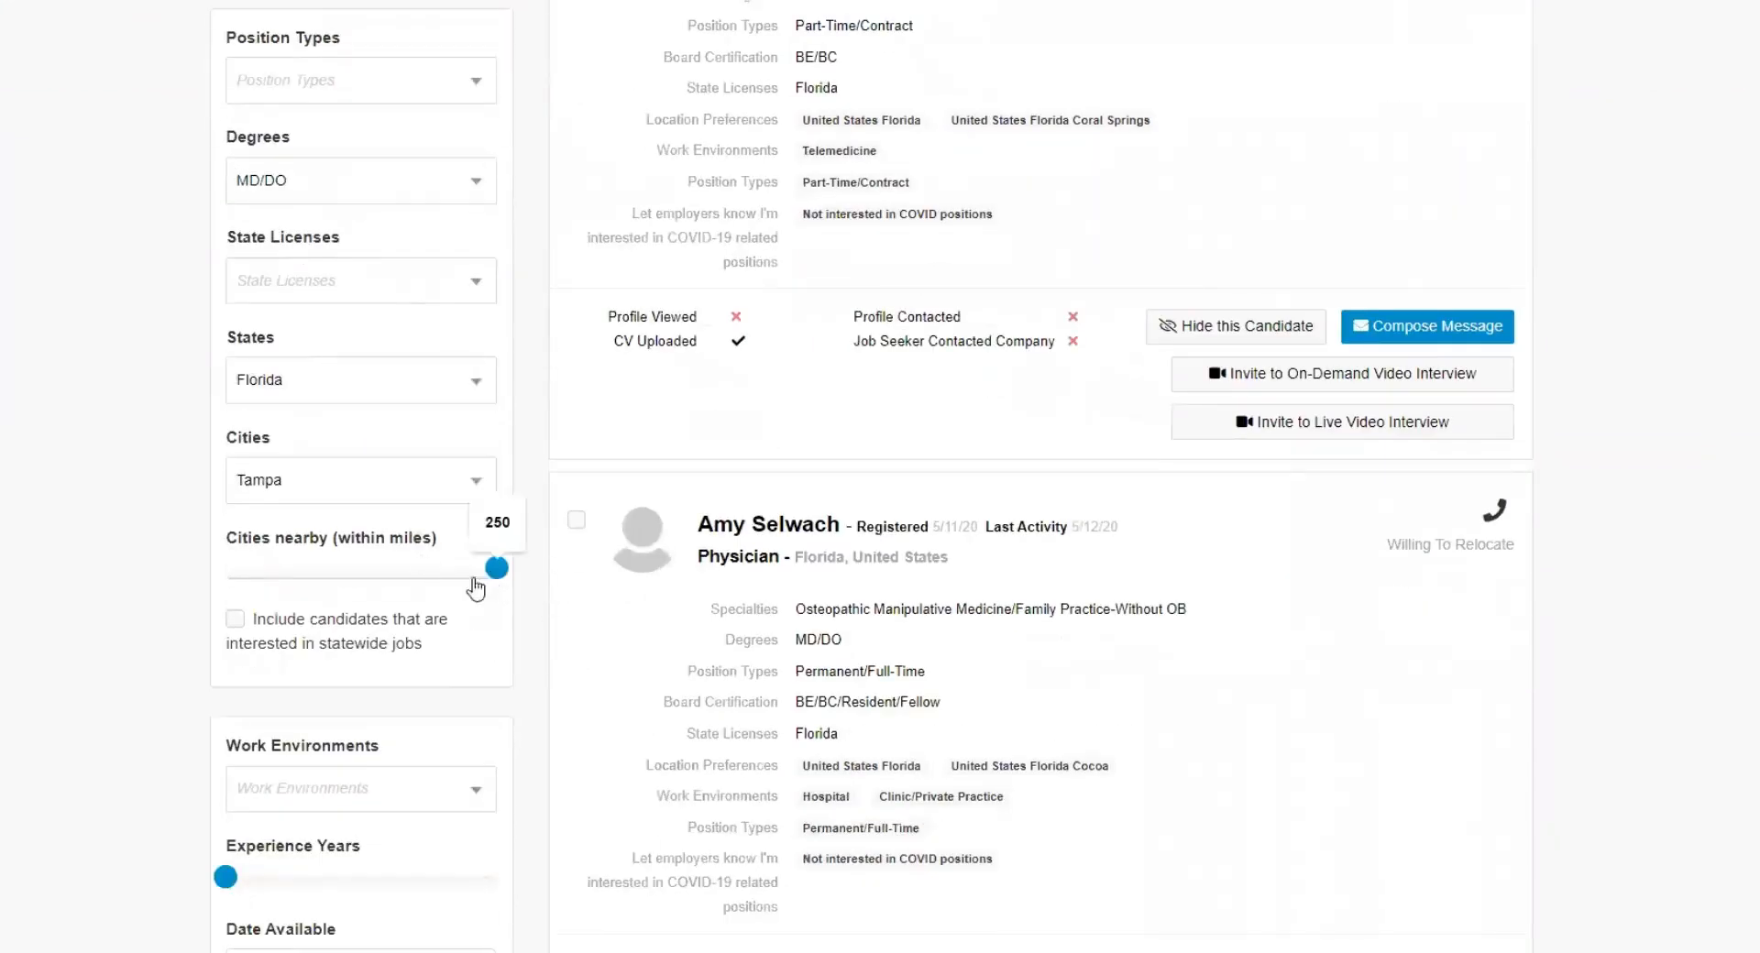
drag(495, 579, 311, 589)
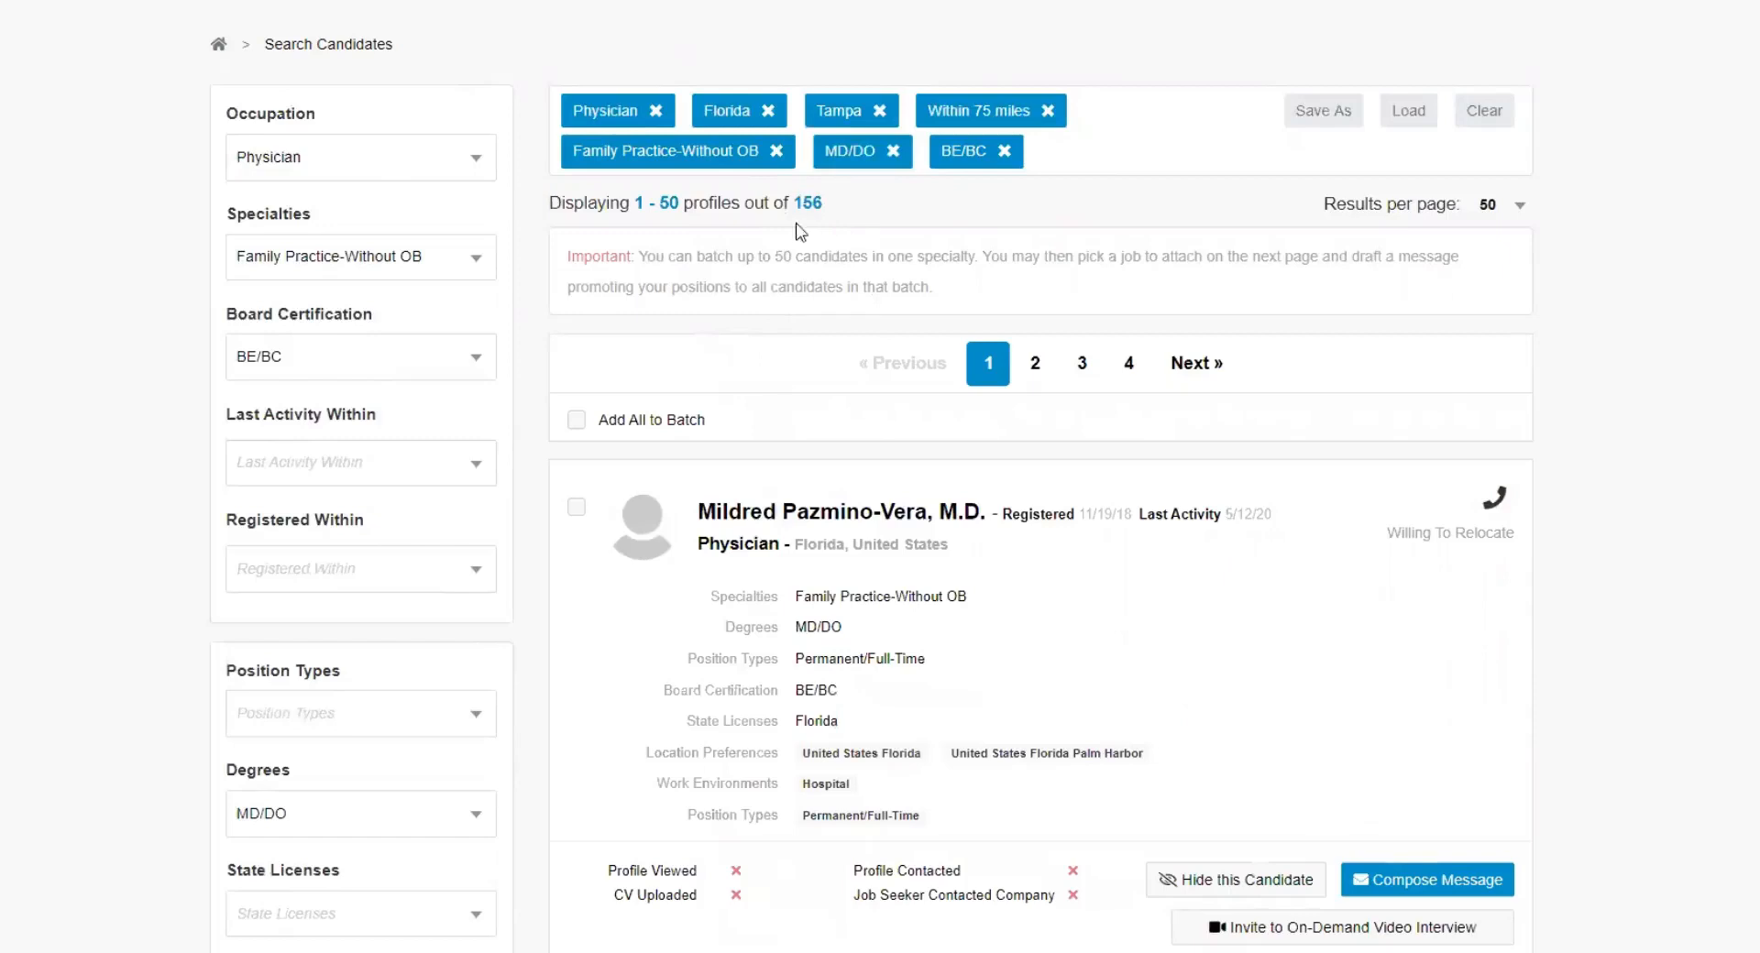
scroll(858, 225, down, 15)
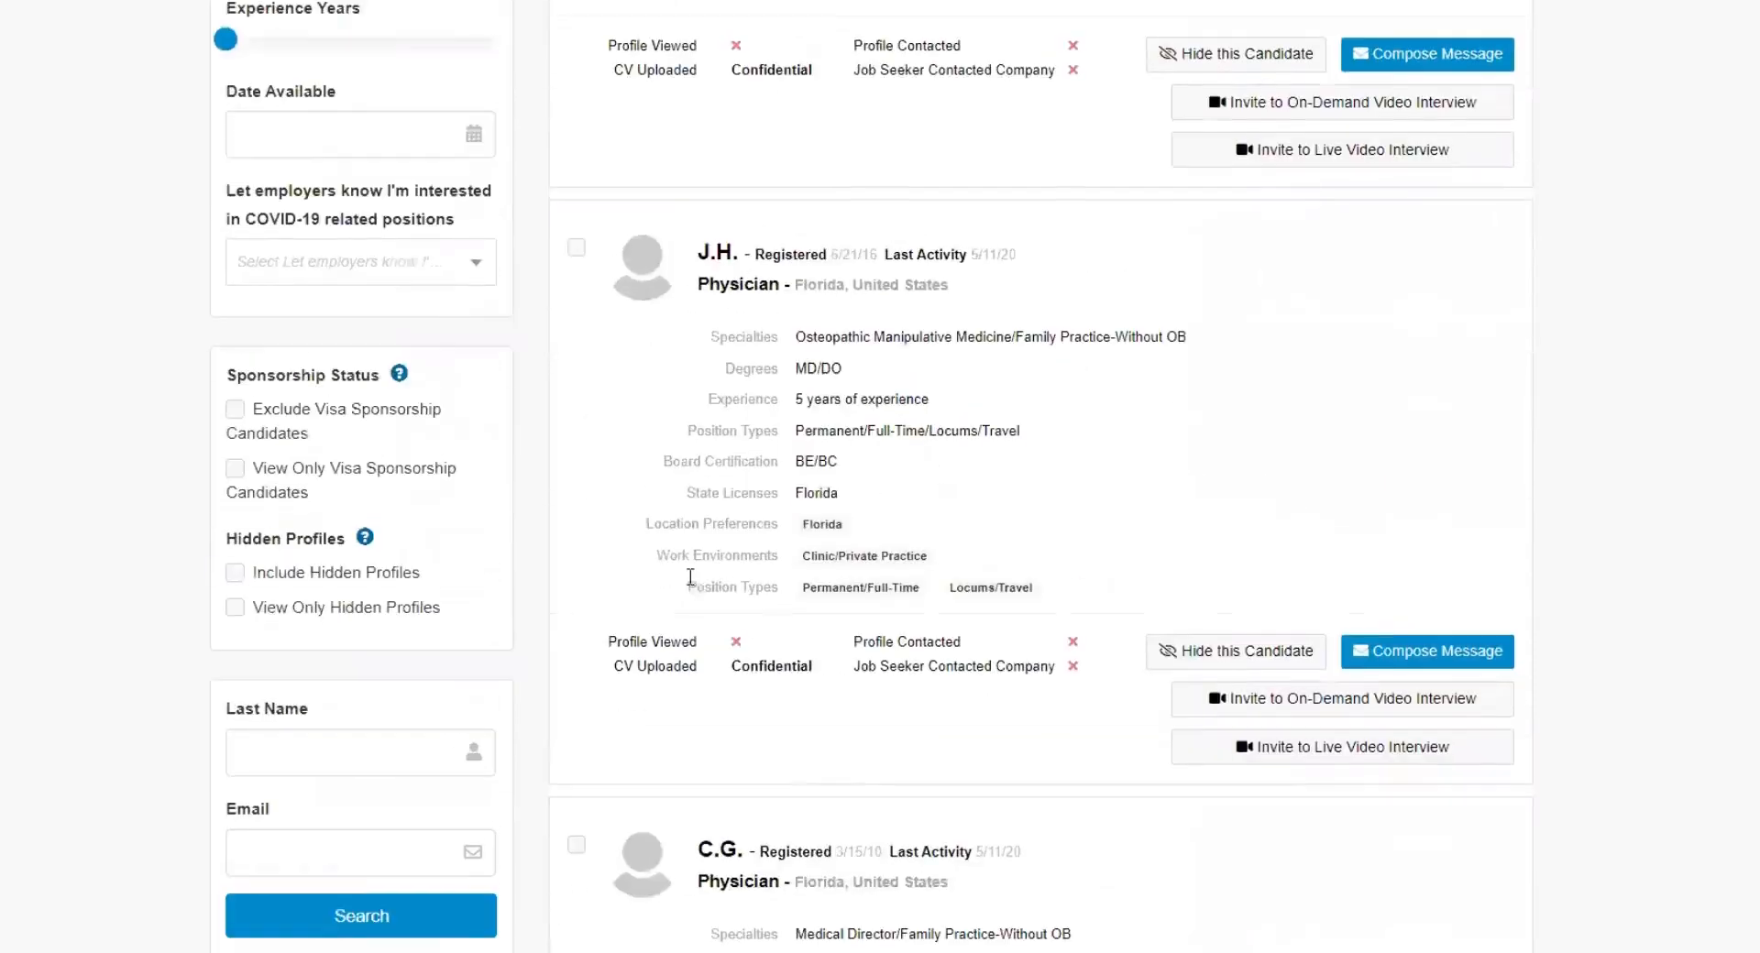
- Exclude visa sponsorship candidates from the search results
click(234, 405)
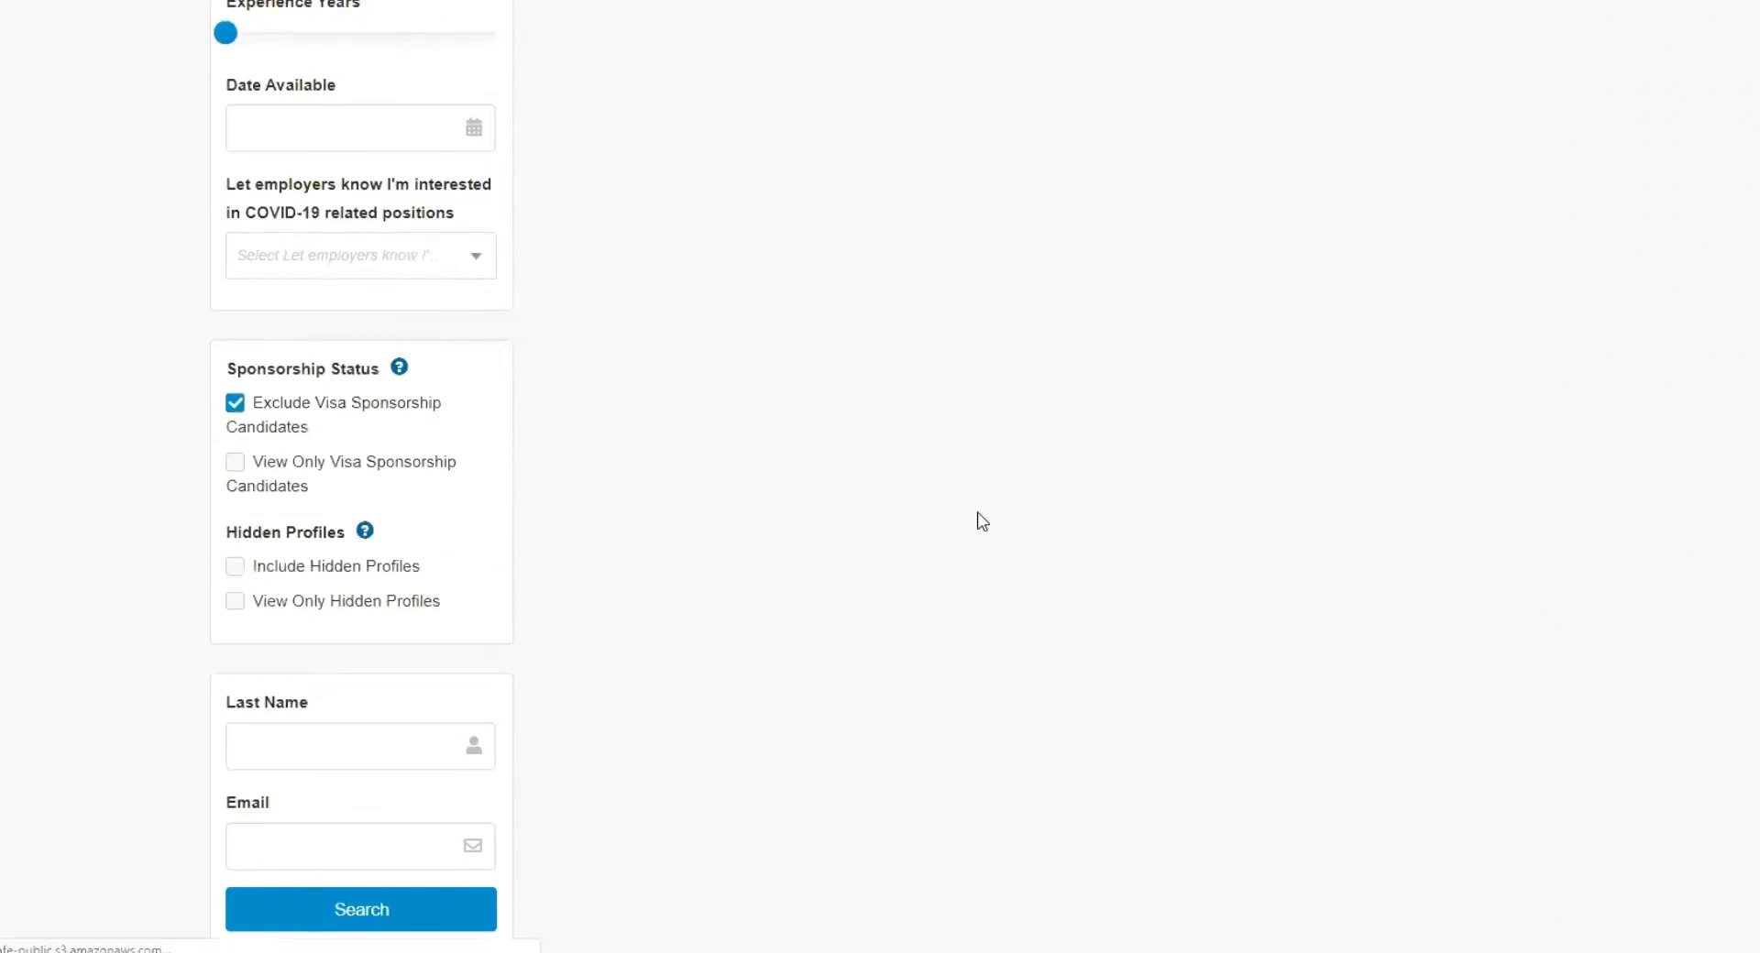
scroll(976, 515, up, 5)
scroll(972, 511, up, 10)
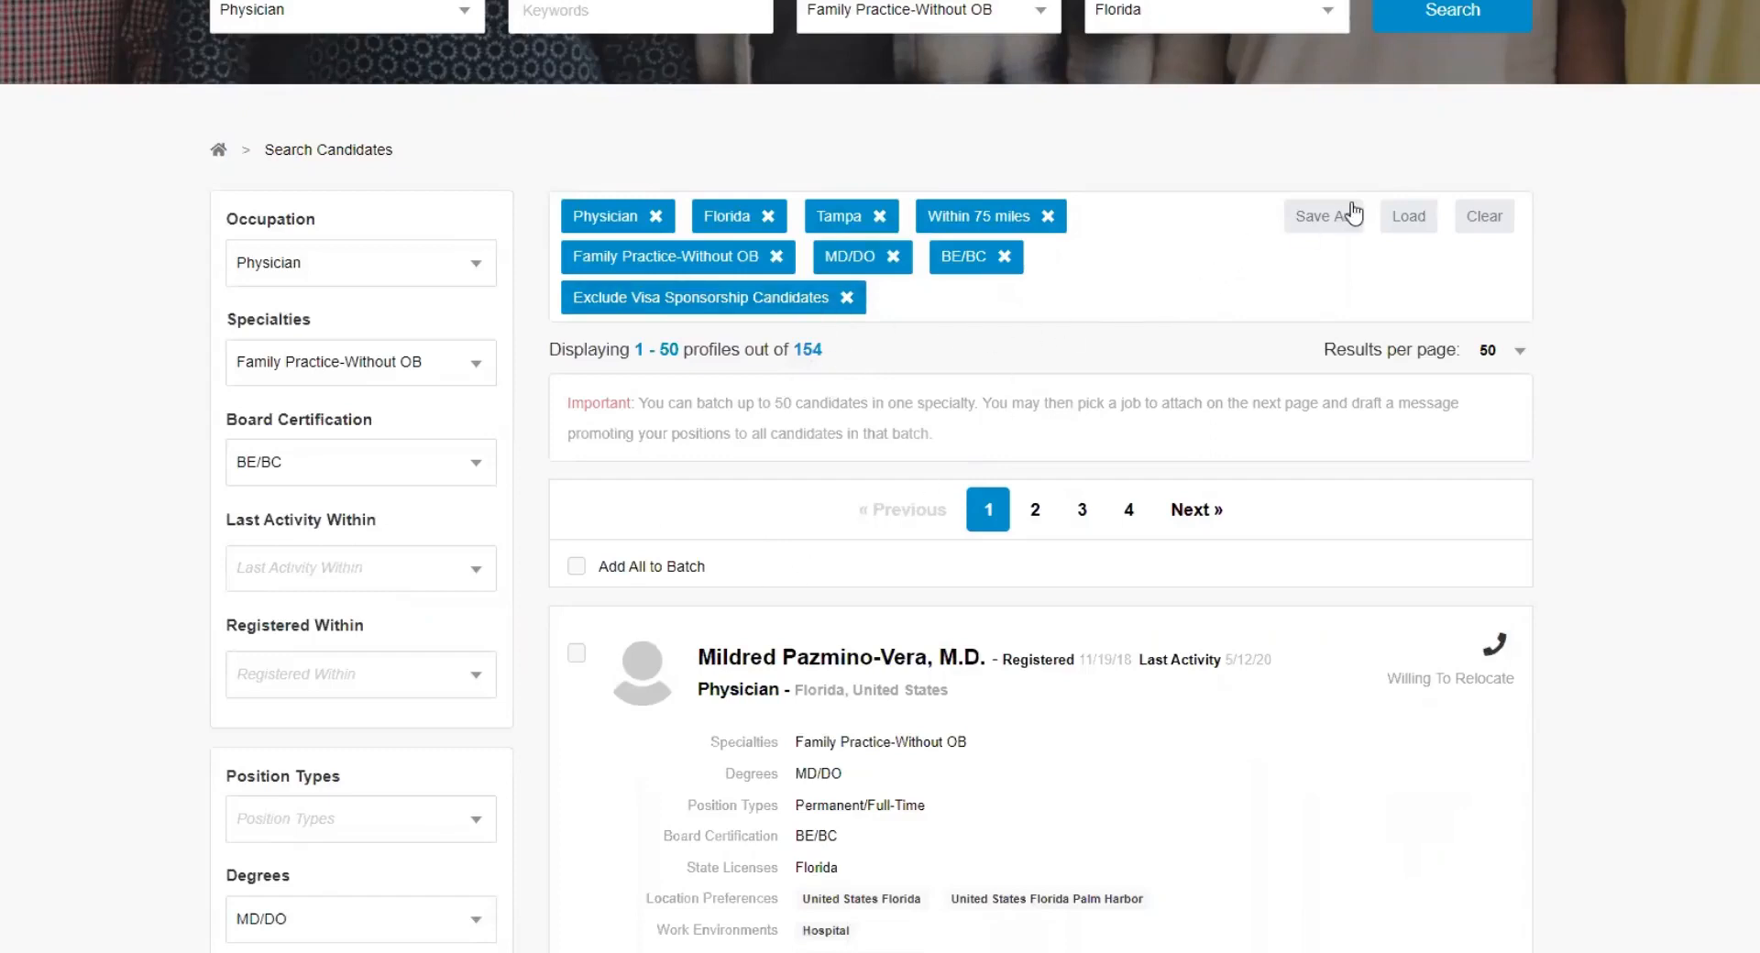
- Save the current filter set as a profile search named "family practice tampa" with immediate email alerts
click(1326, 232)
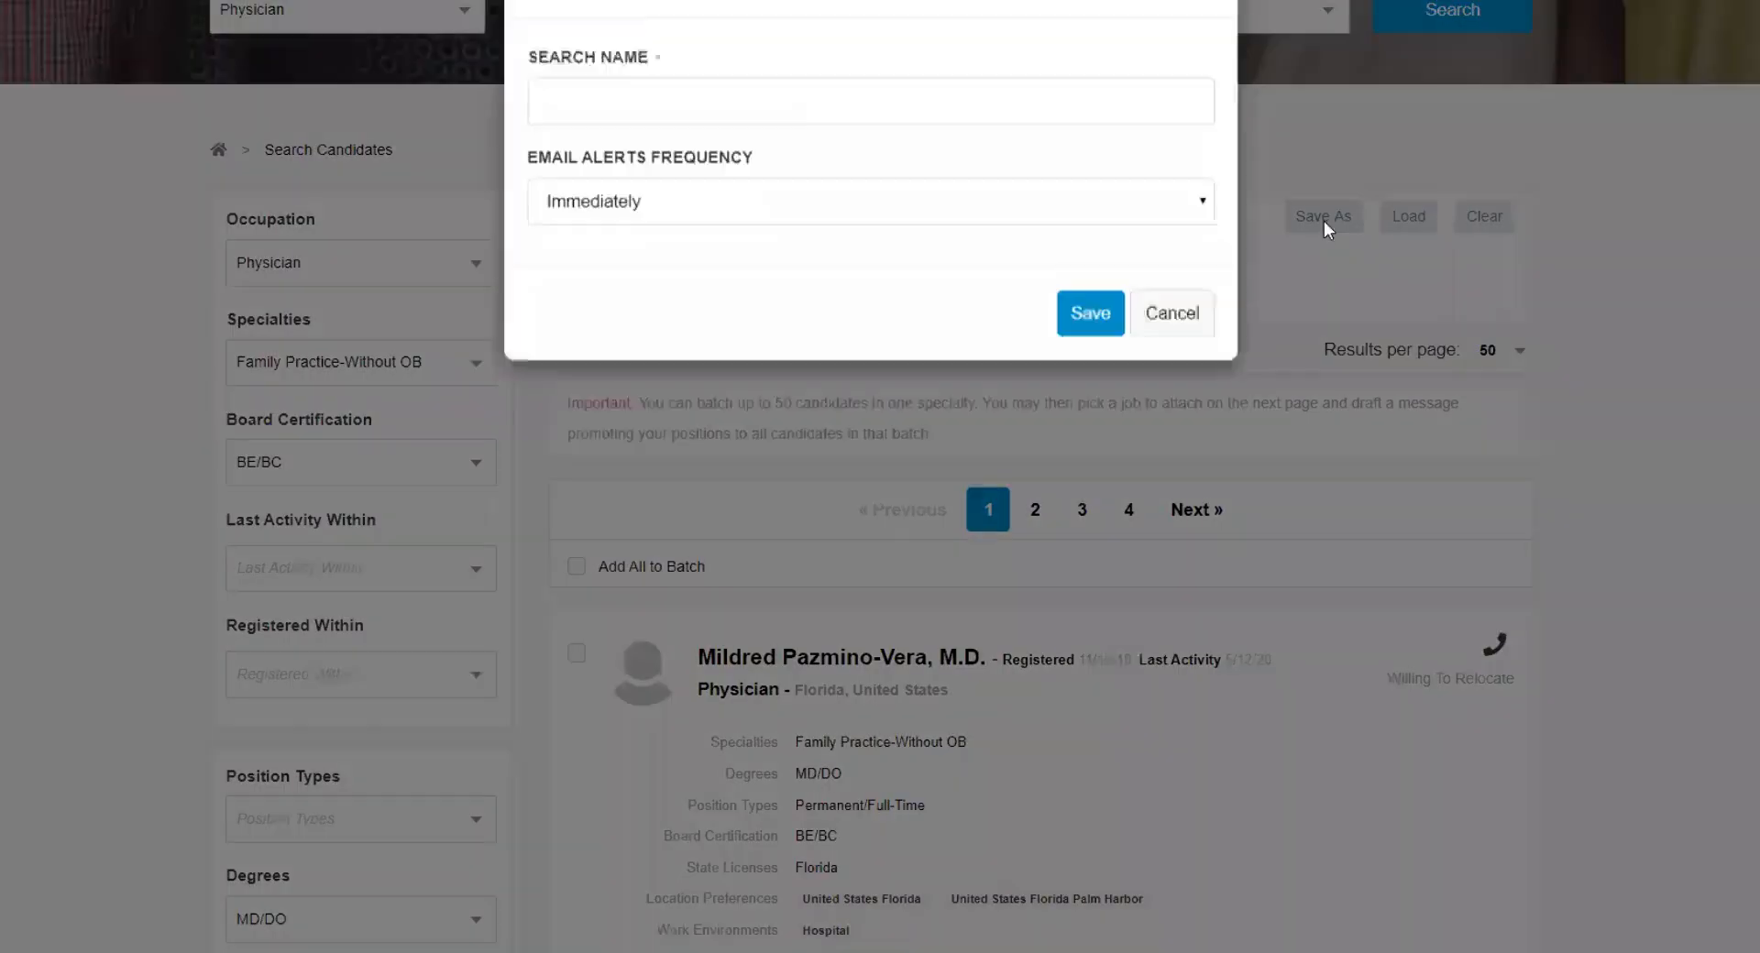
click(784, 153)
text(fa)
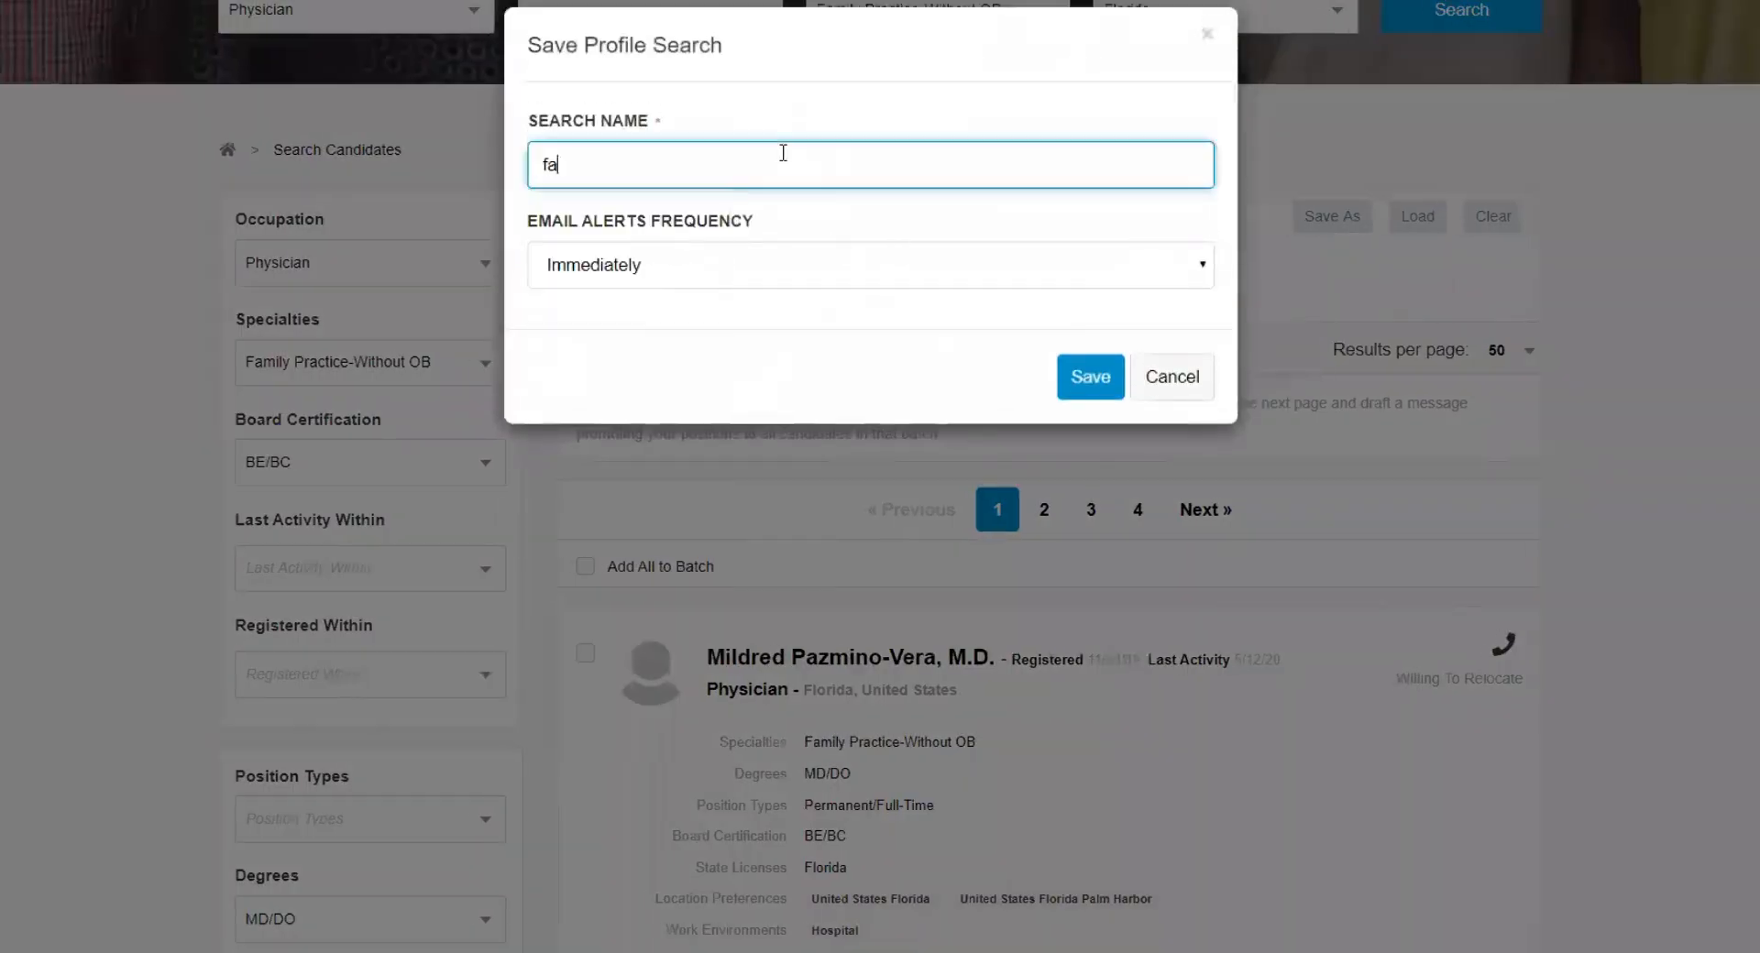
text(mily practice tampa)
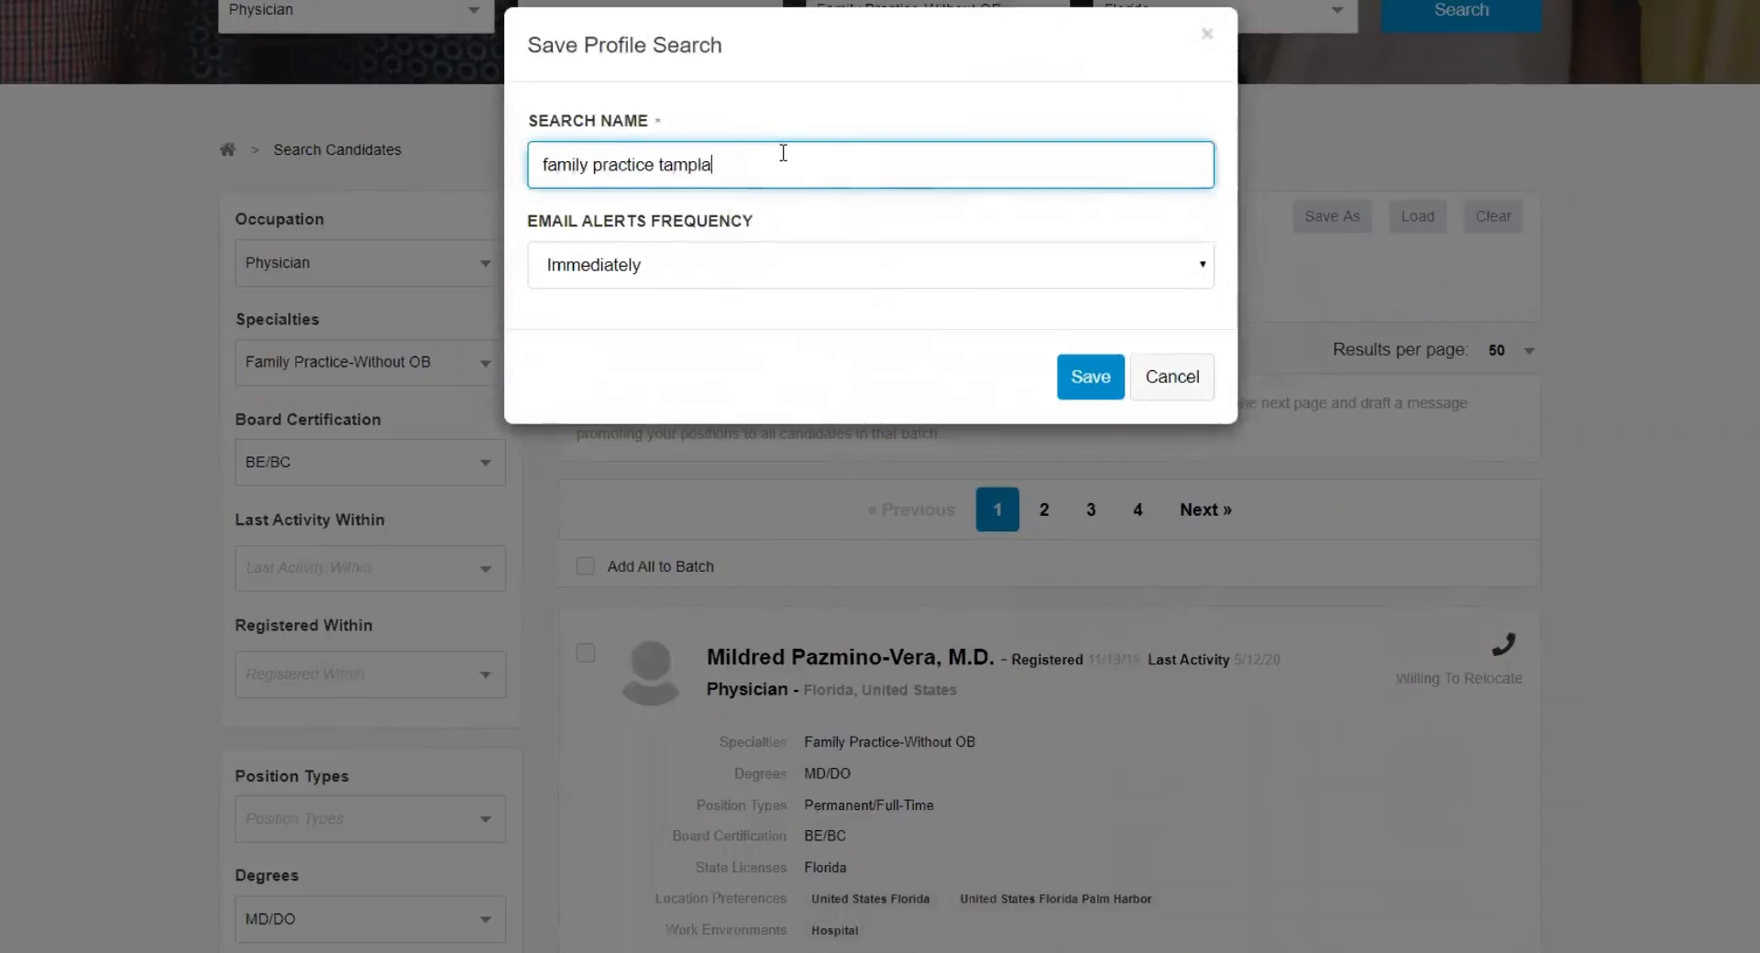
click(1089, 376)
click(912, 586)
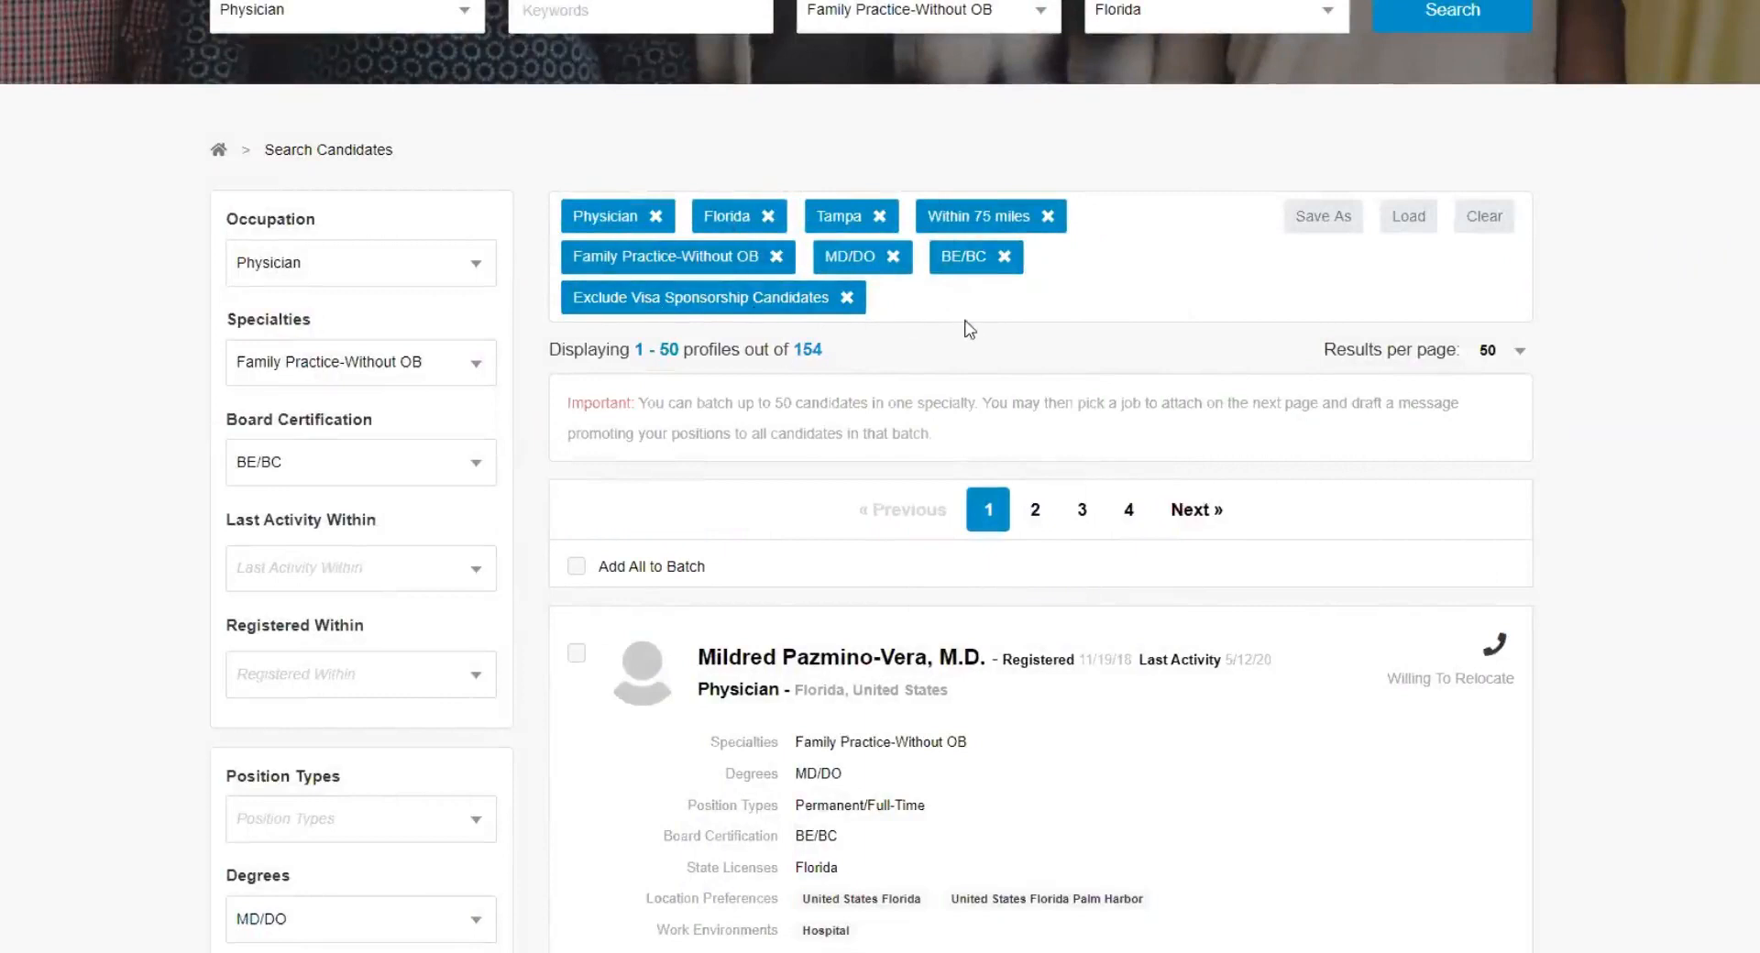
- Clear all the search filters and load the saved "family practice tampa" search
click(1503, 220)
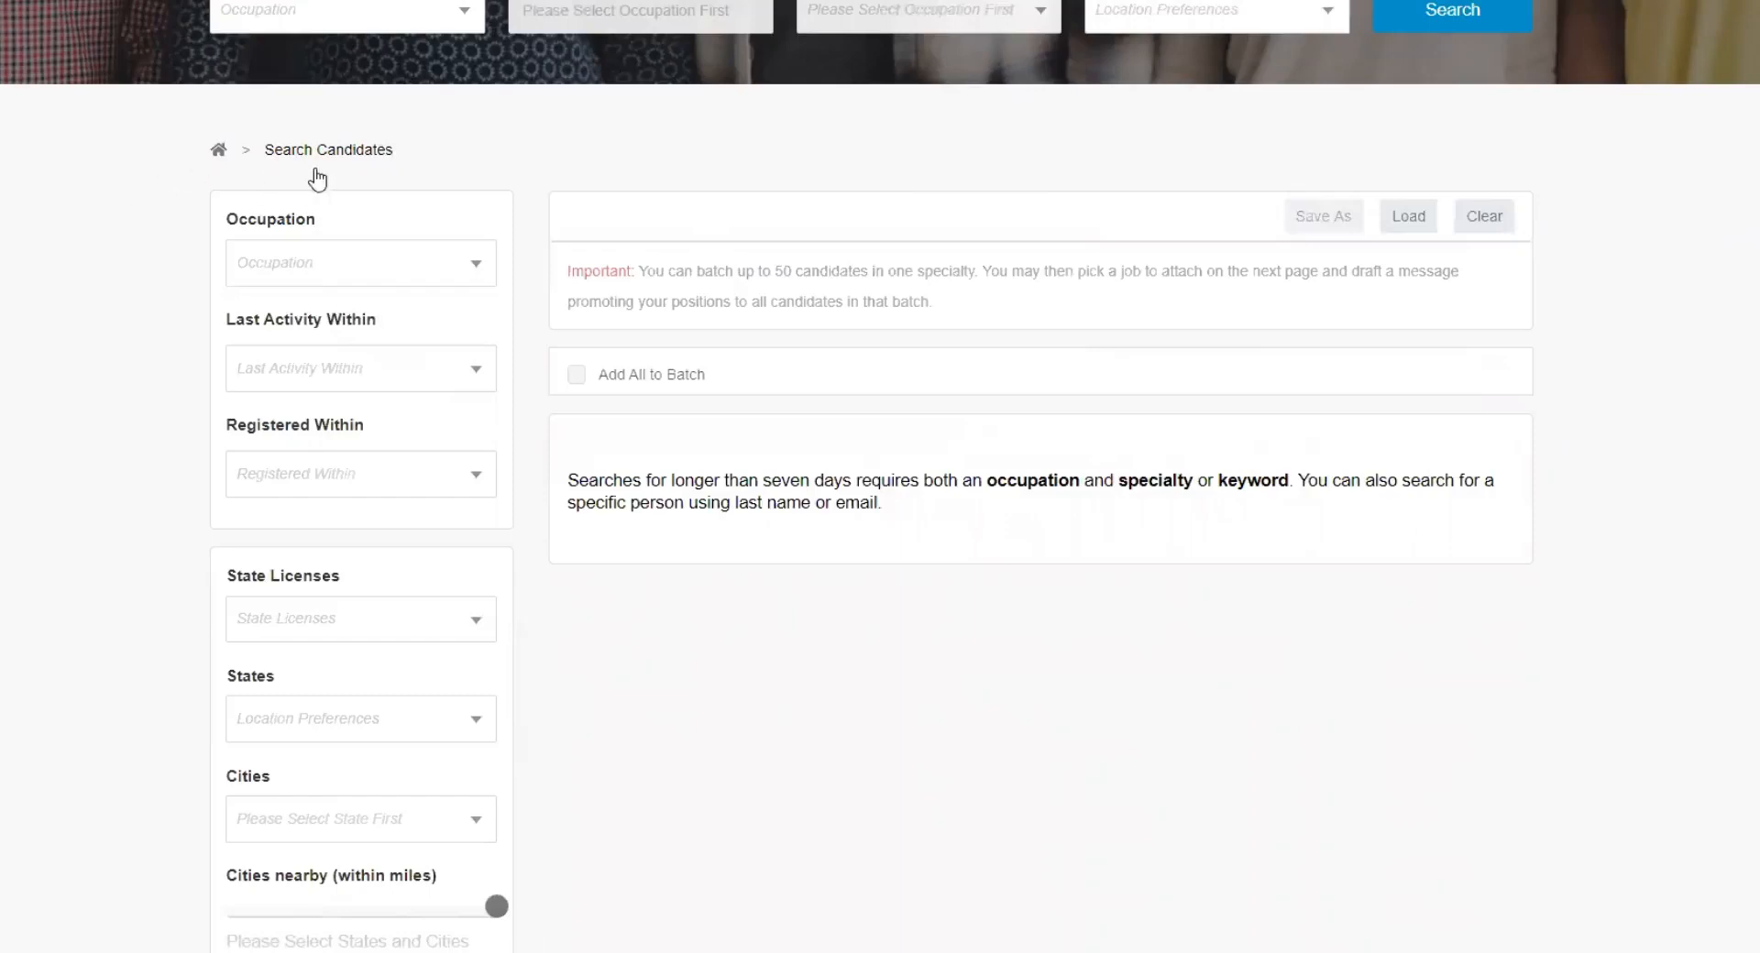
click(1419, 220)
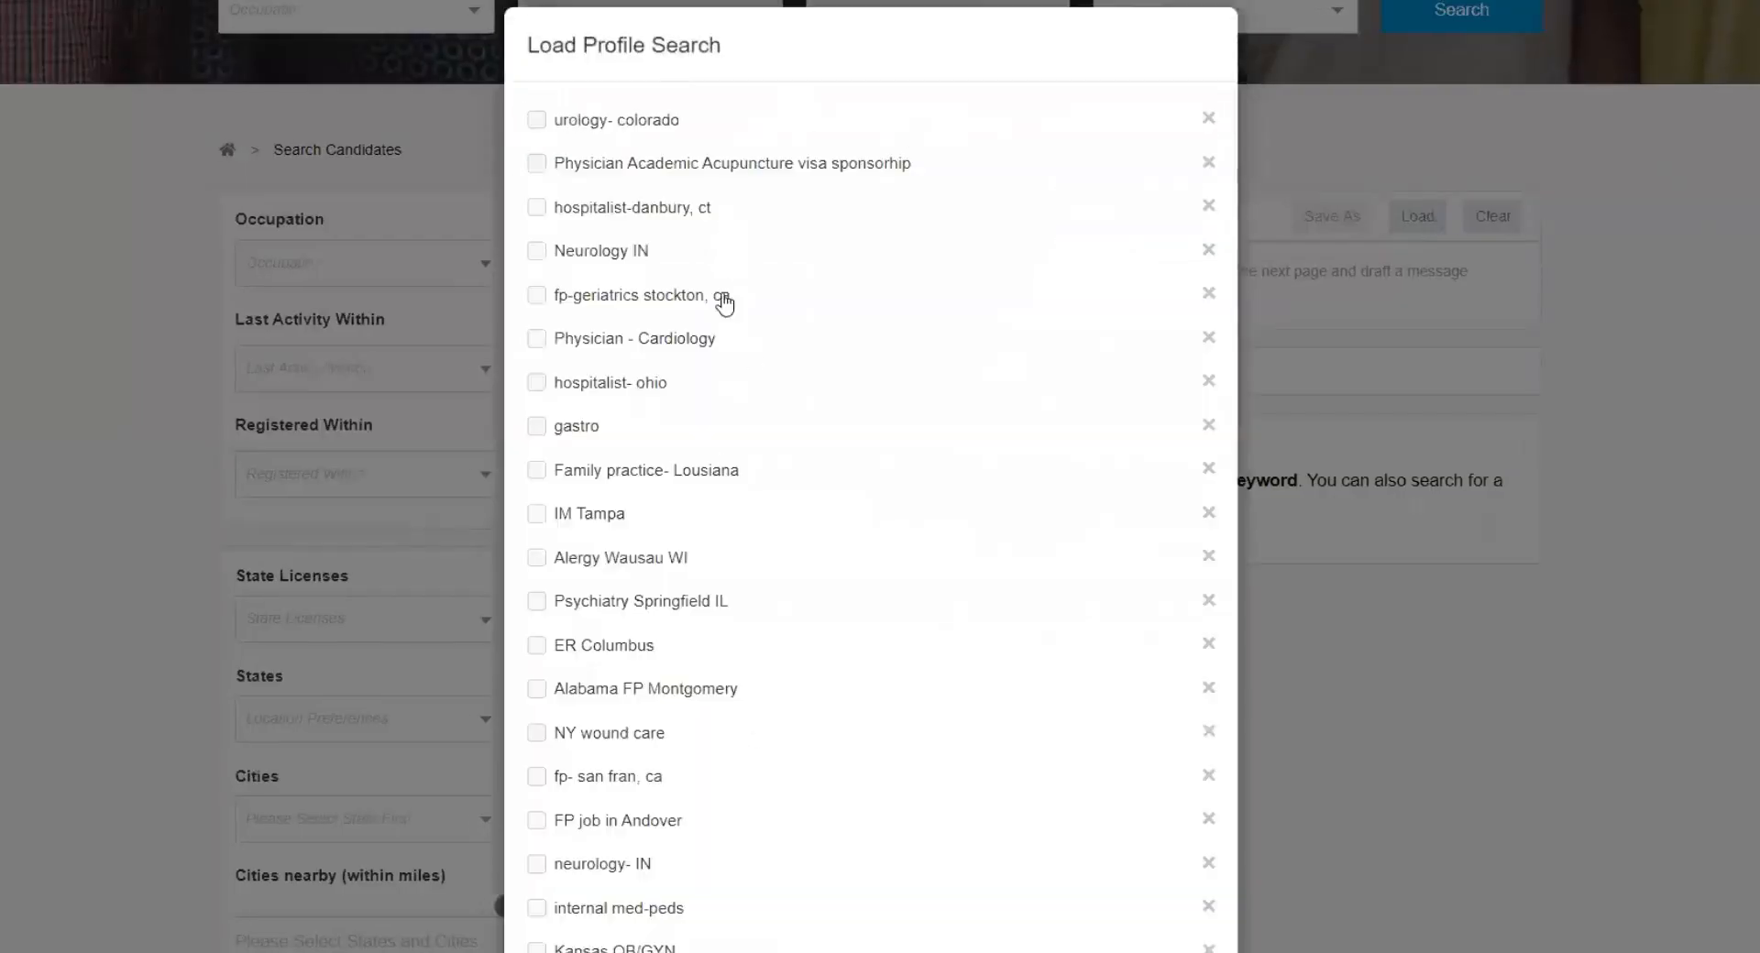
scroll(718, 394, down, 5)
scroll(720, 419, down, 5)
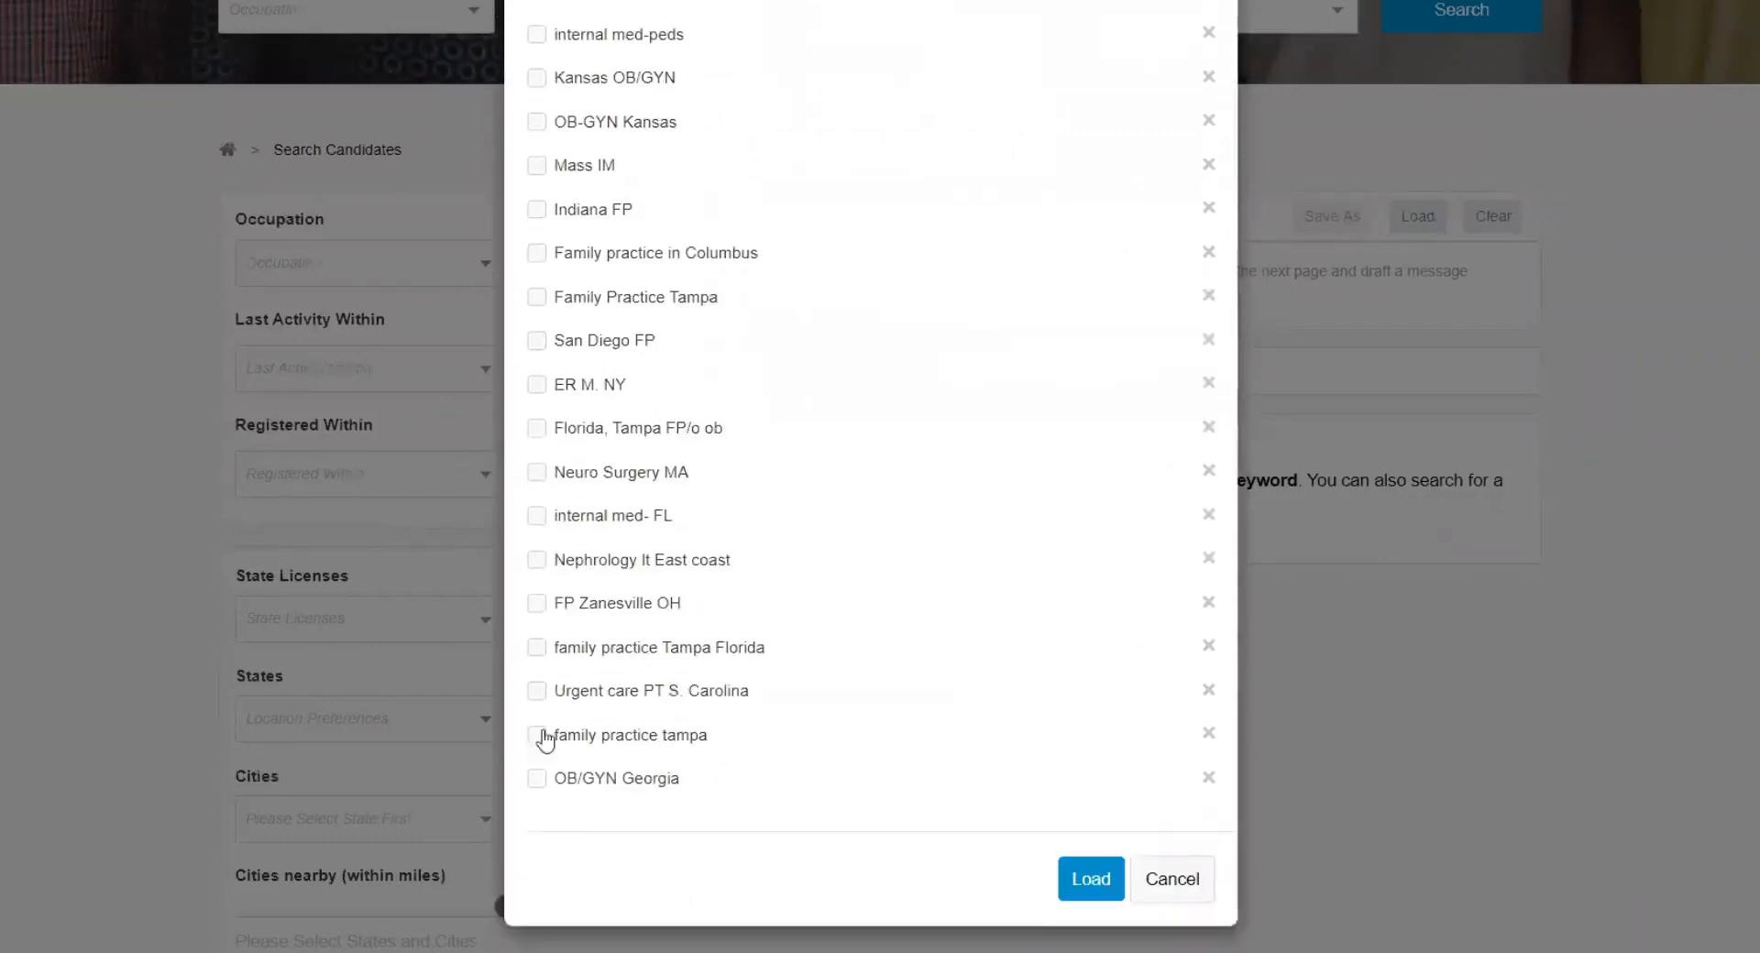
click(536, 736)
click(1087, 882)
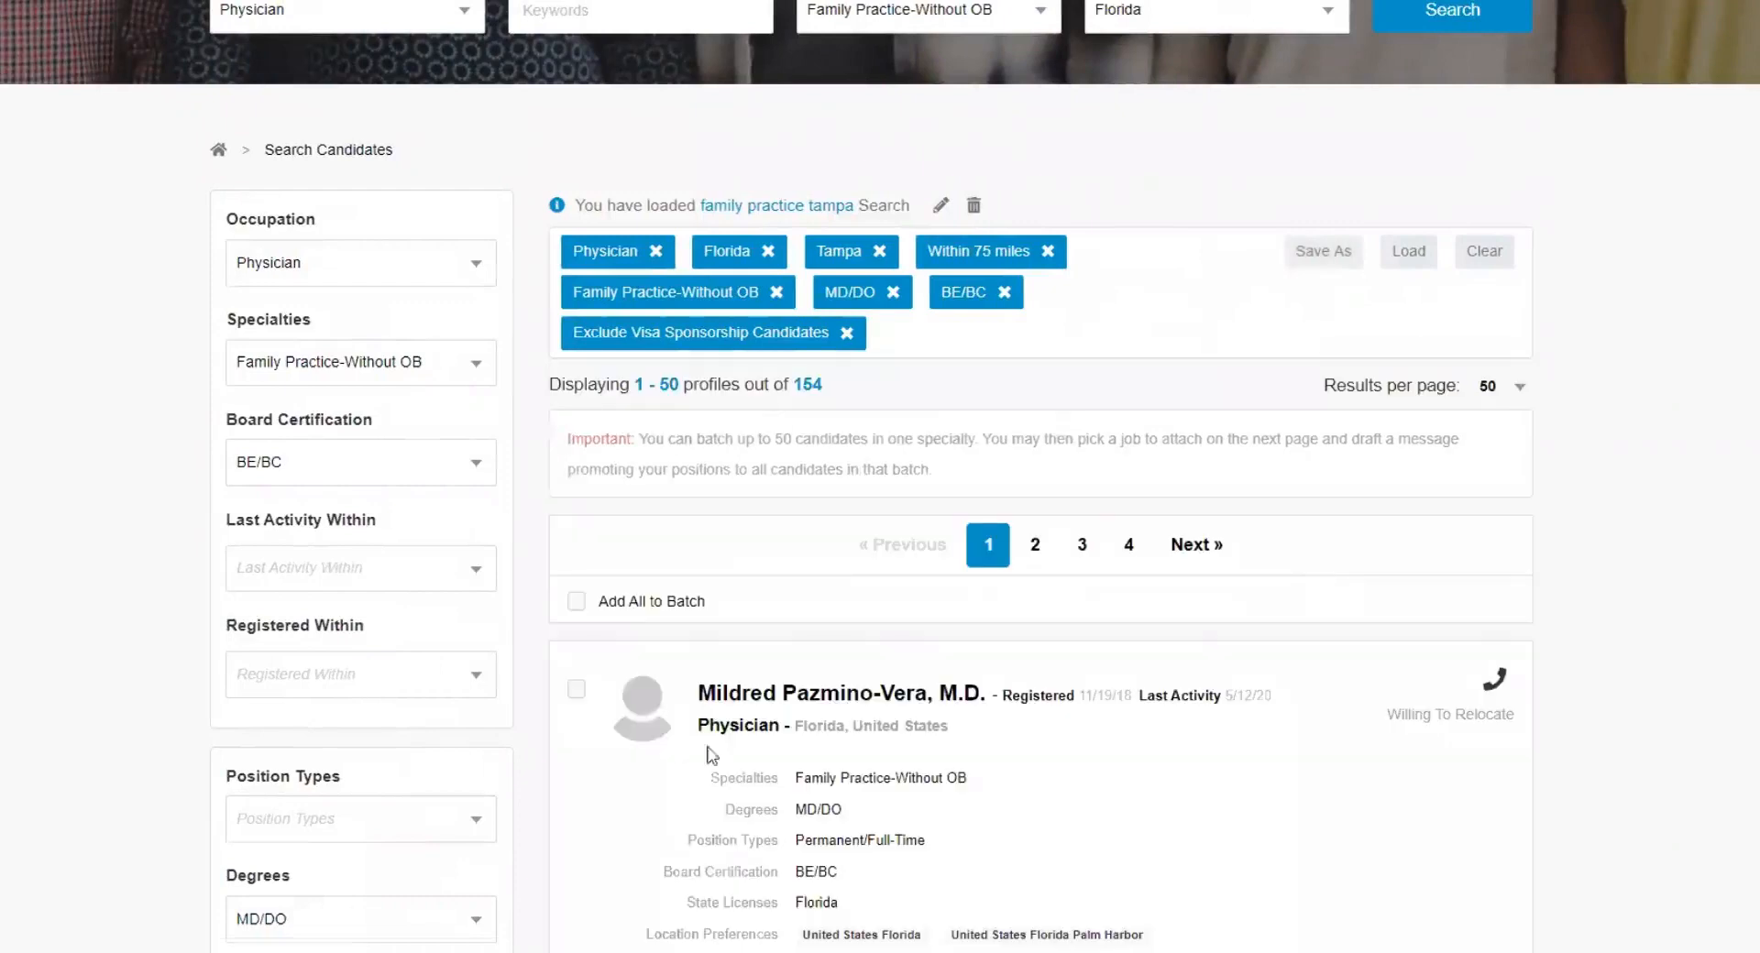
- Add all candidates on the first results page to the batch and check the results-per-page options
scroll(905, 677, down, 2)
scroll(1207, 479, up, 1)
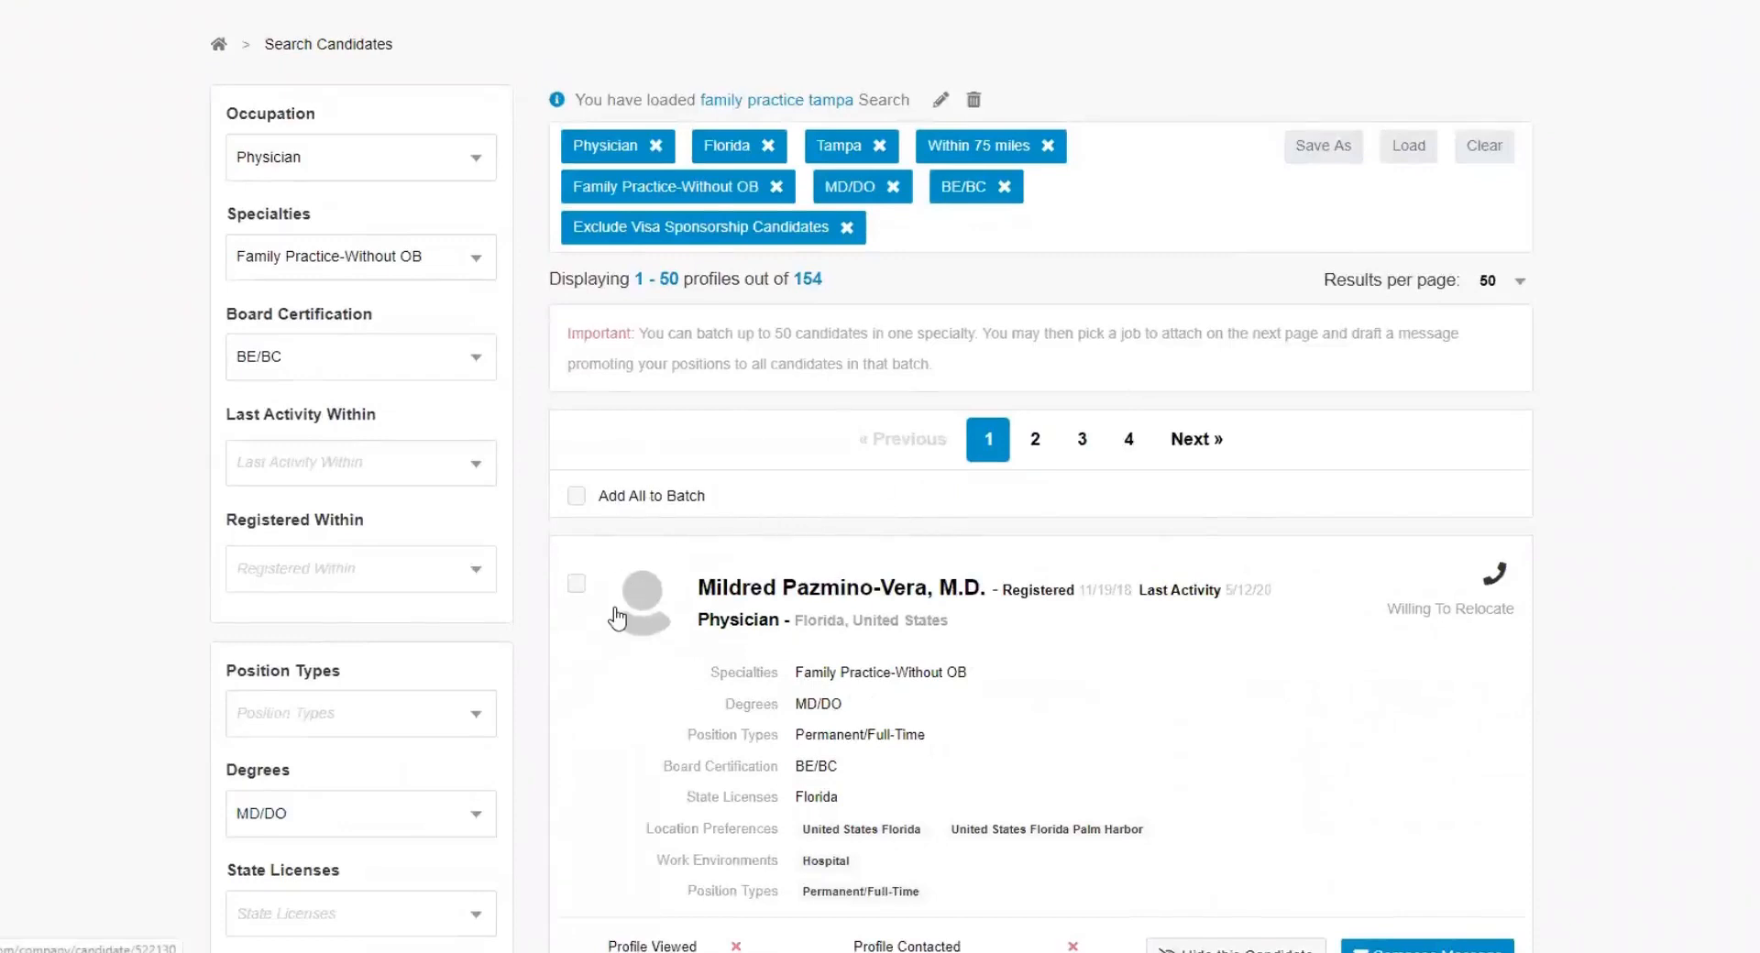
click(575, 499)
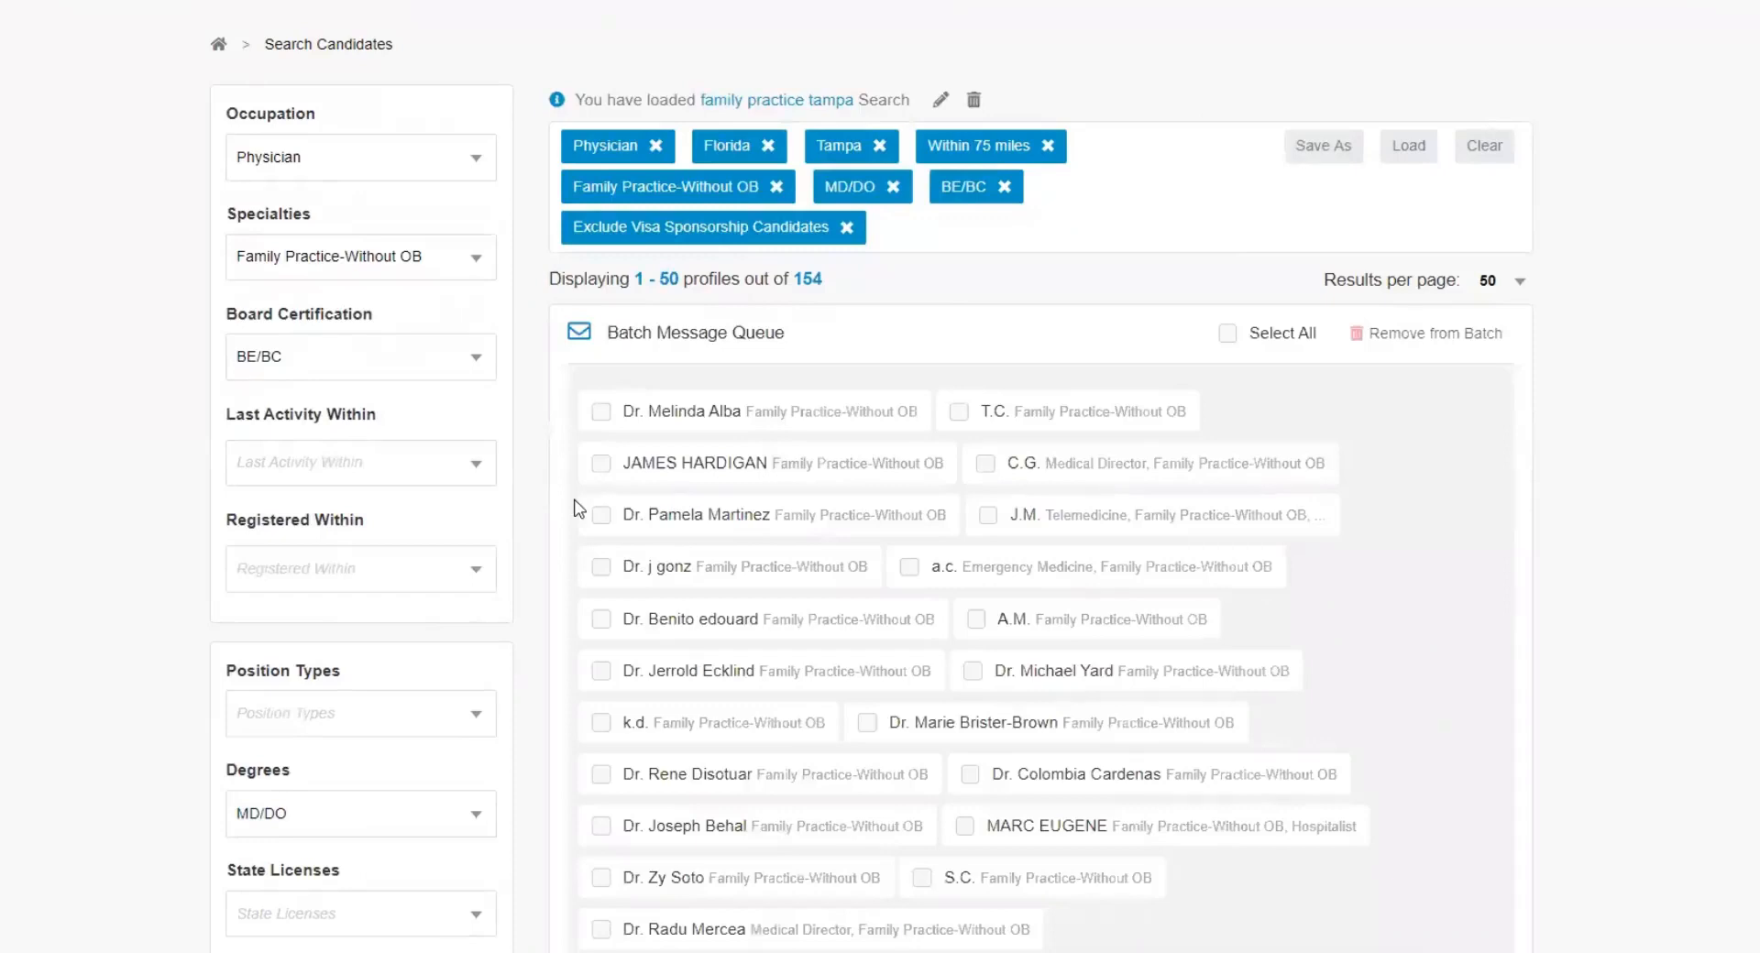
click(1486, 301)
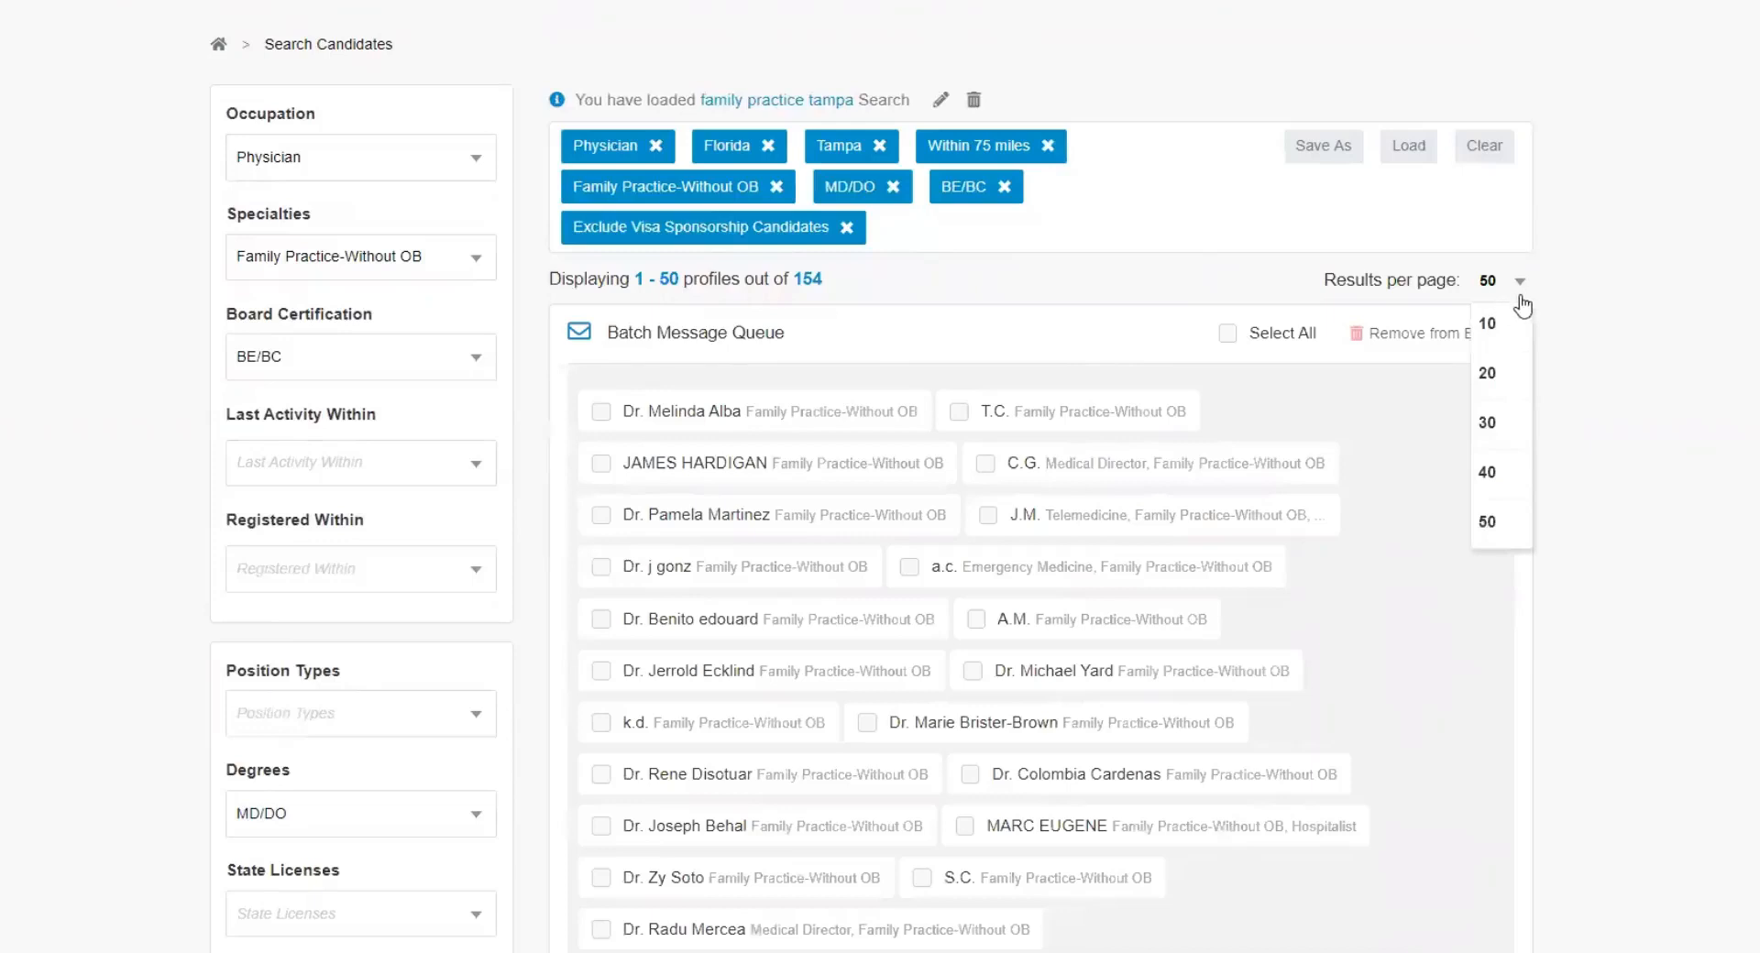
click(1686, 297)
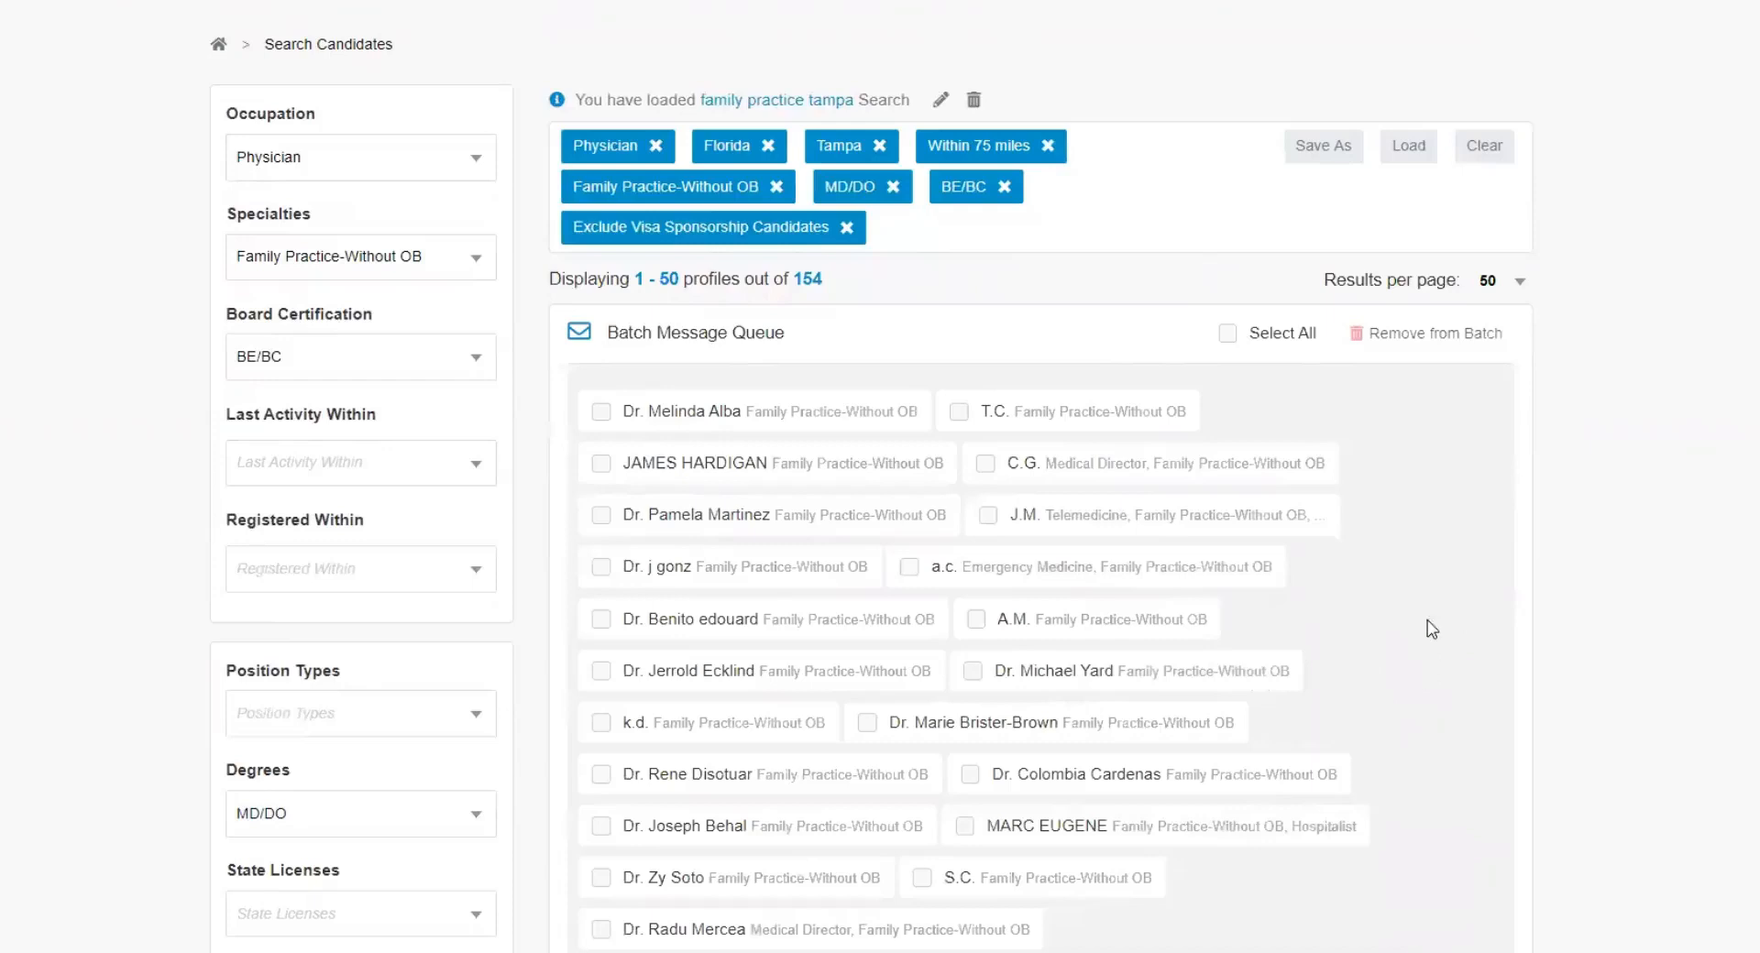
- Look through the batch message queue and start composing a message to all its candidates
scroll(1485, 608, down, 2)
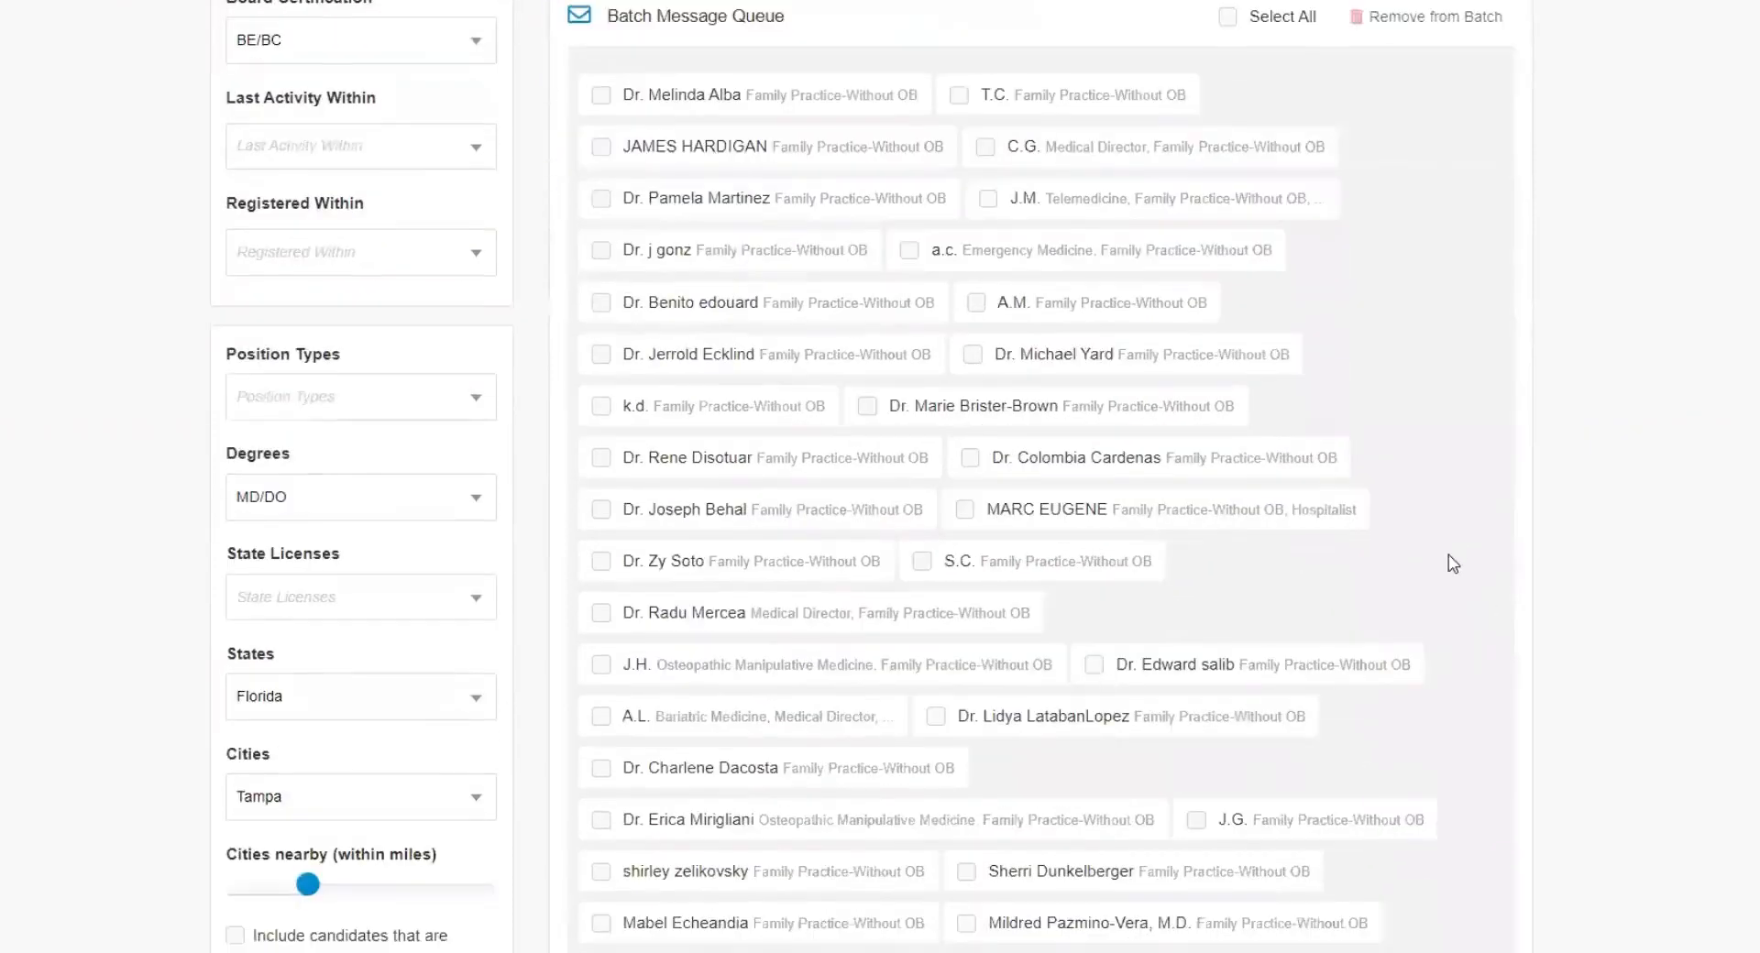
scroll(1450, 557, down, 4)
scroll(1448, 557, down, 7)
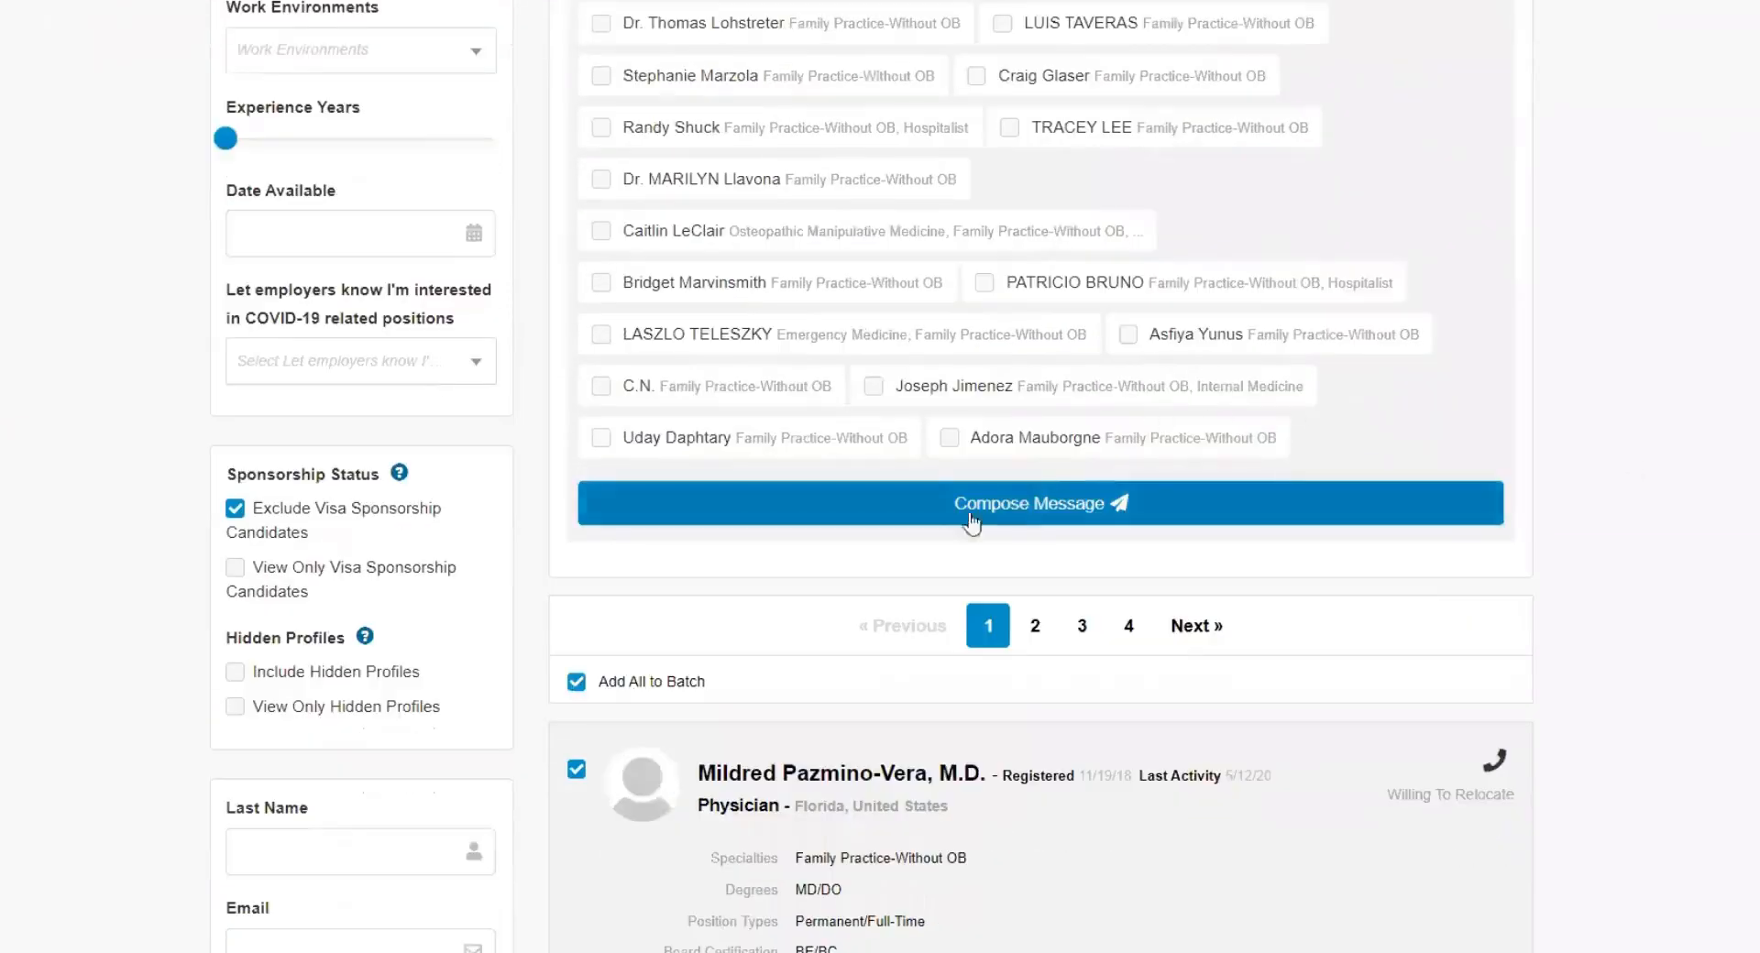
click(1044, 509)
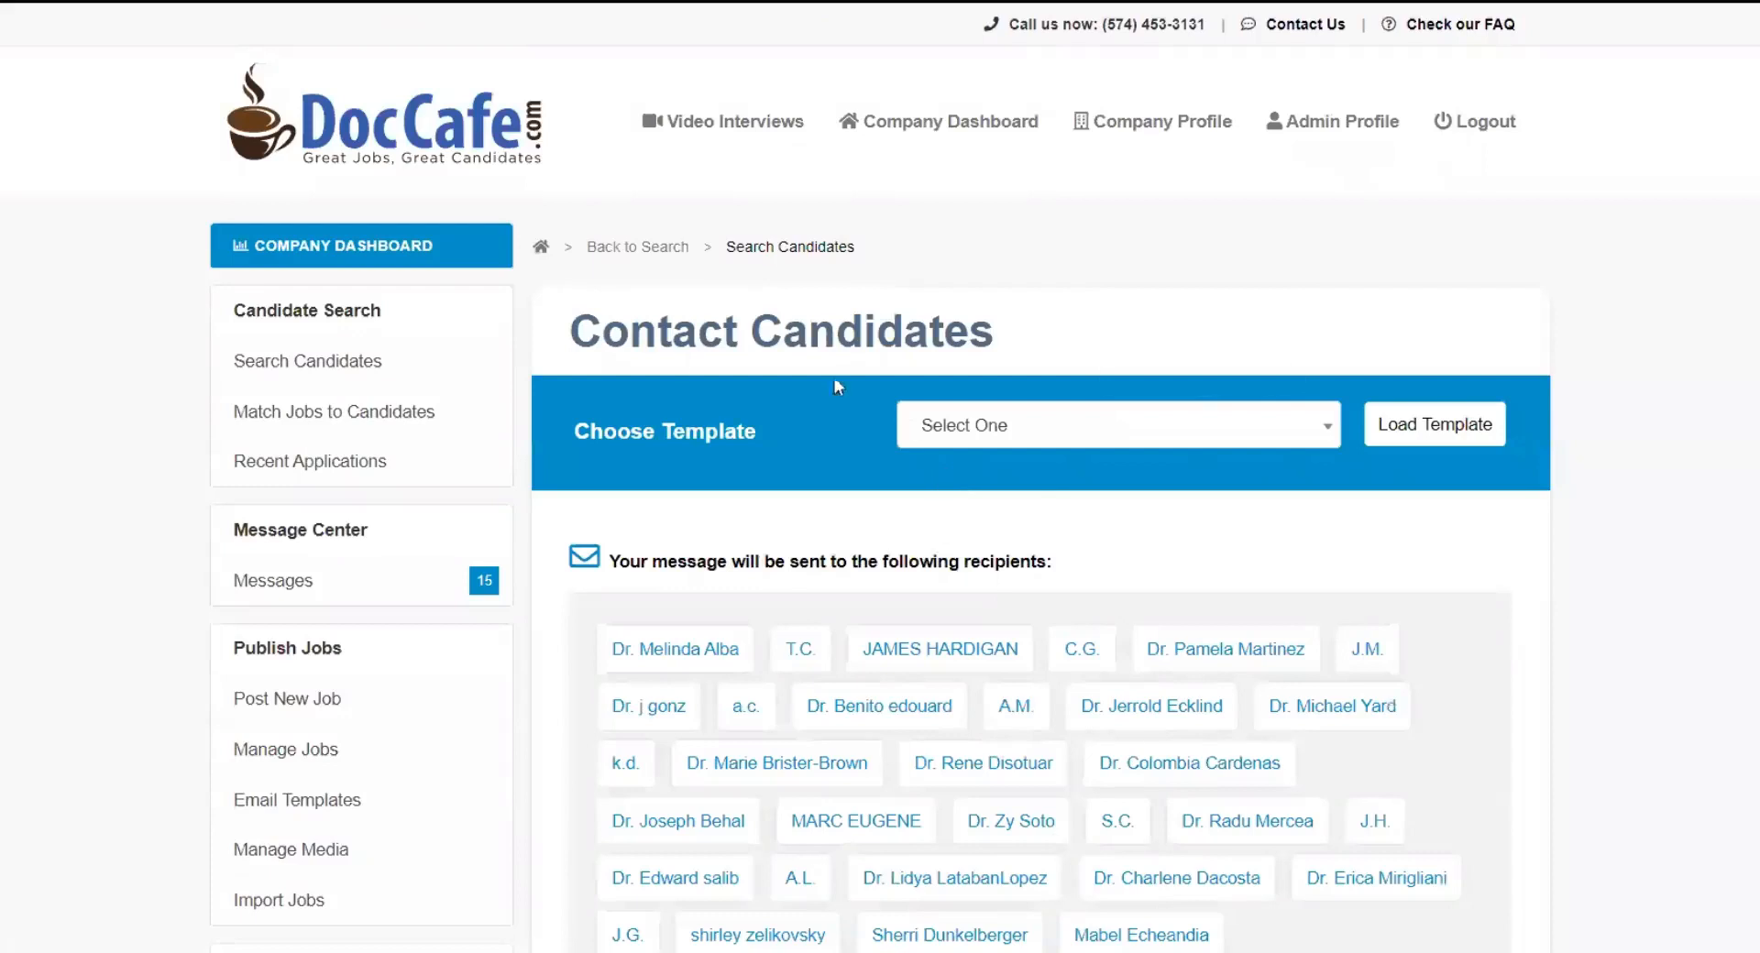
- Check which message templates are available for contacting the candidates, without choosing one
scroll(837, 383, down, 2)
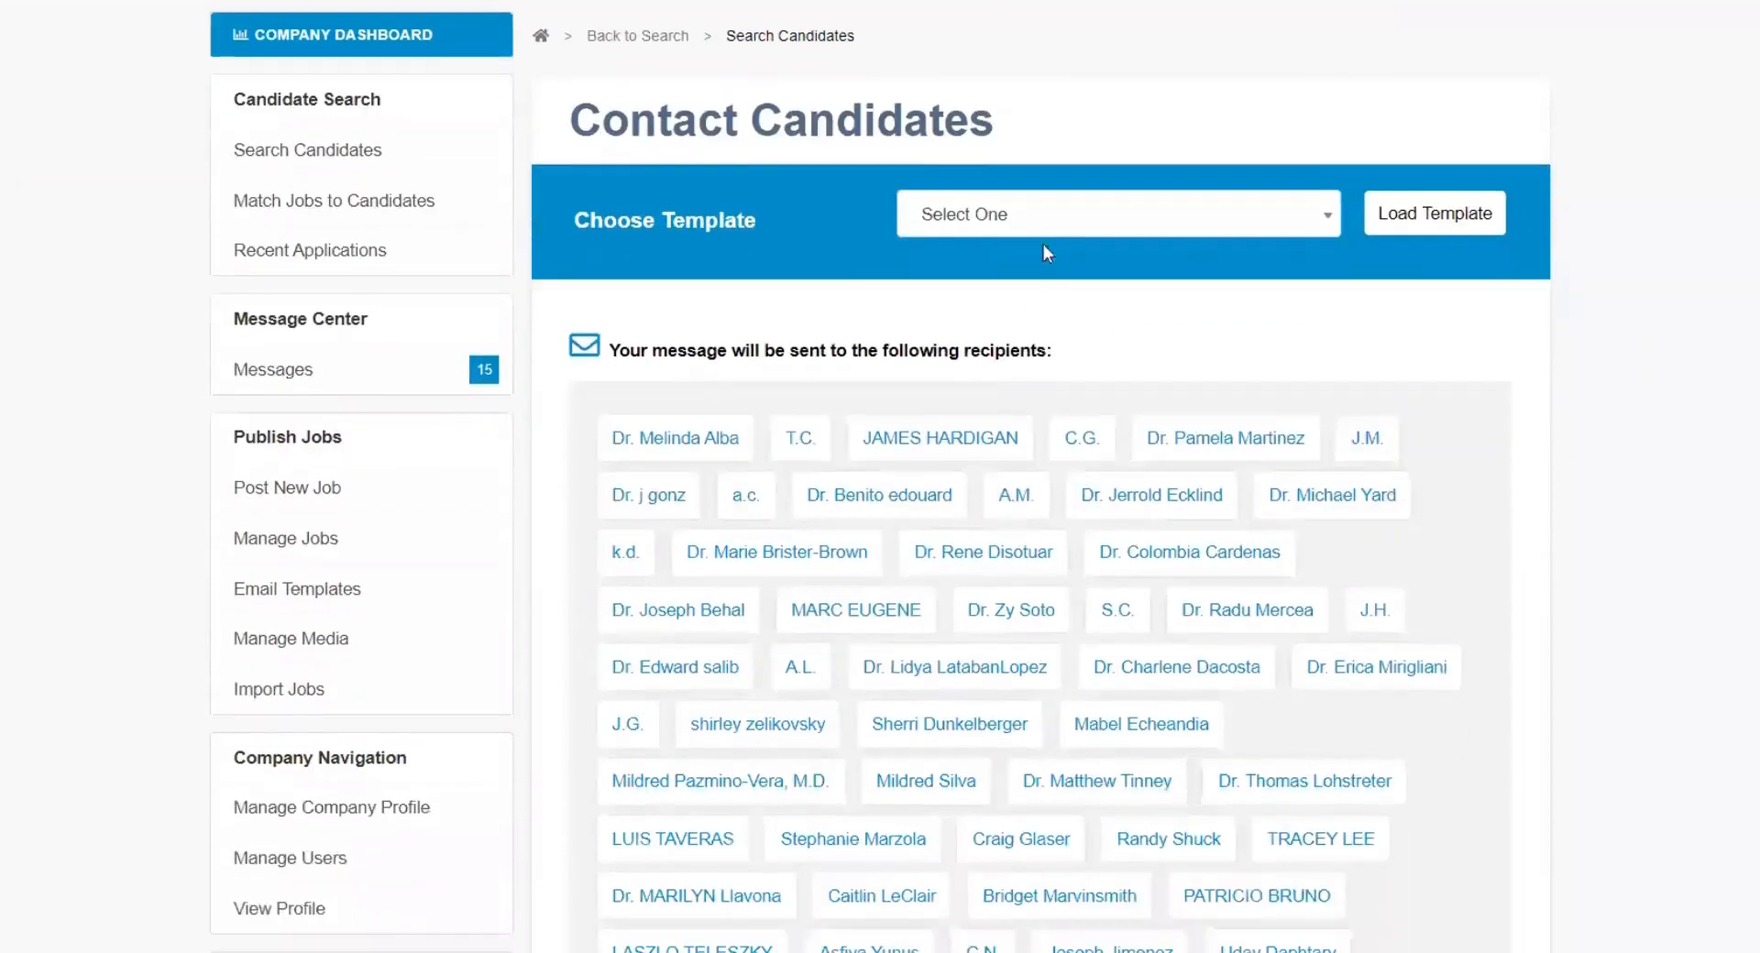
click(1050, 218)
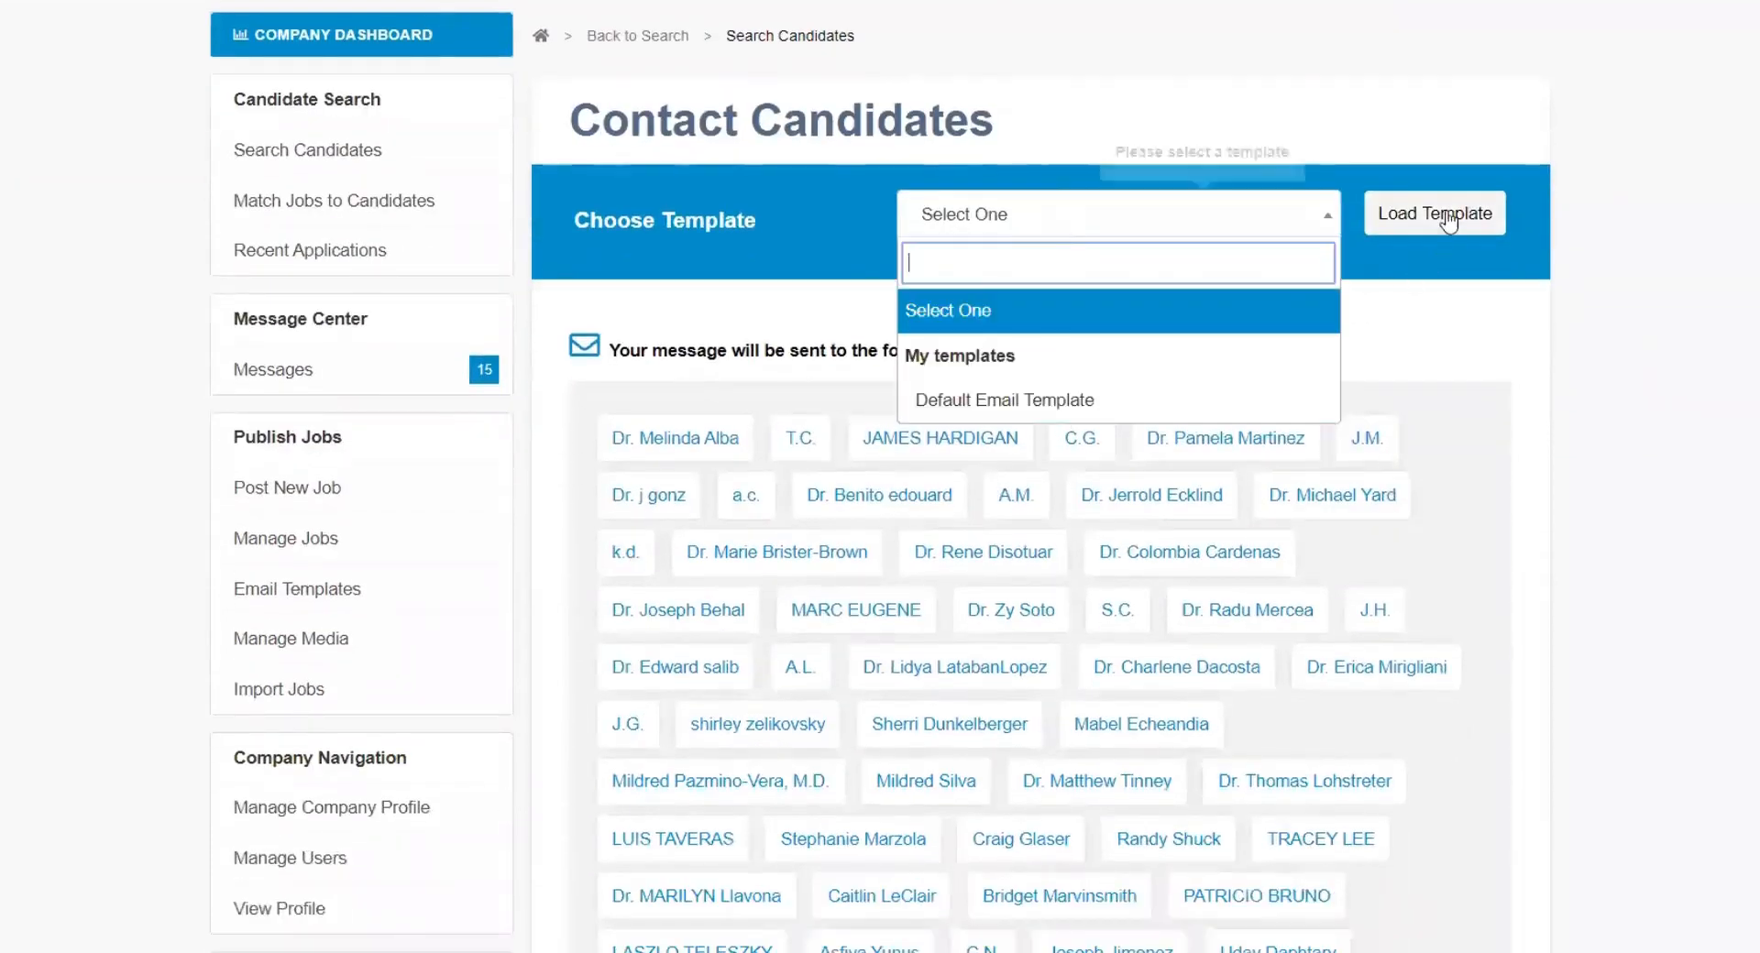
click(1529, 371)
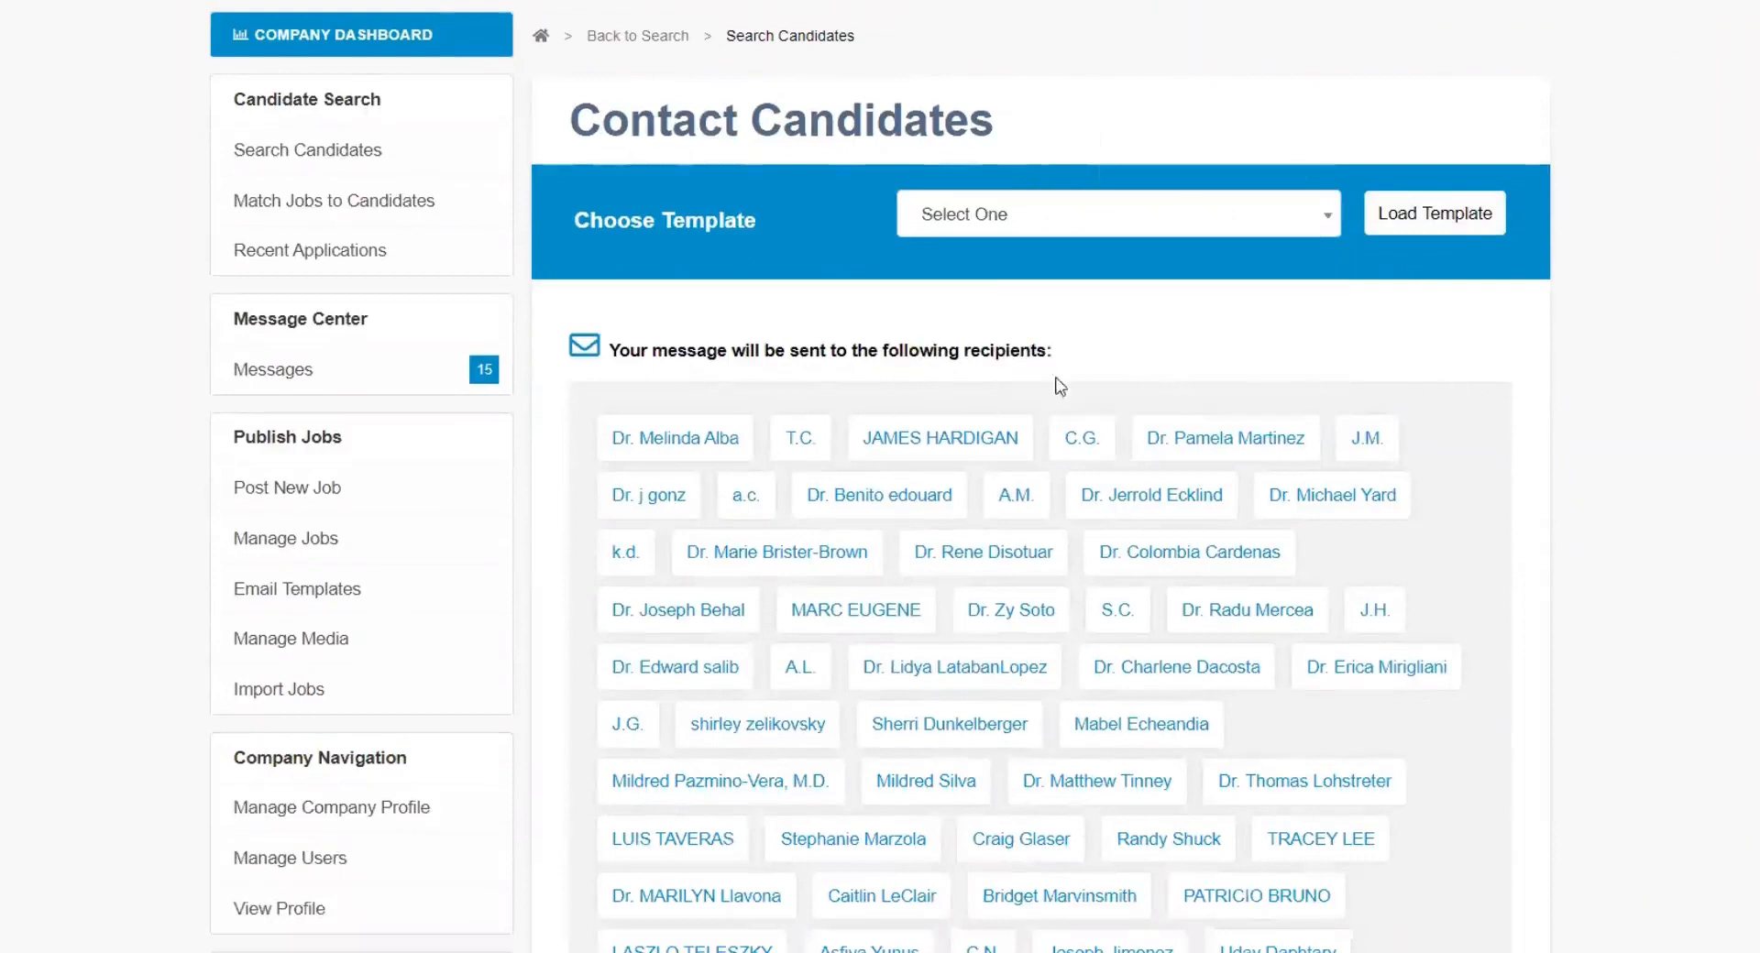
- Find jobs matching "family" and attach the Family Practice Tampa Test Job posting to the message
scroll(1479, 356, down, 7)
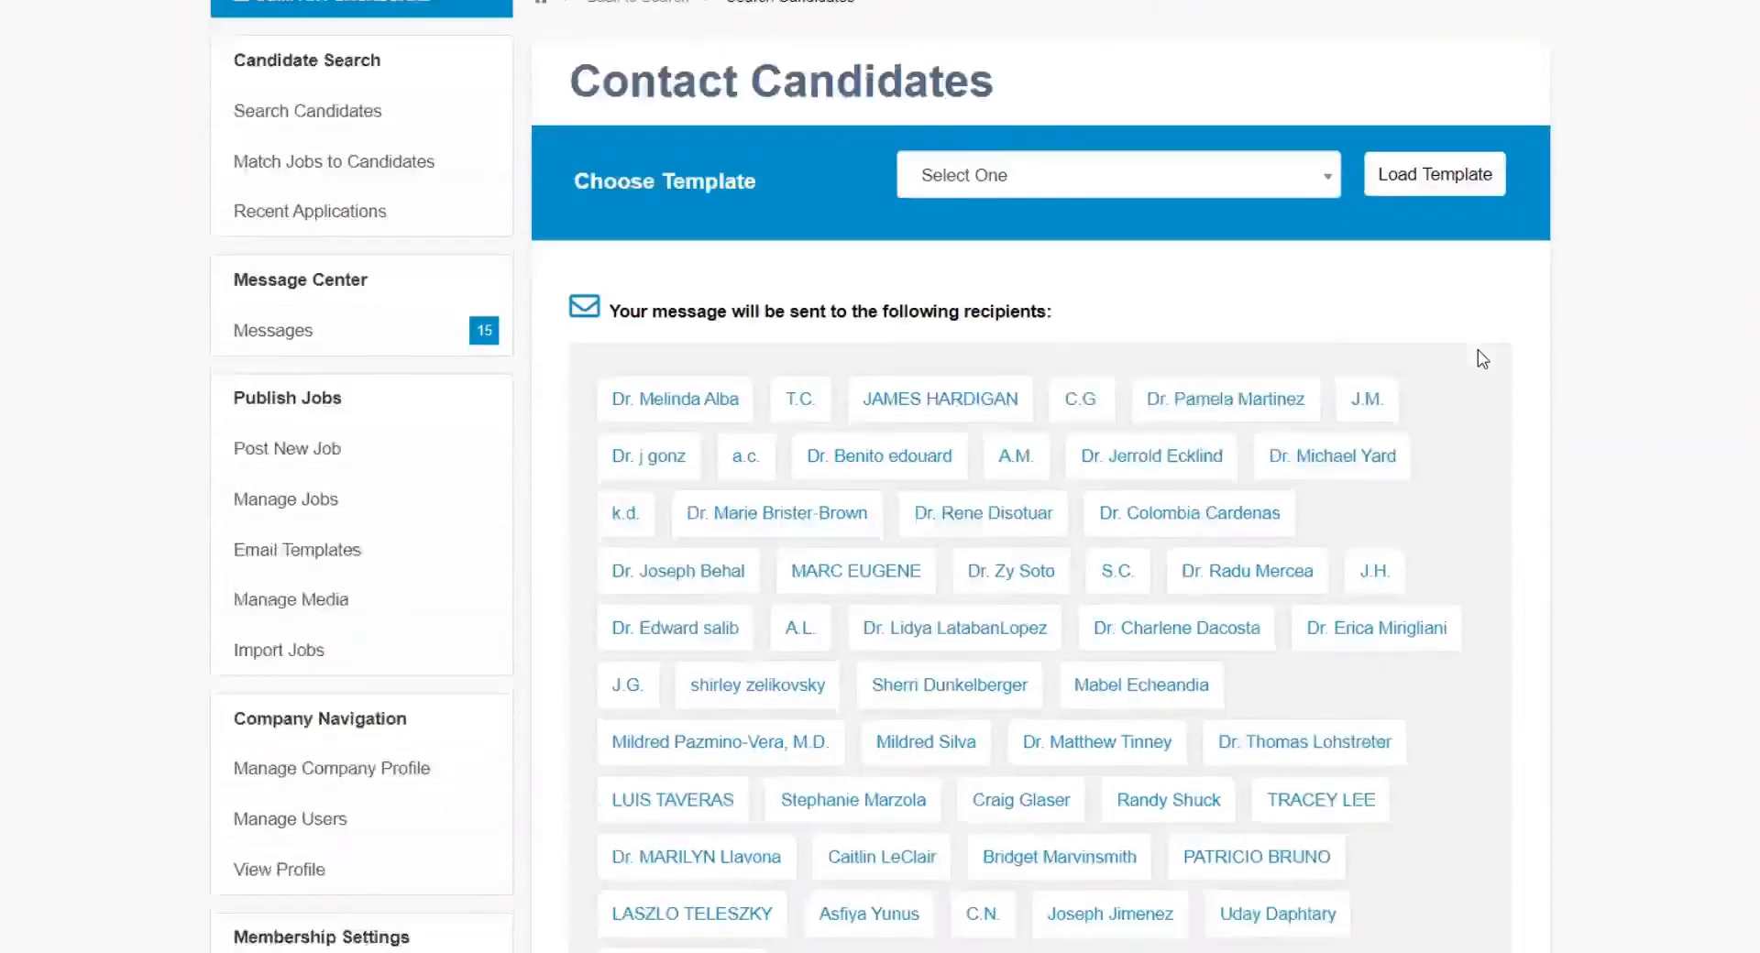
scroll(1478, 349, down, 1)
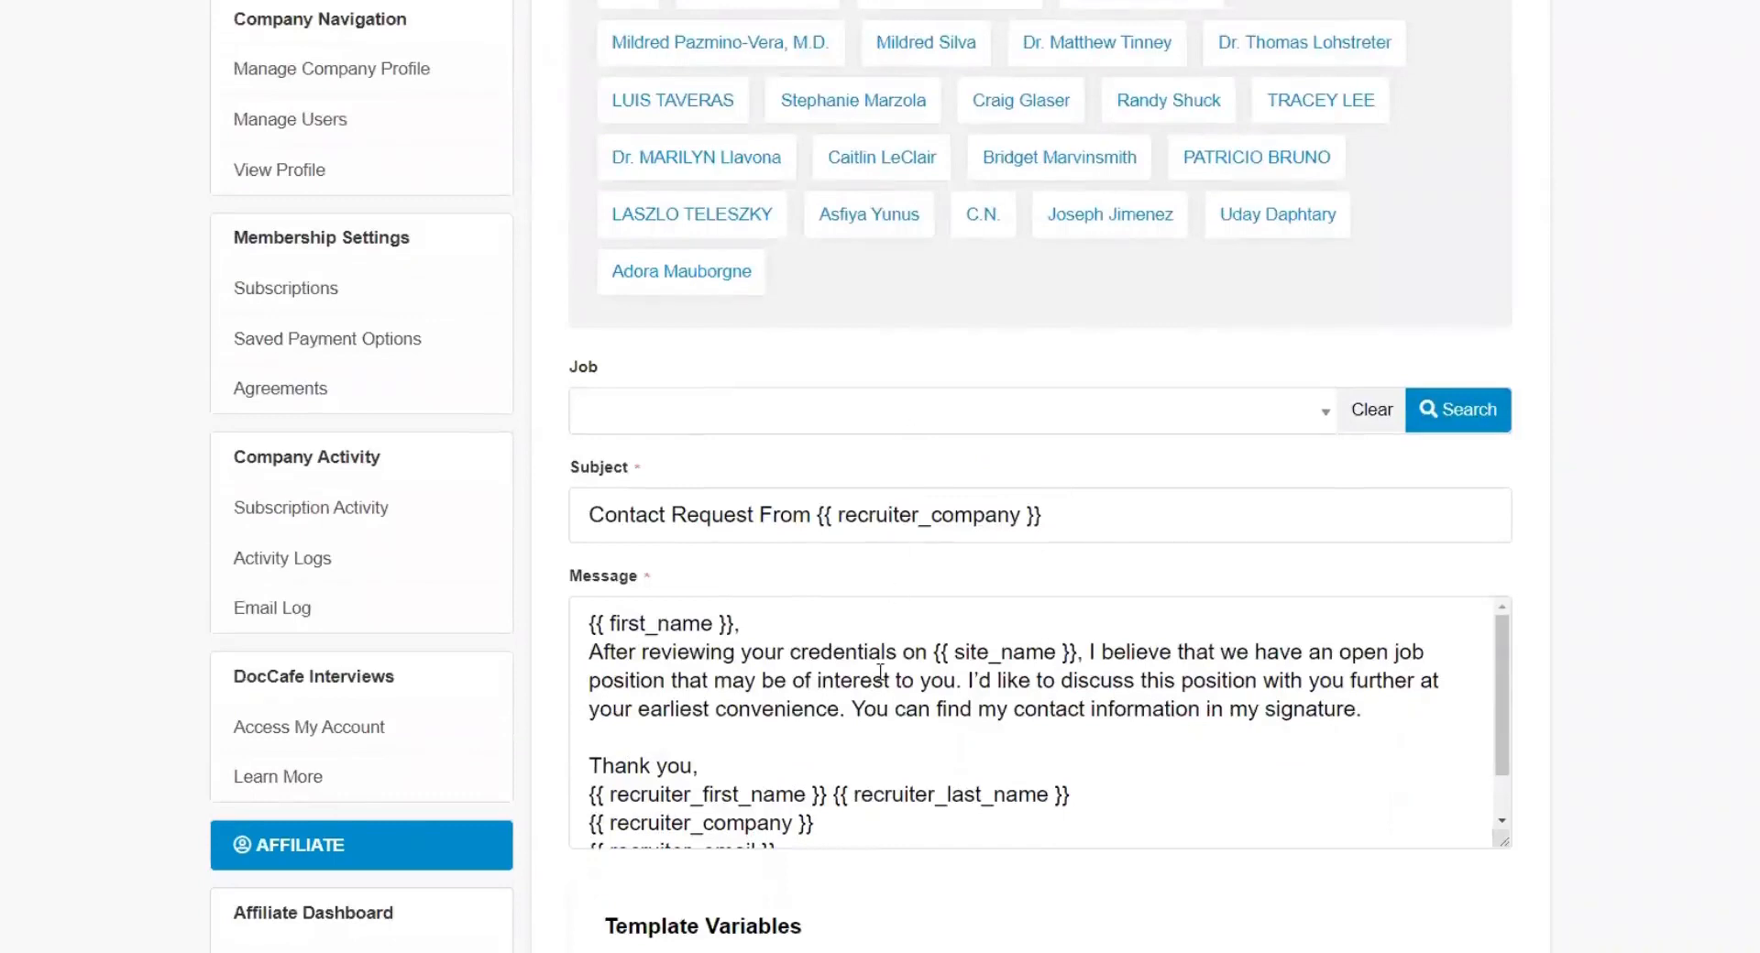
click(765, 413)
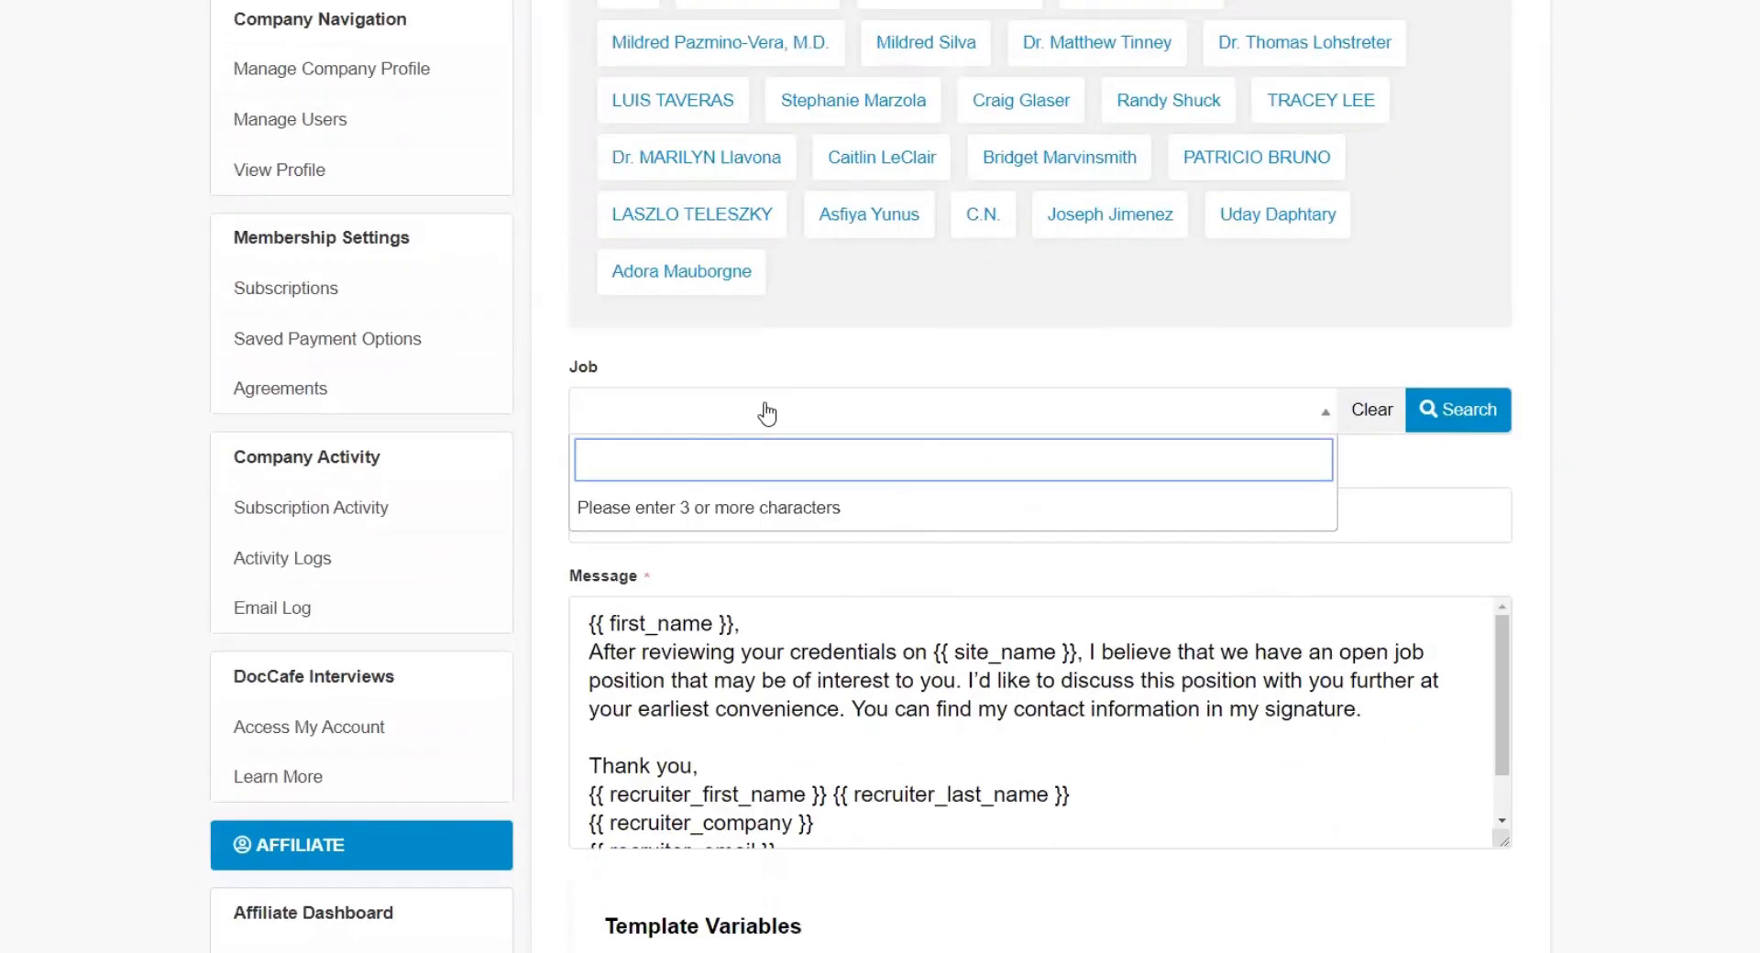
text(family)
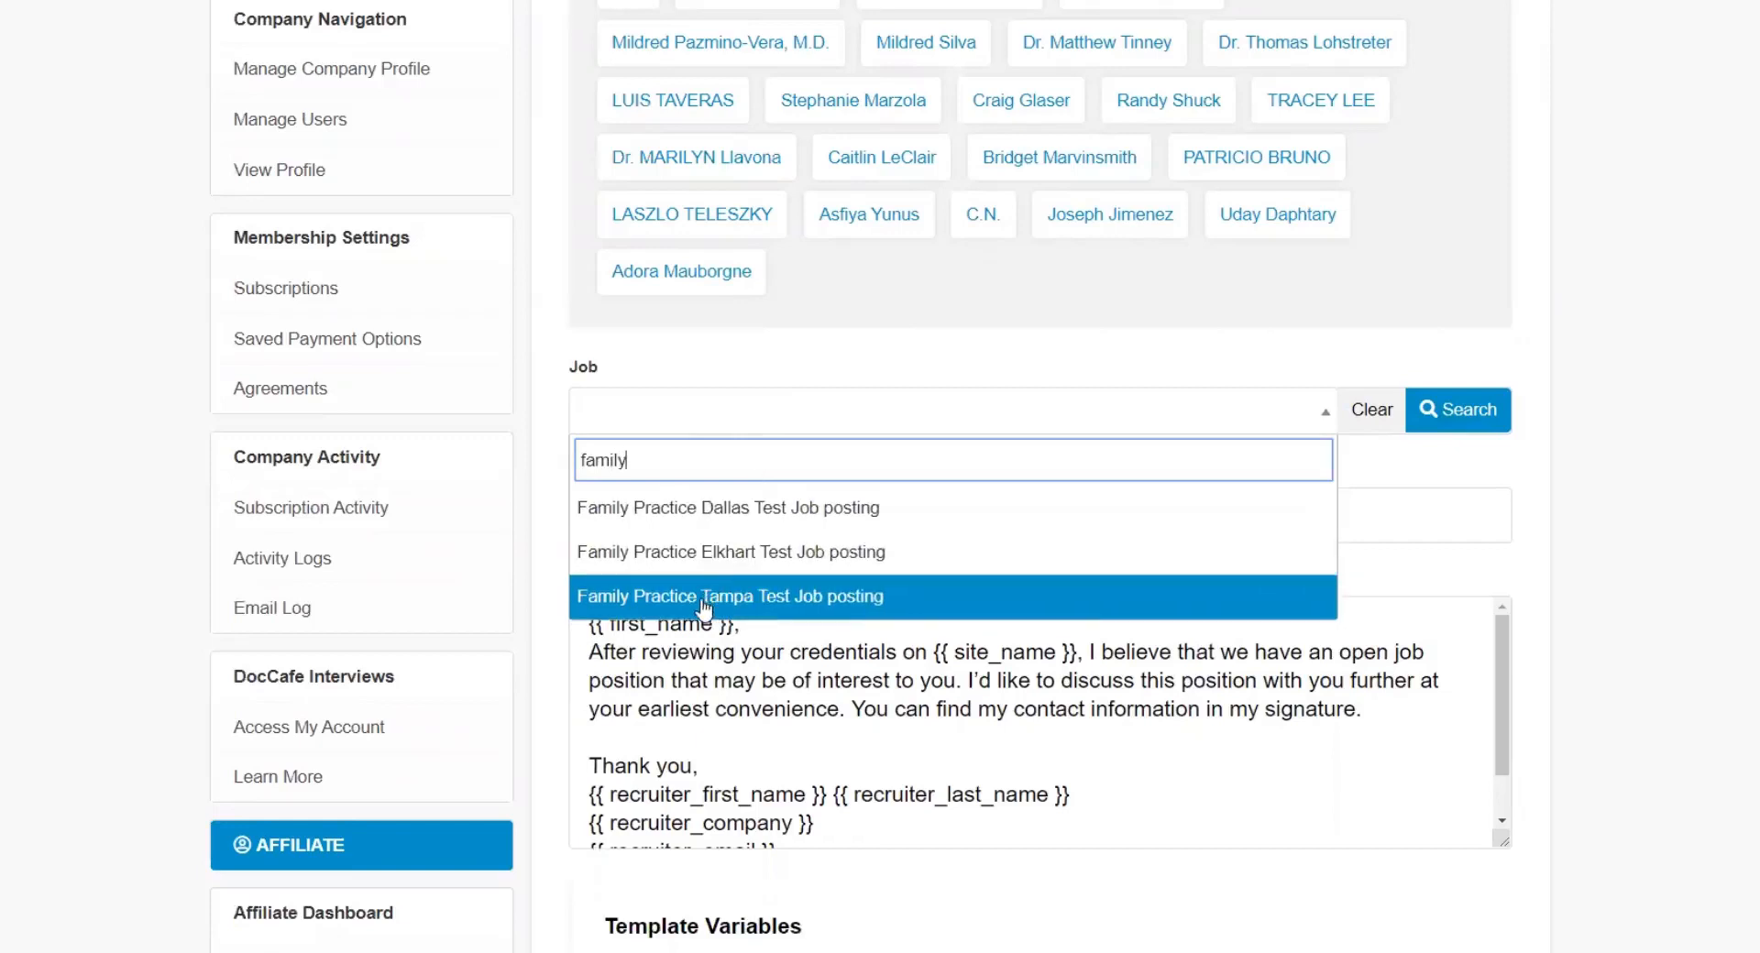
click(752, 597)
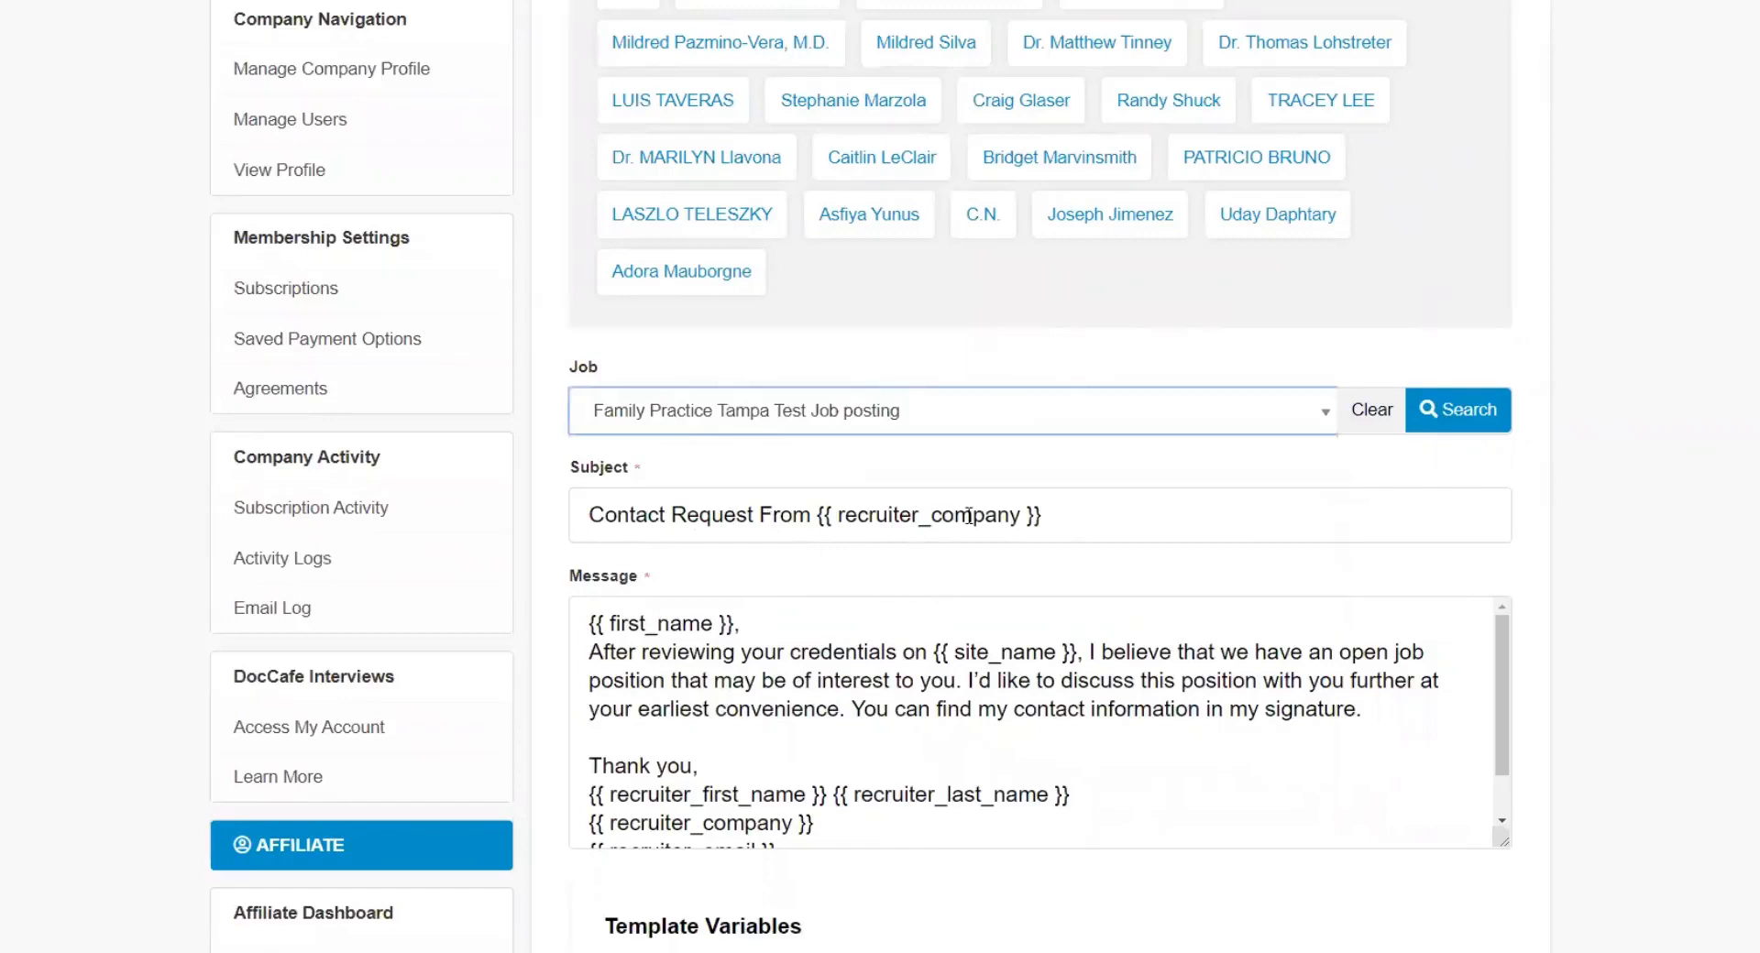
- Replace the message subject with "Family practice physician needed in Florida"
drag(1044, 515, 573, 515)
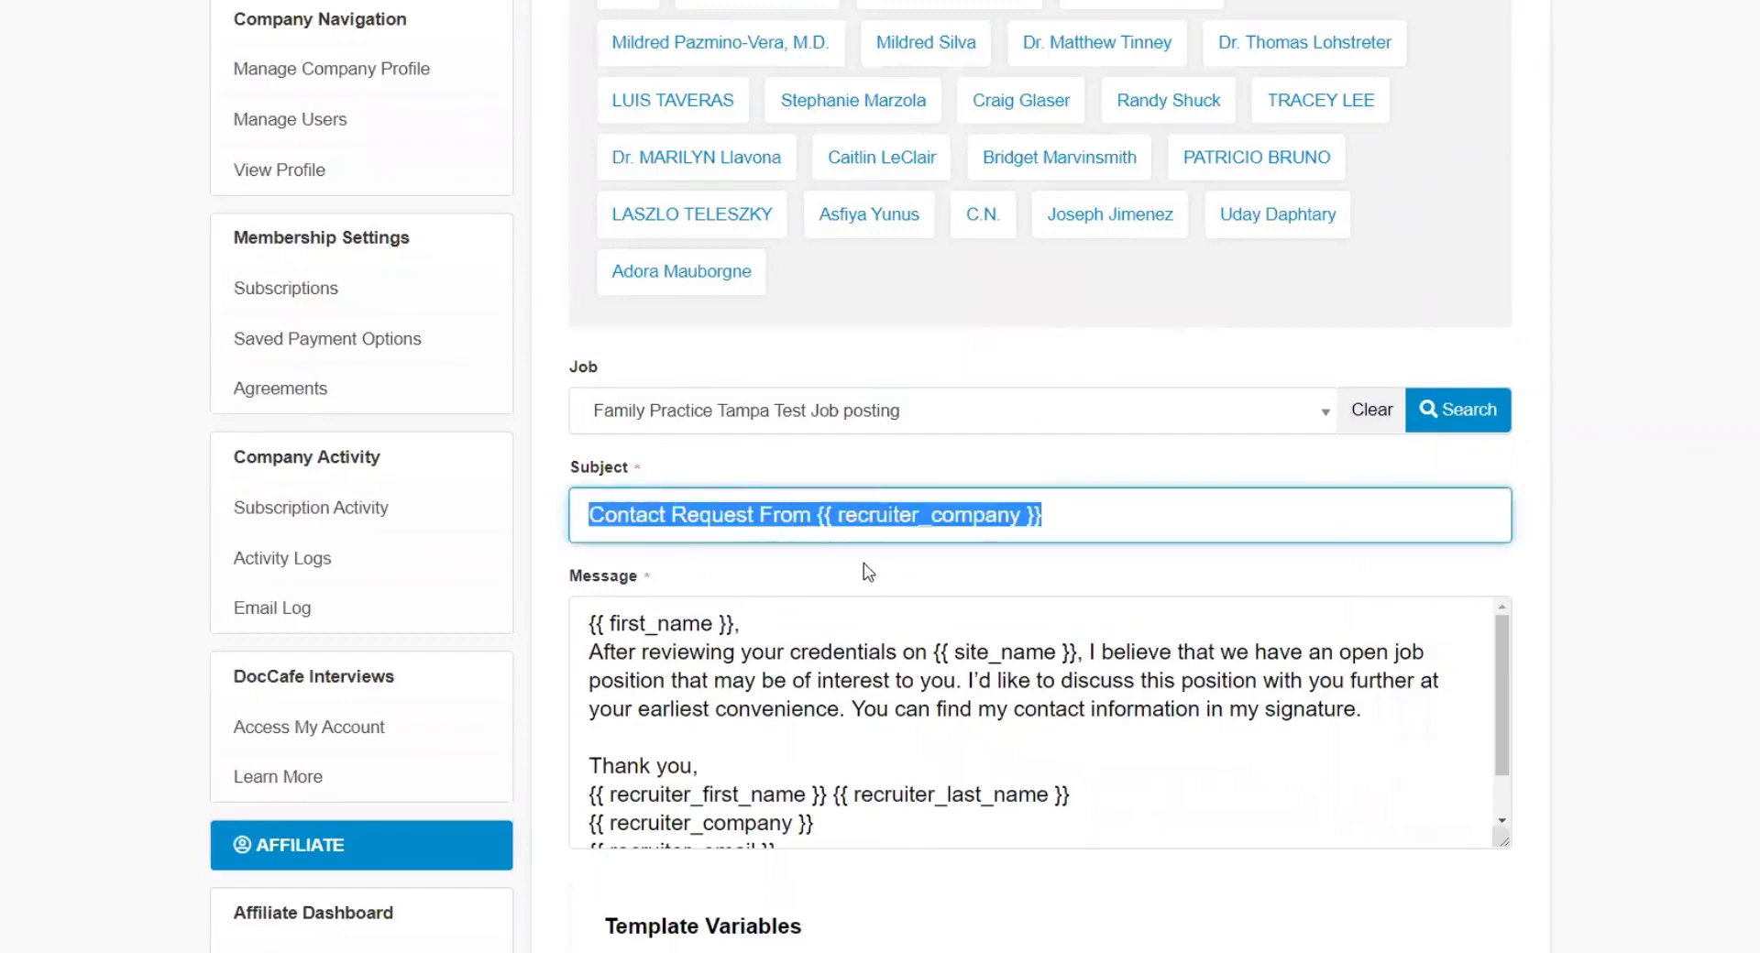
key(BackSpace)
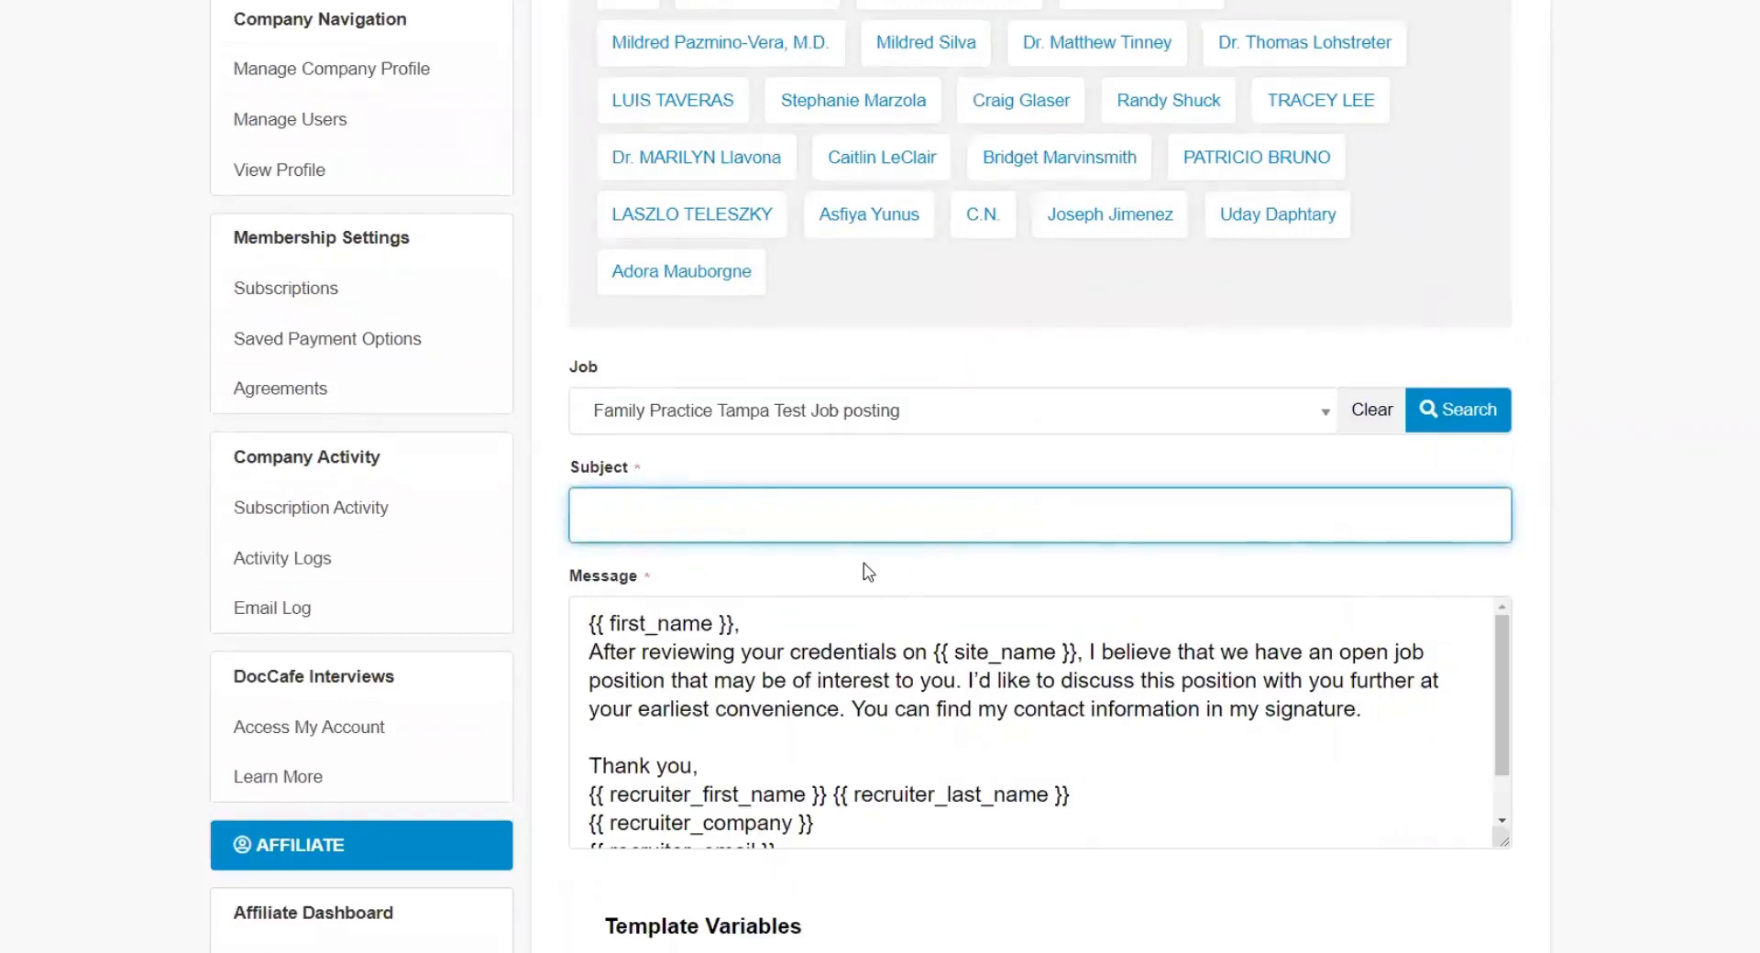
text(FAm)
key(BackSpace)
key(BackSpace)
text(a)
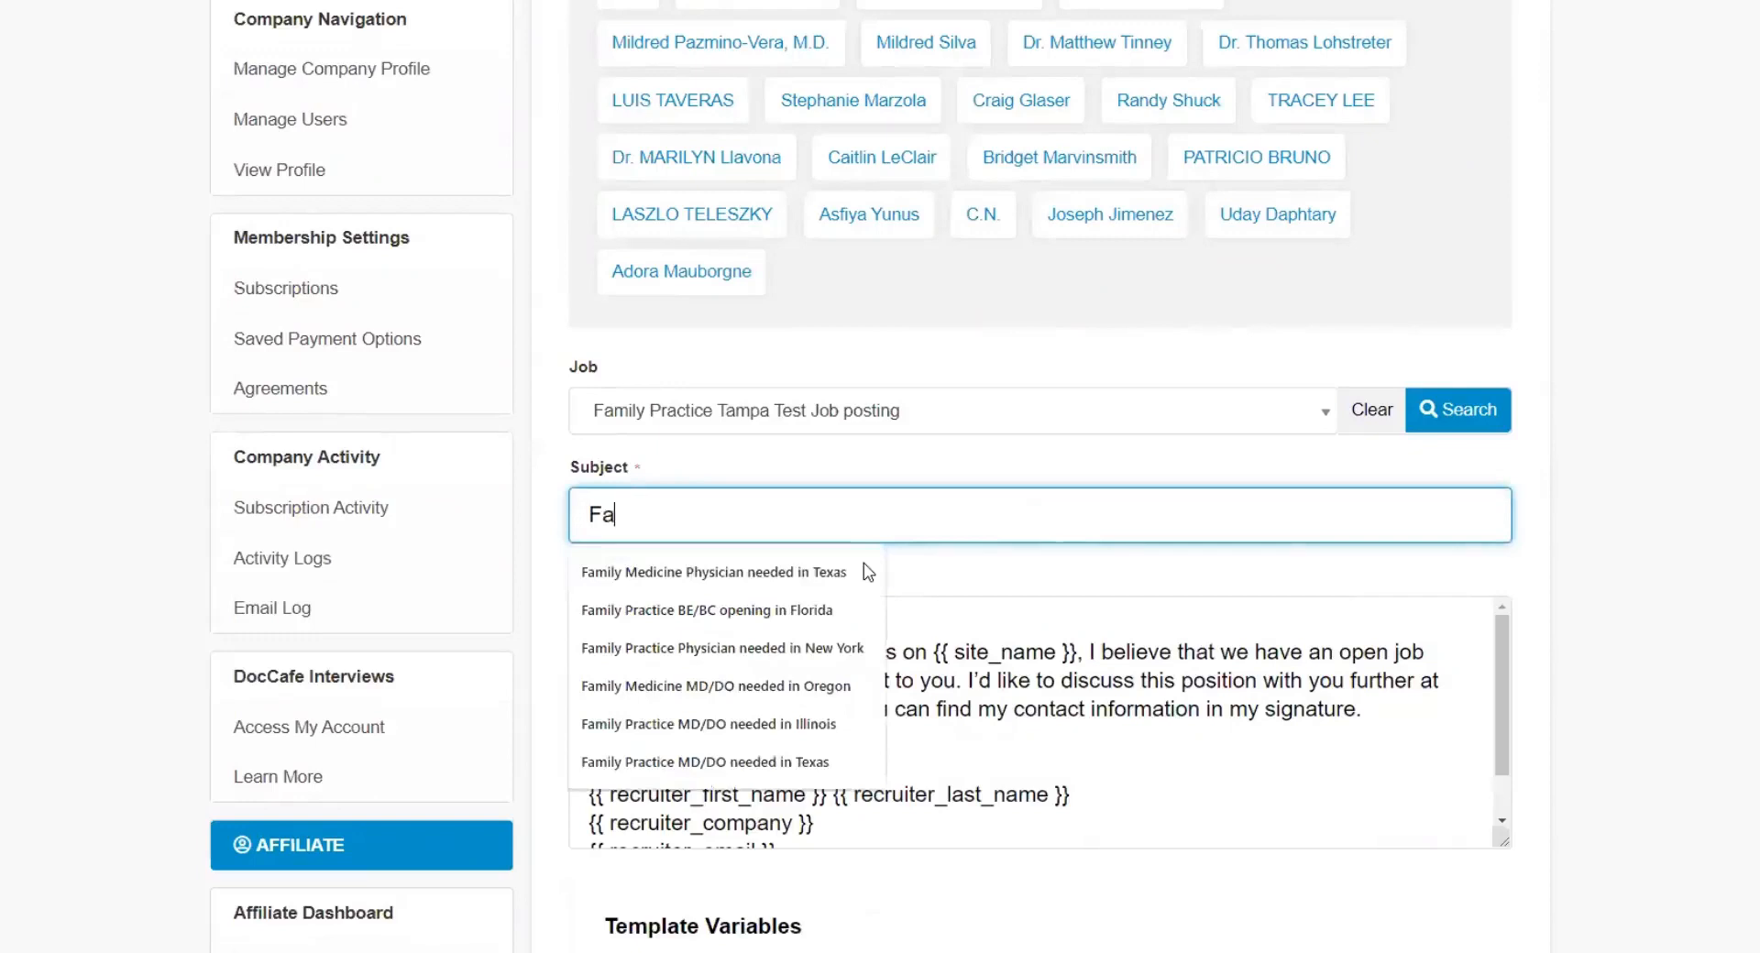
text(mily practice)
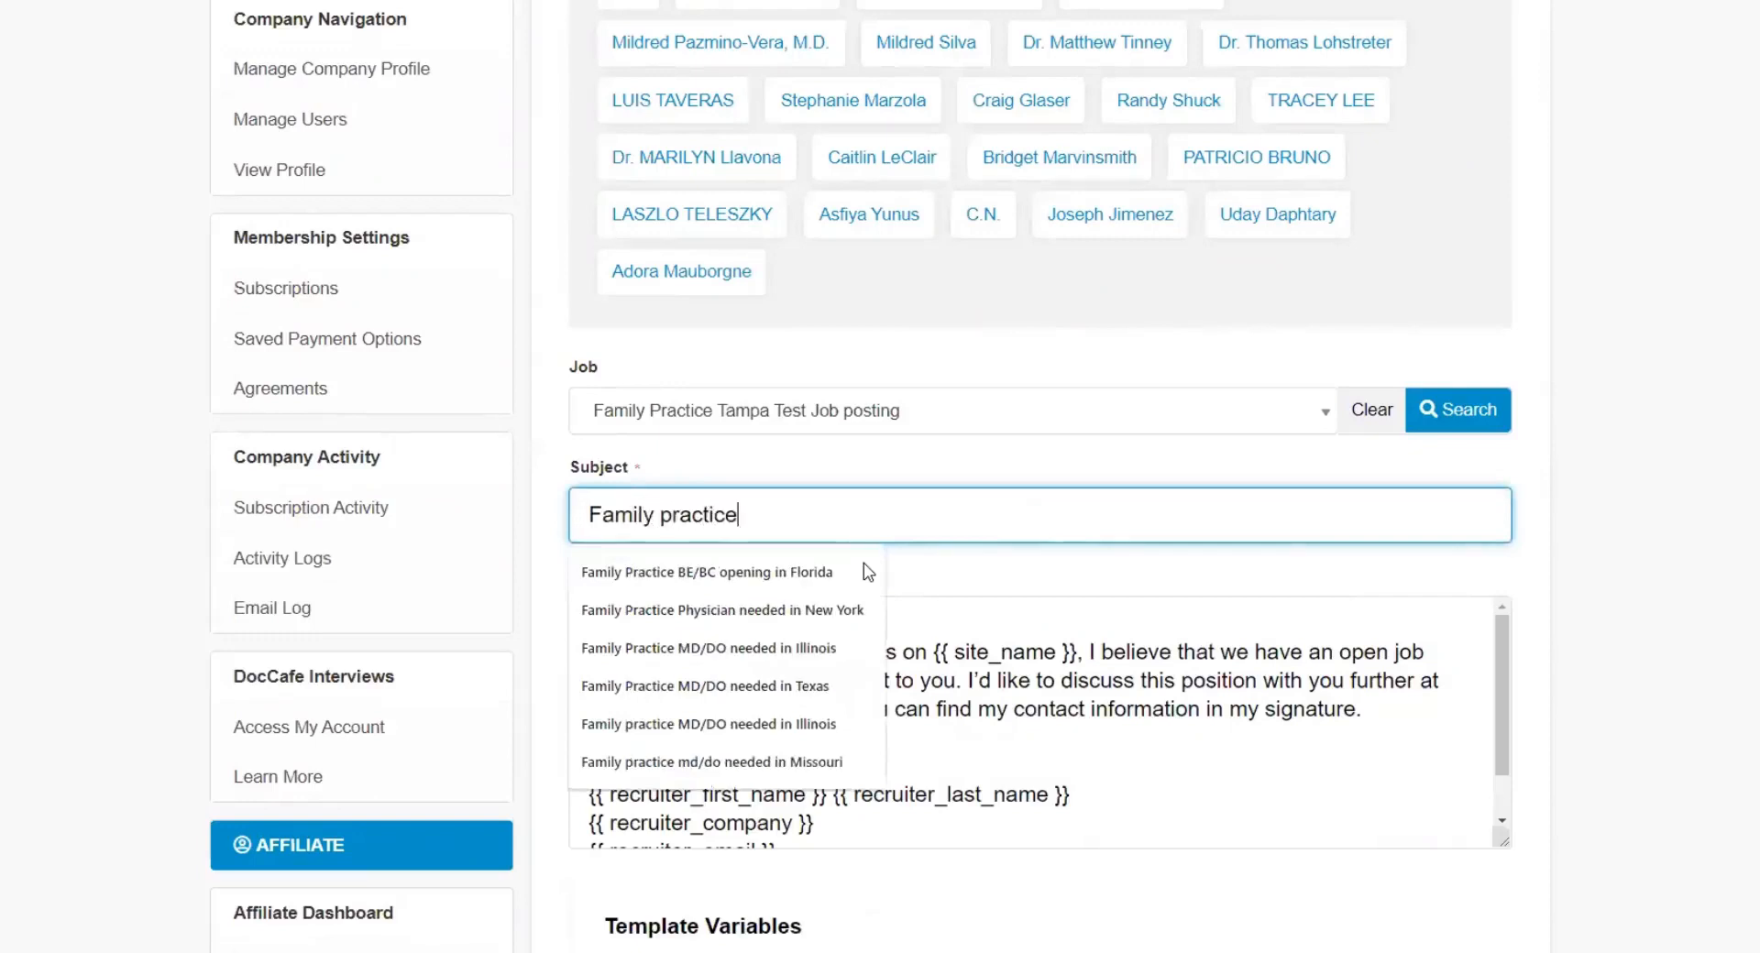
text( physici)
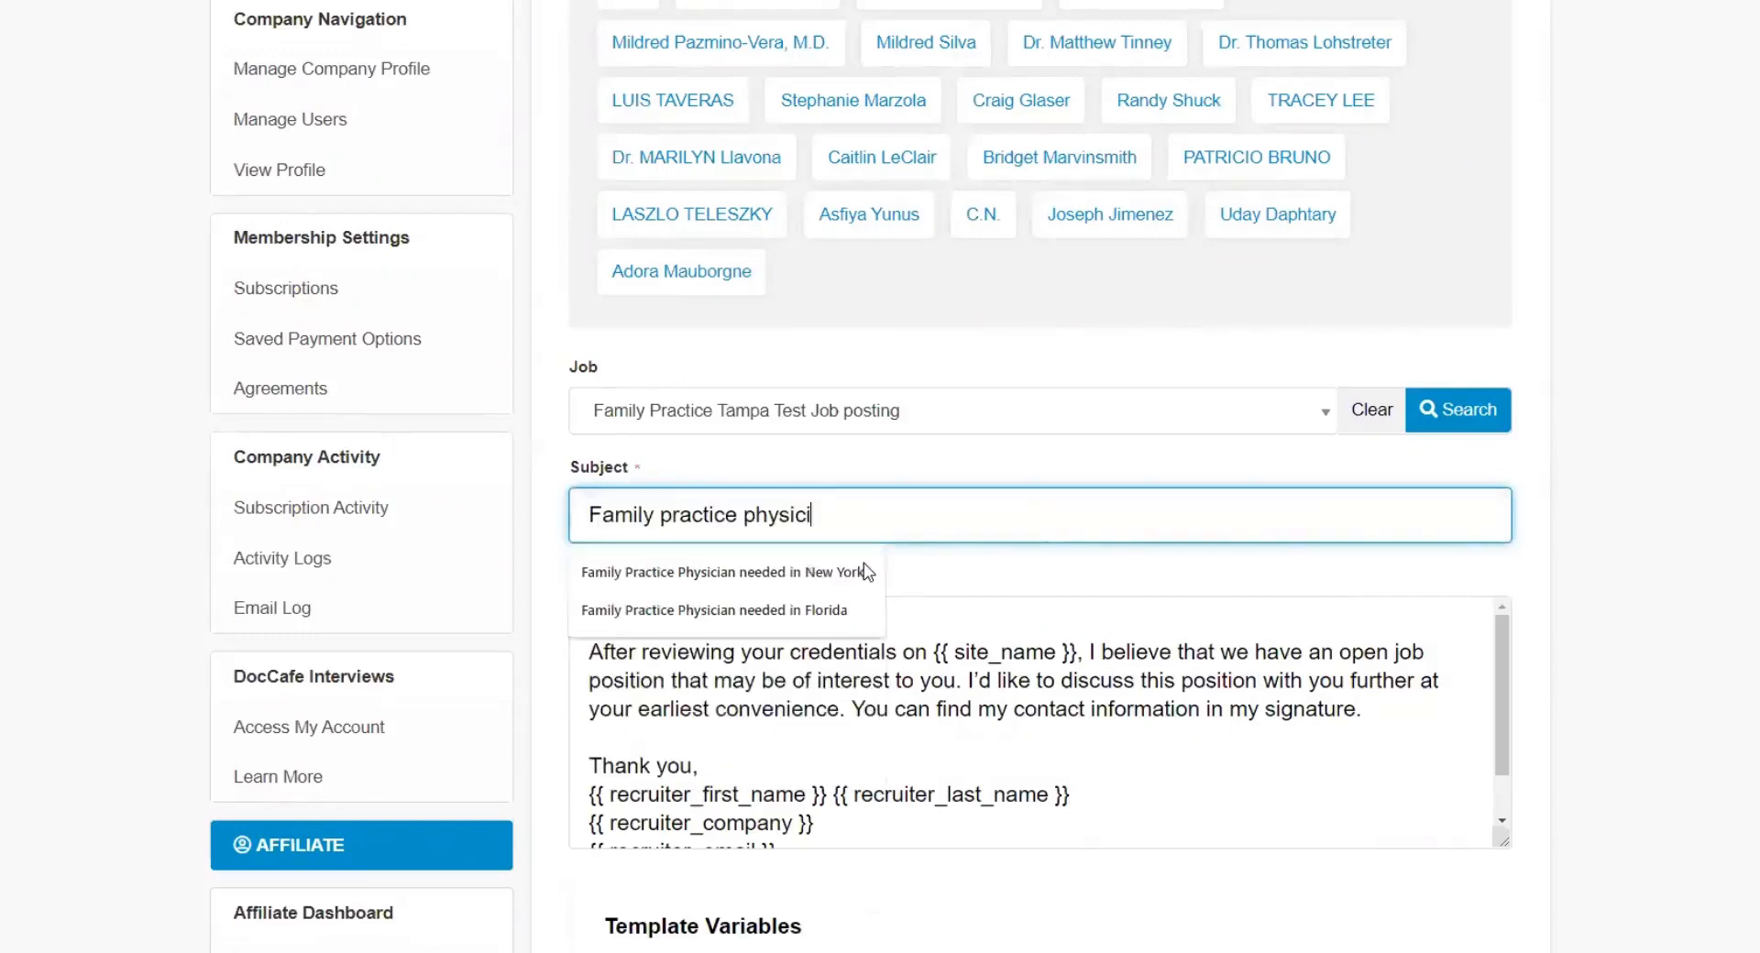
text(an needed in Florida)
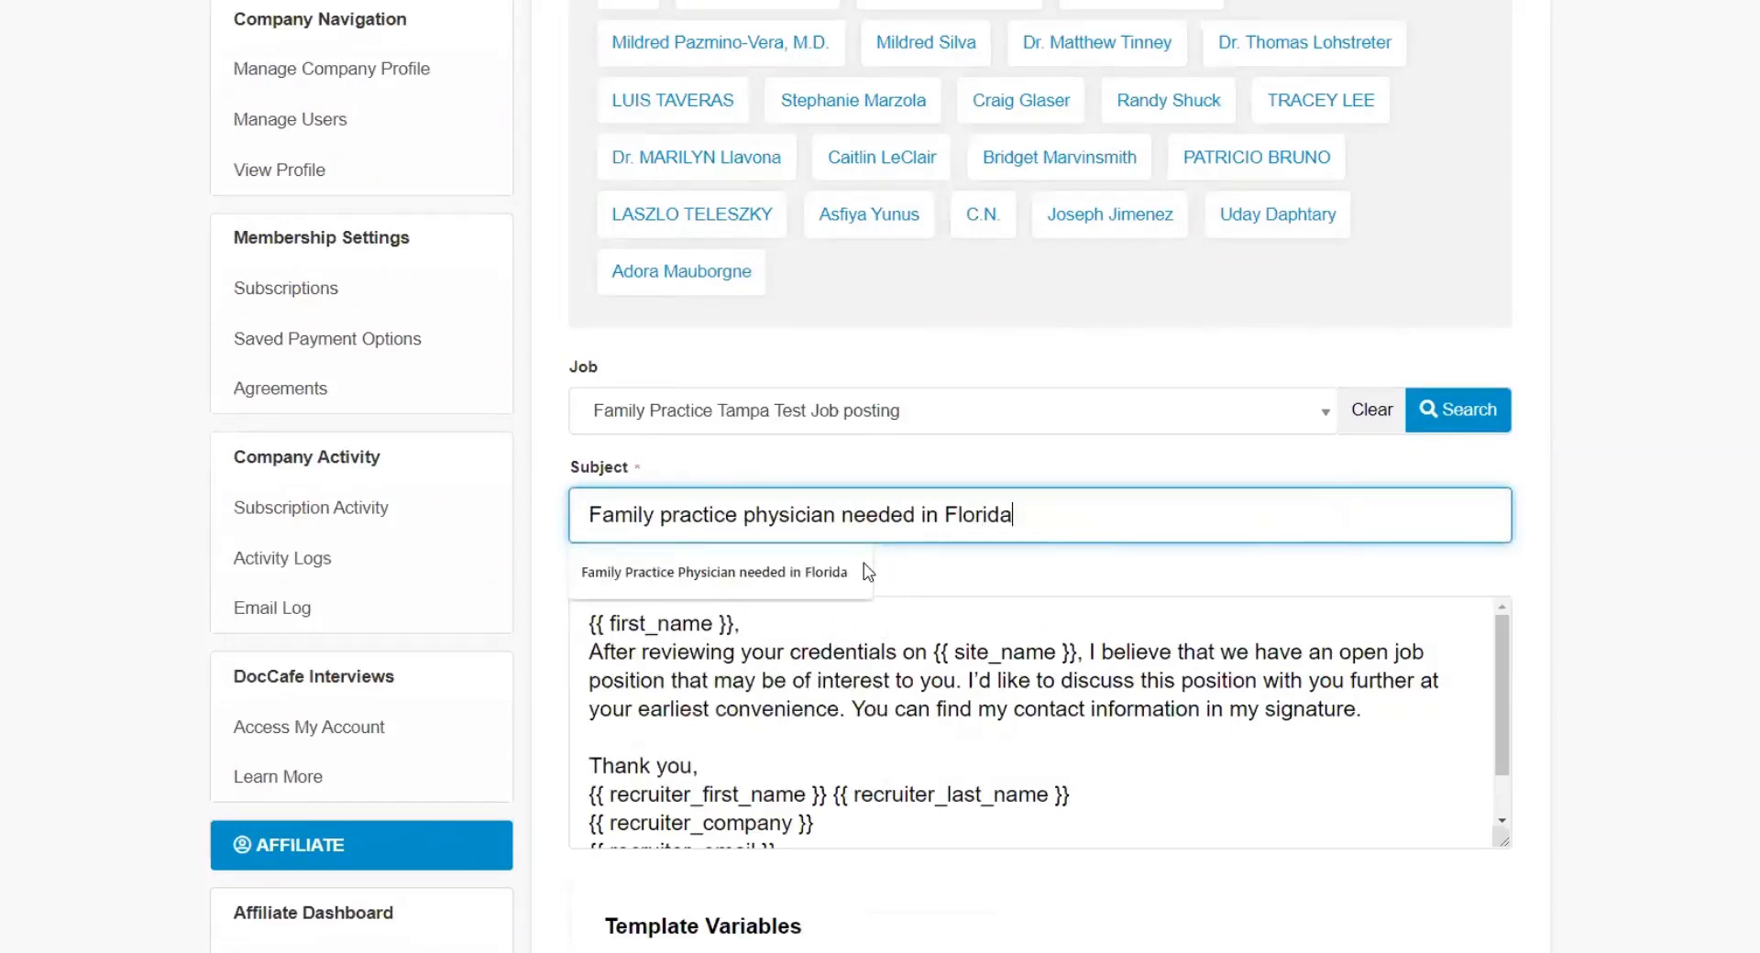
click(1098, 586)
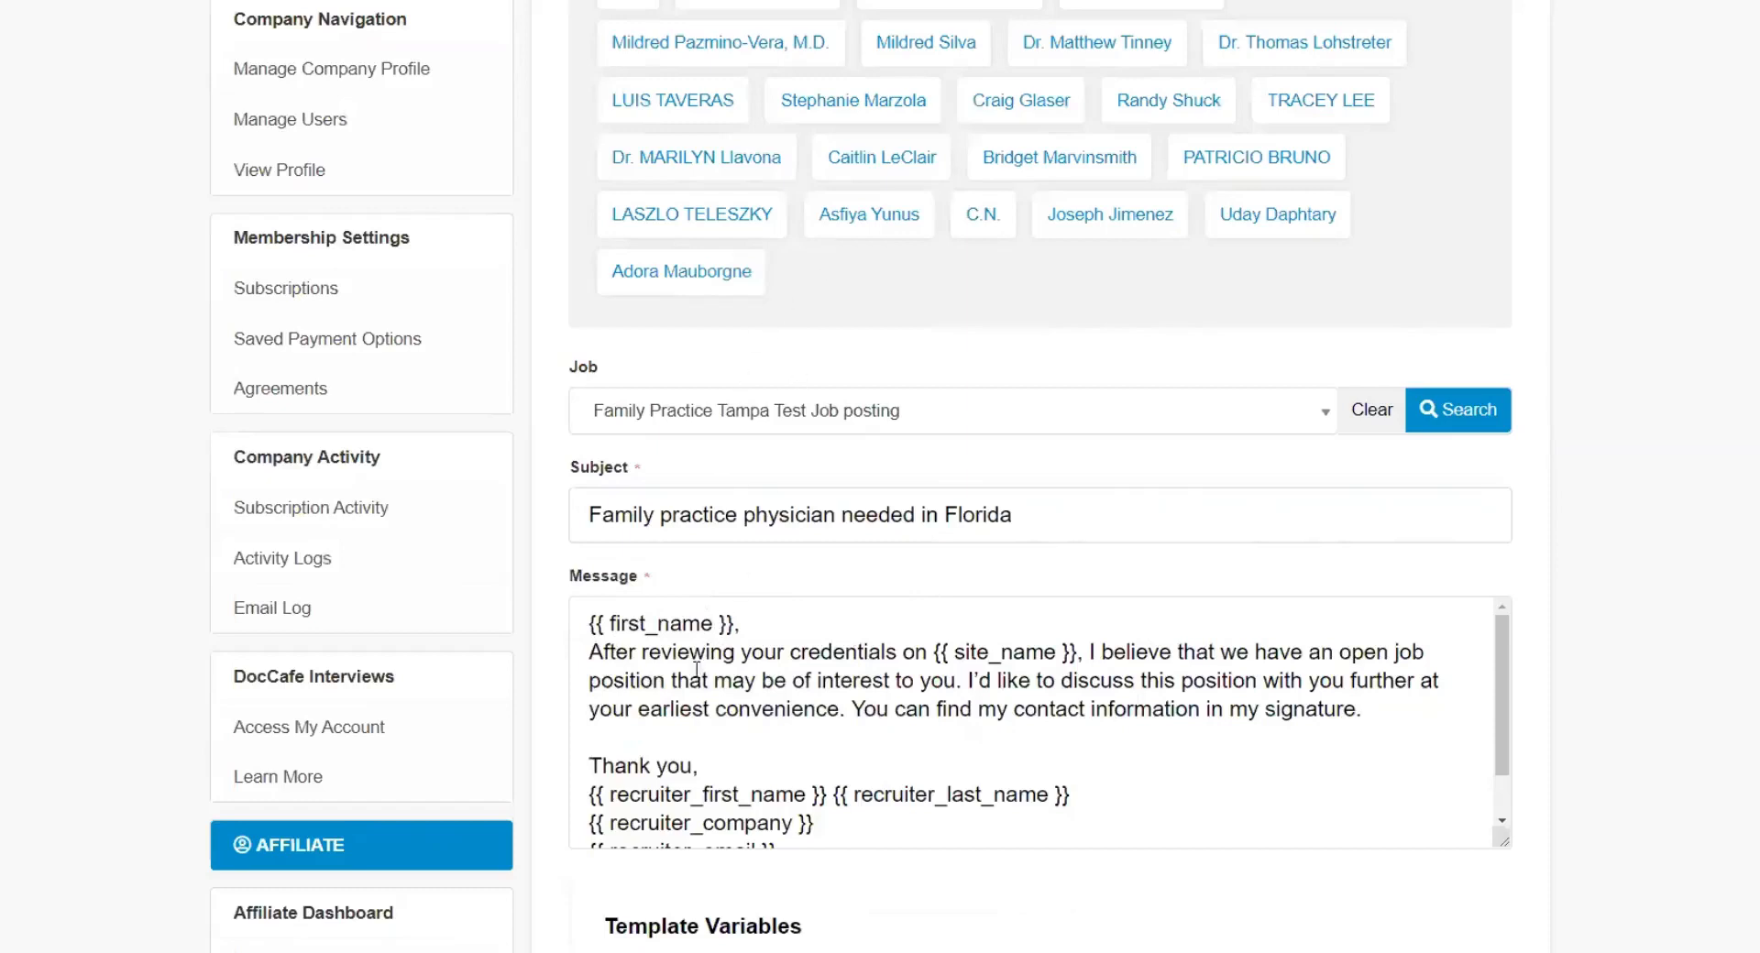
- Insert a blank line after the greeting in the message body and select the {{ first_name }} variable
click(848, 615)
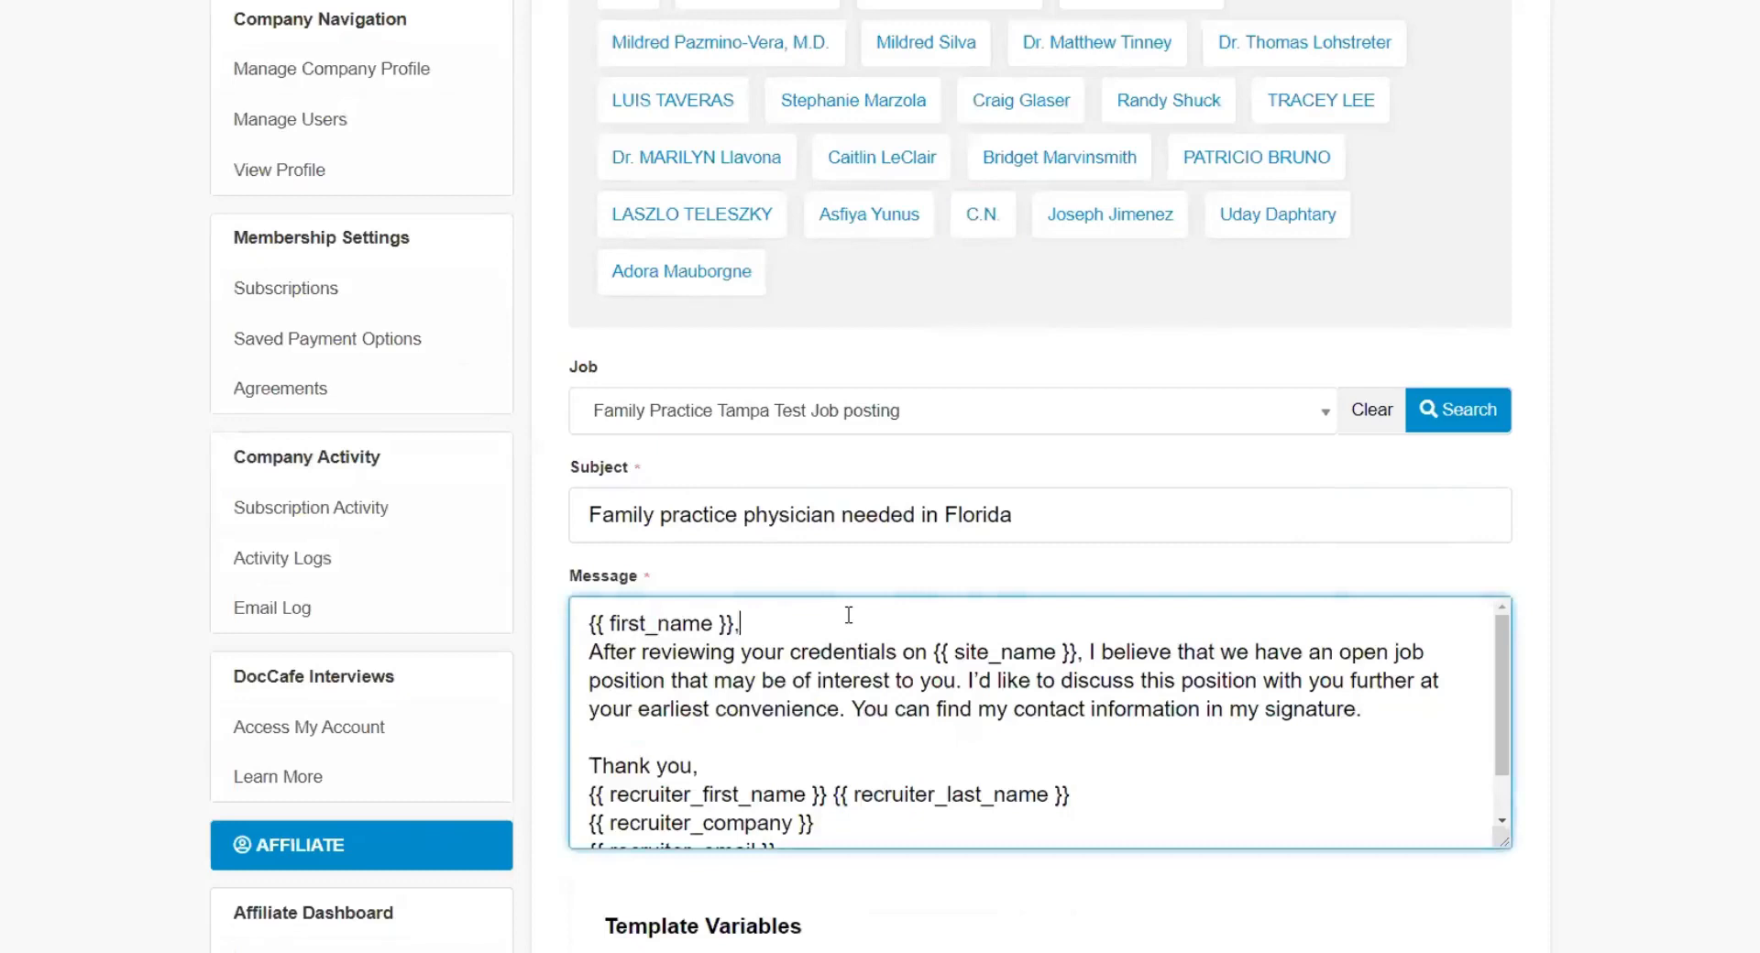
key(Return)
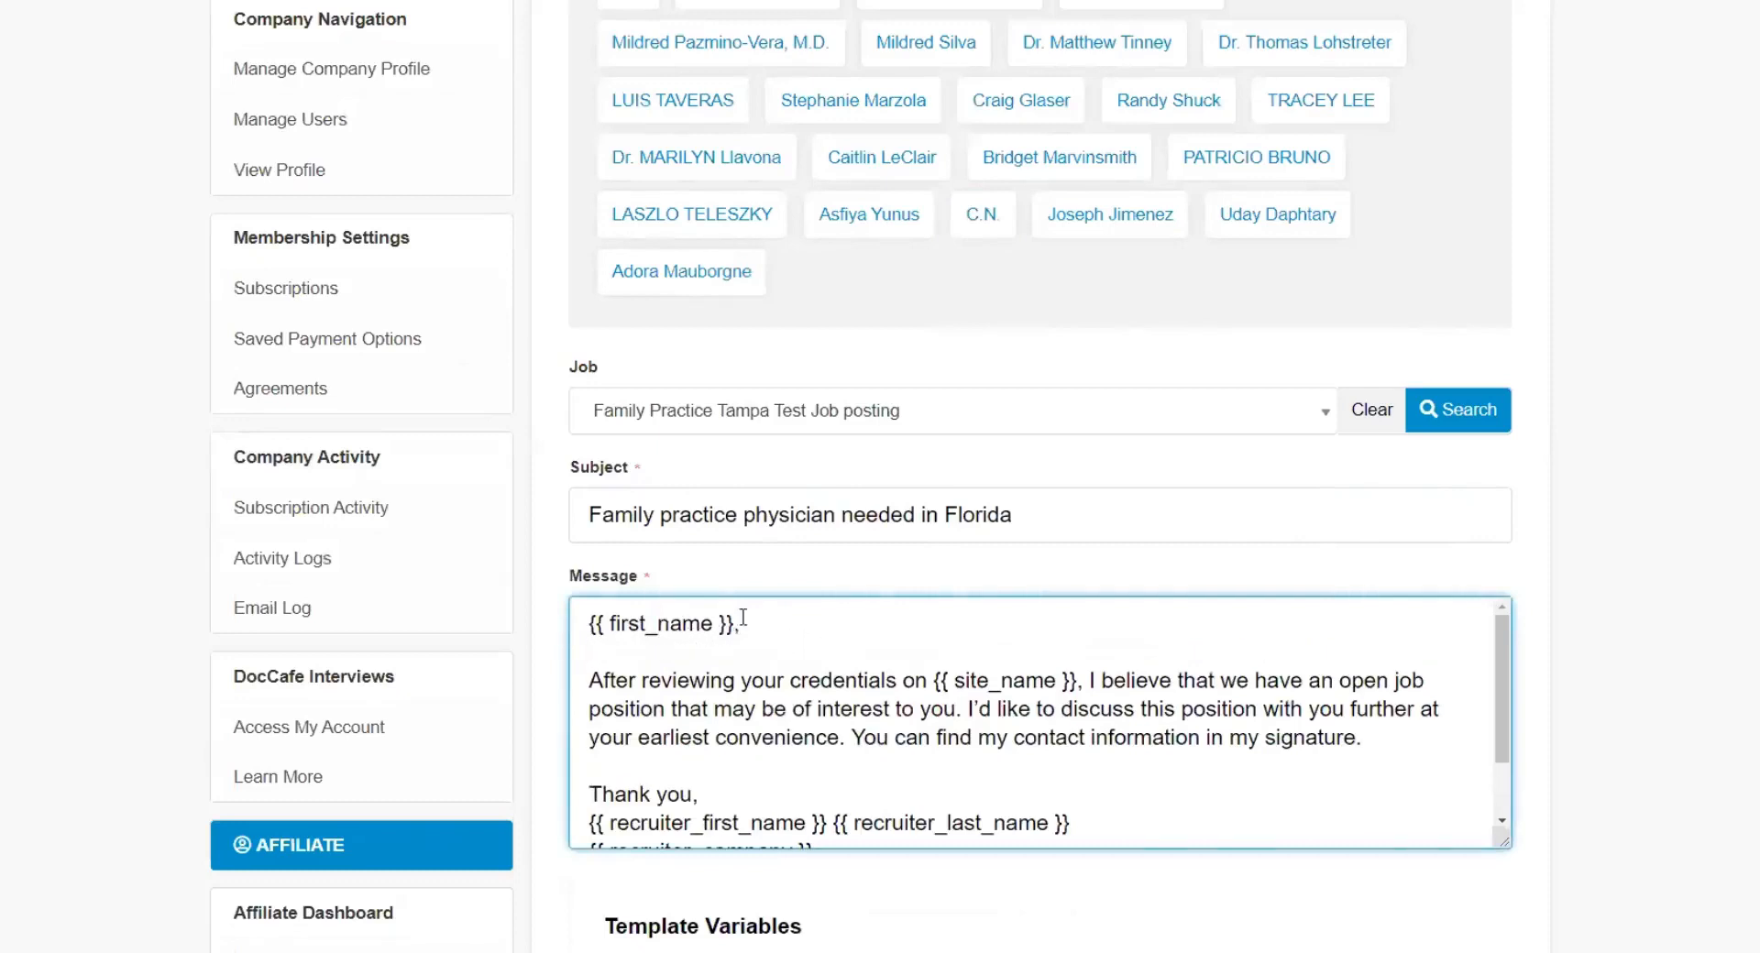
drag(734, 623, 587, 625)
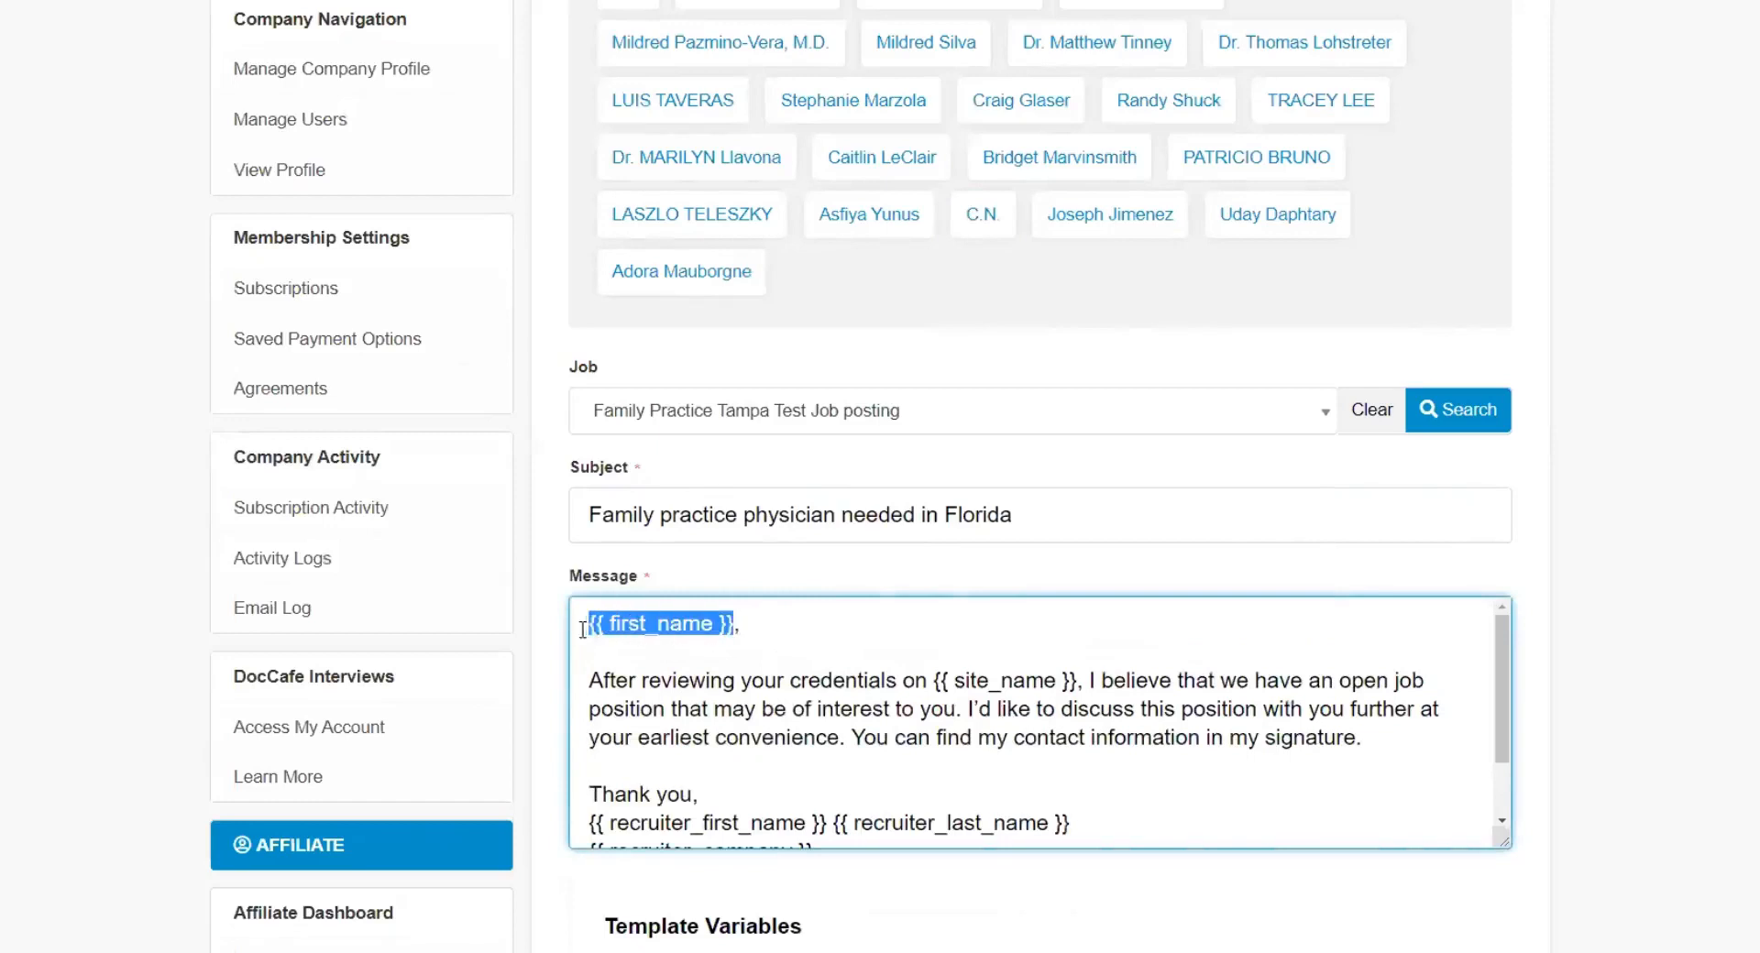
- Replace the message's opening variable so the greeting reads "Dear Dr. {{ last_name }},", using the template variable for the candidate's last name
key(BackSpace)
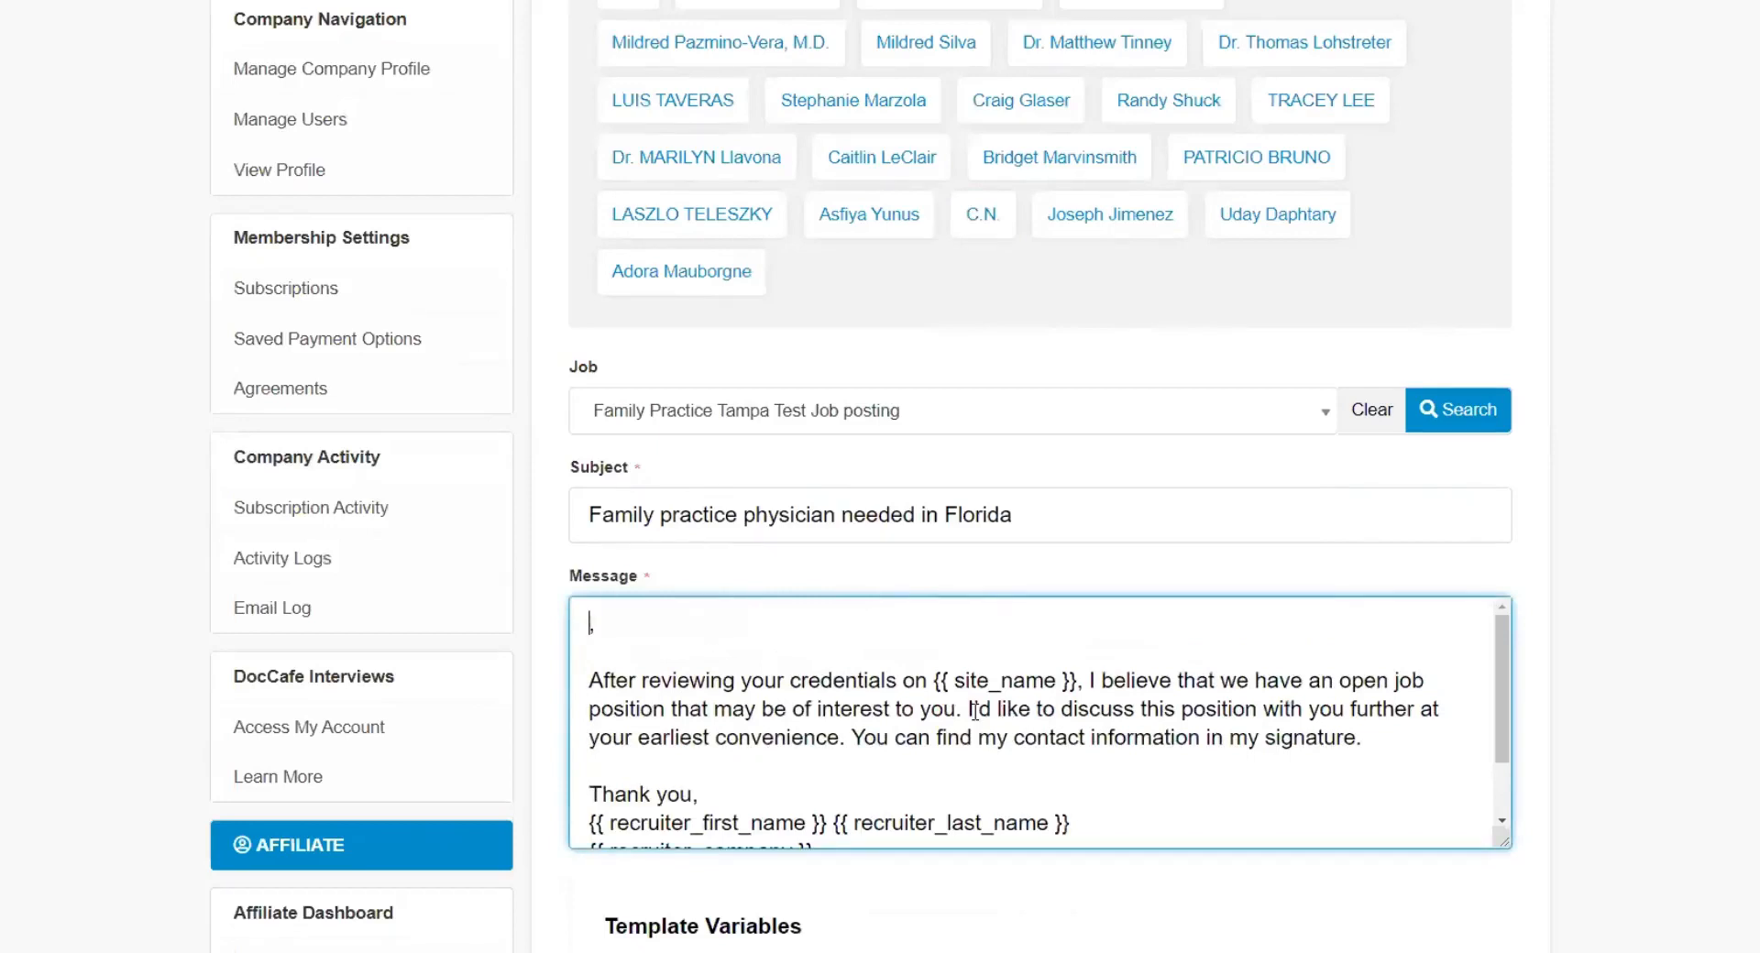
text(Dear Dr.)
scroll(1559, 657, down, 5)
click(716, 597)
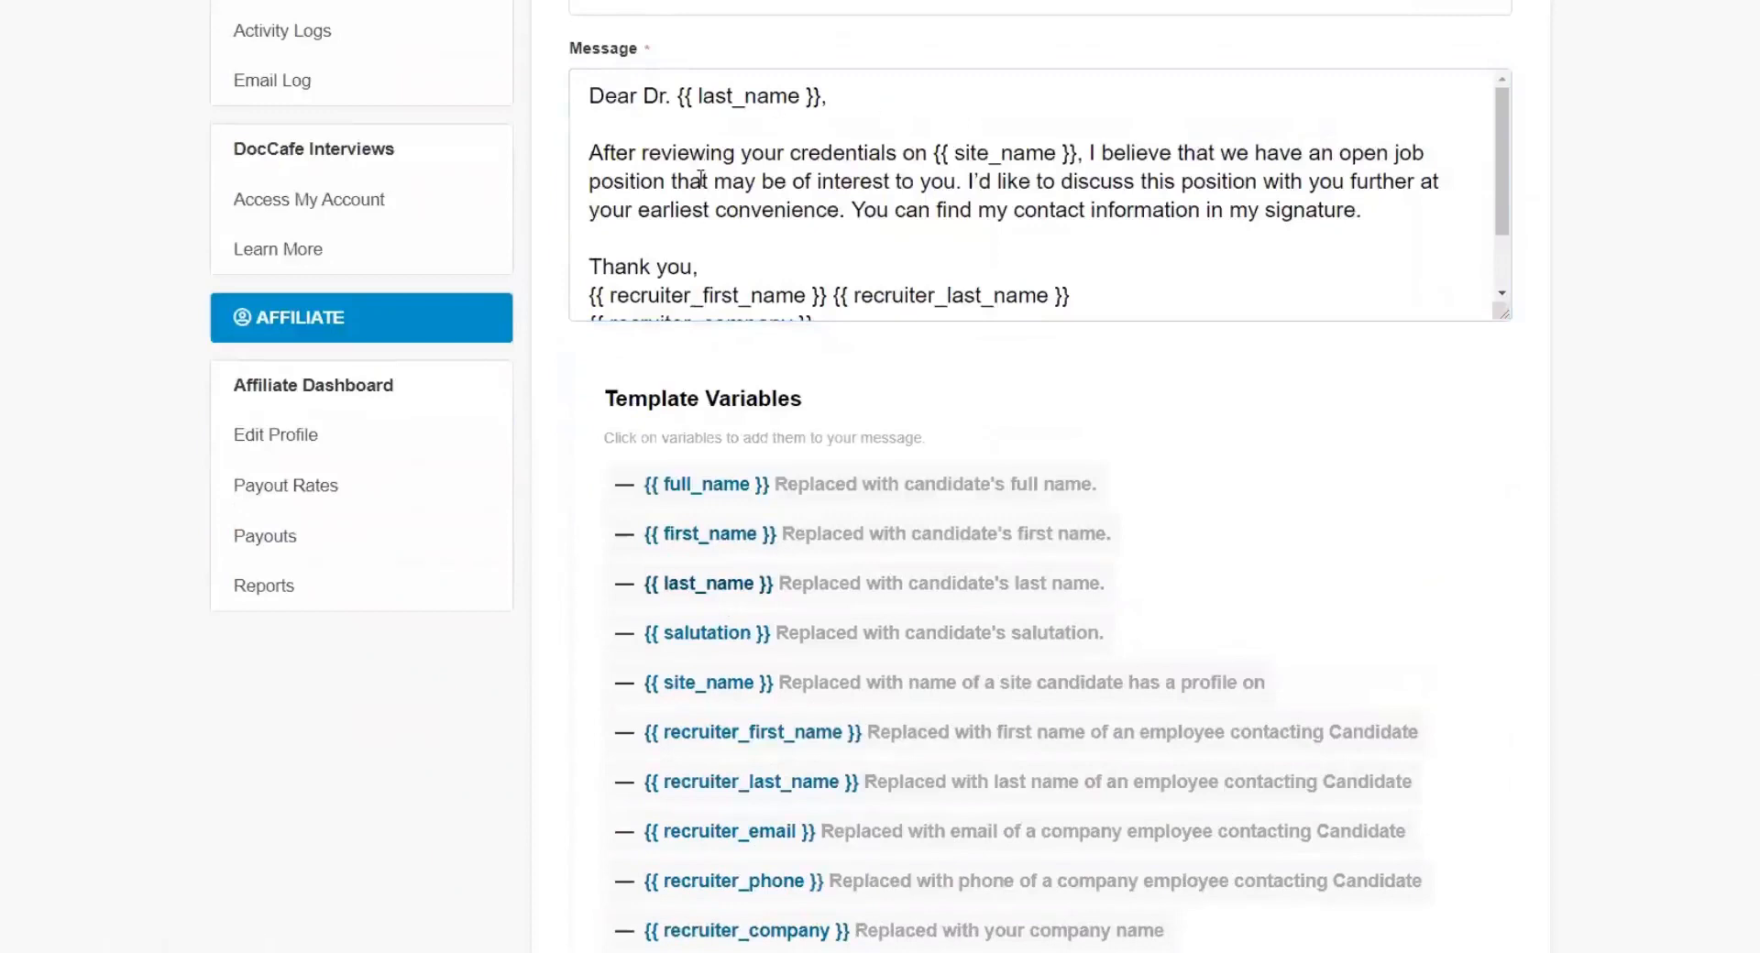
scroll(1296, 611, up, 3)
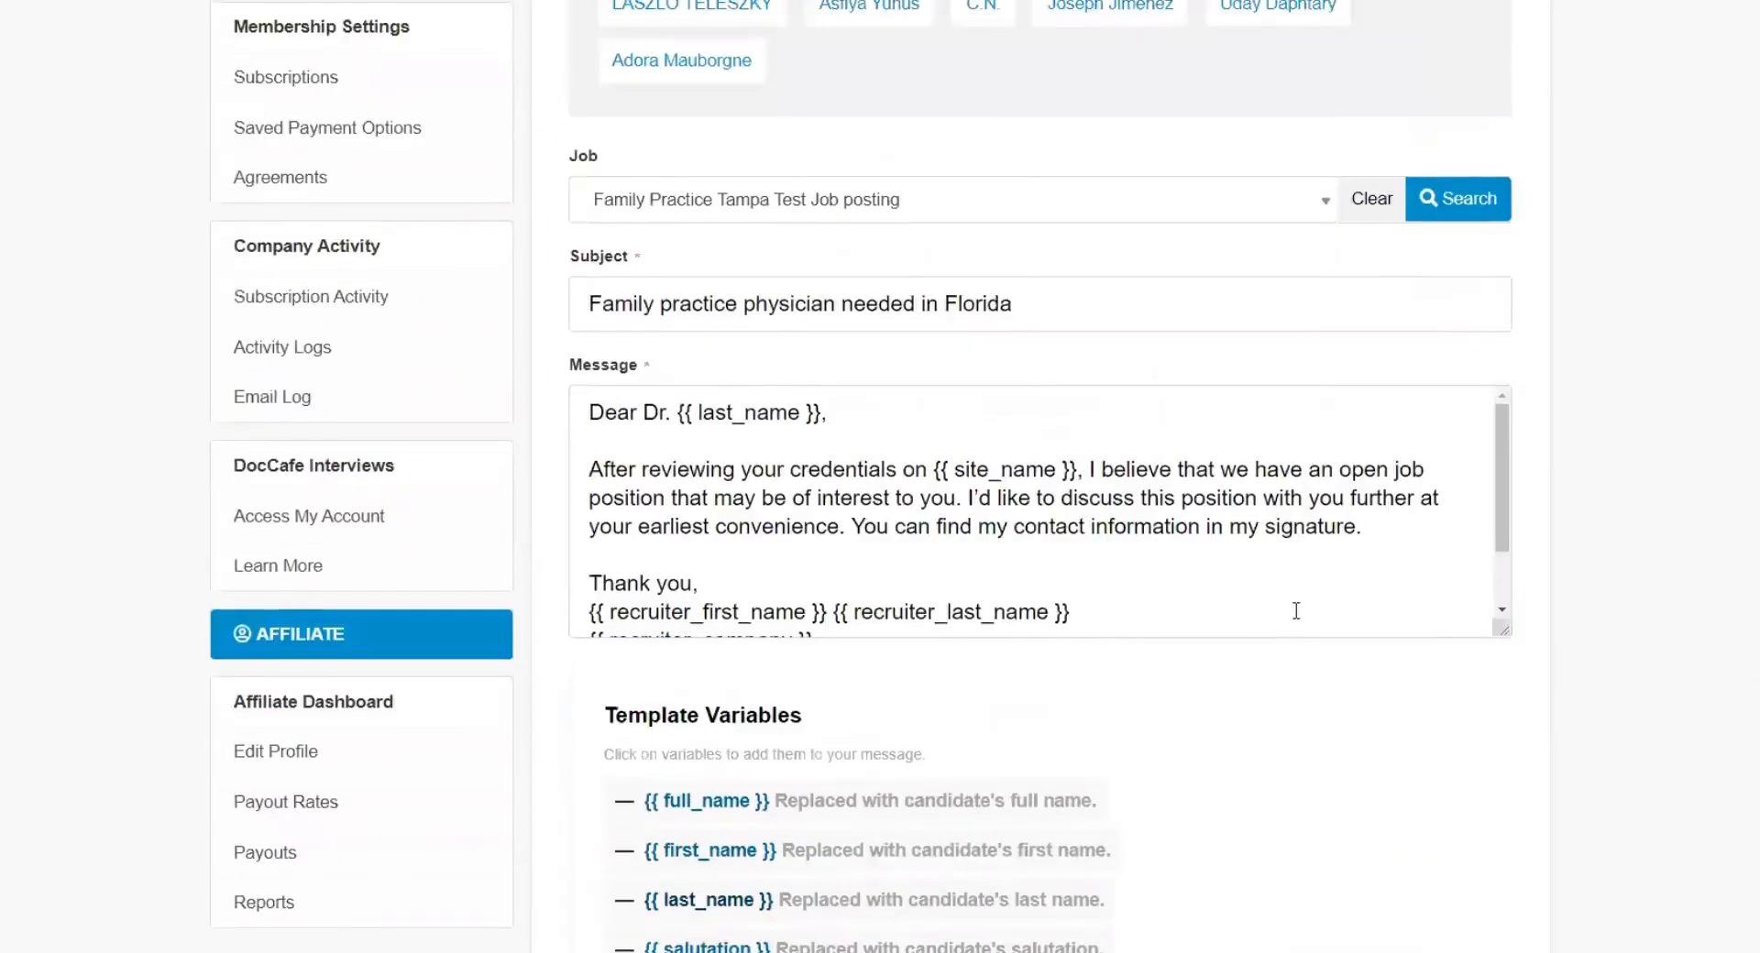
scroll(1296, 611, up, 1)
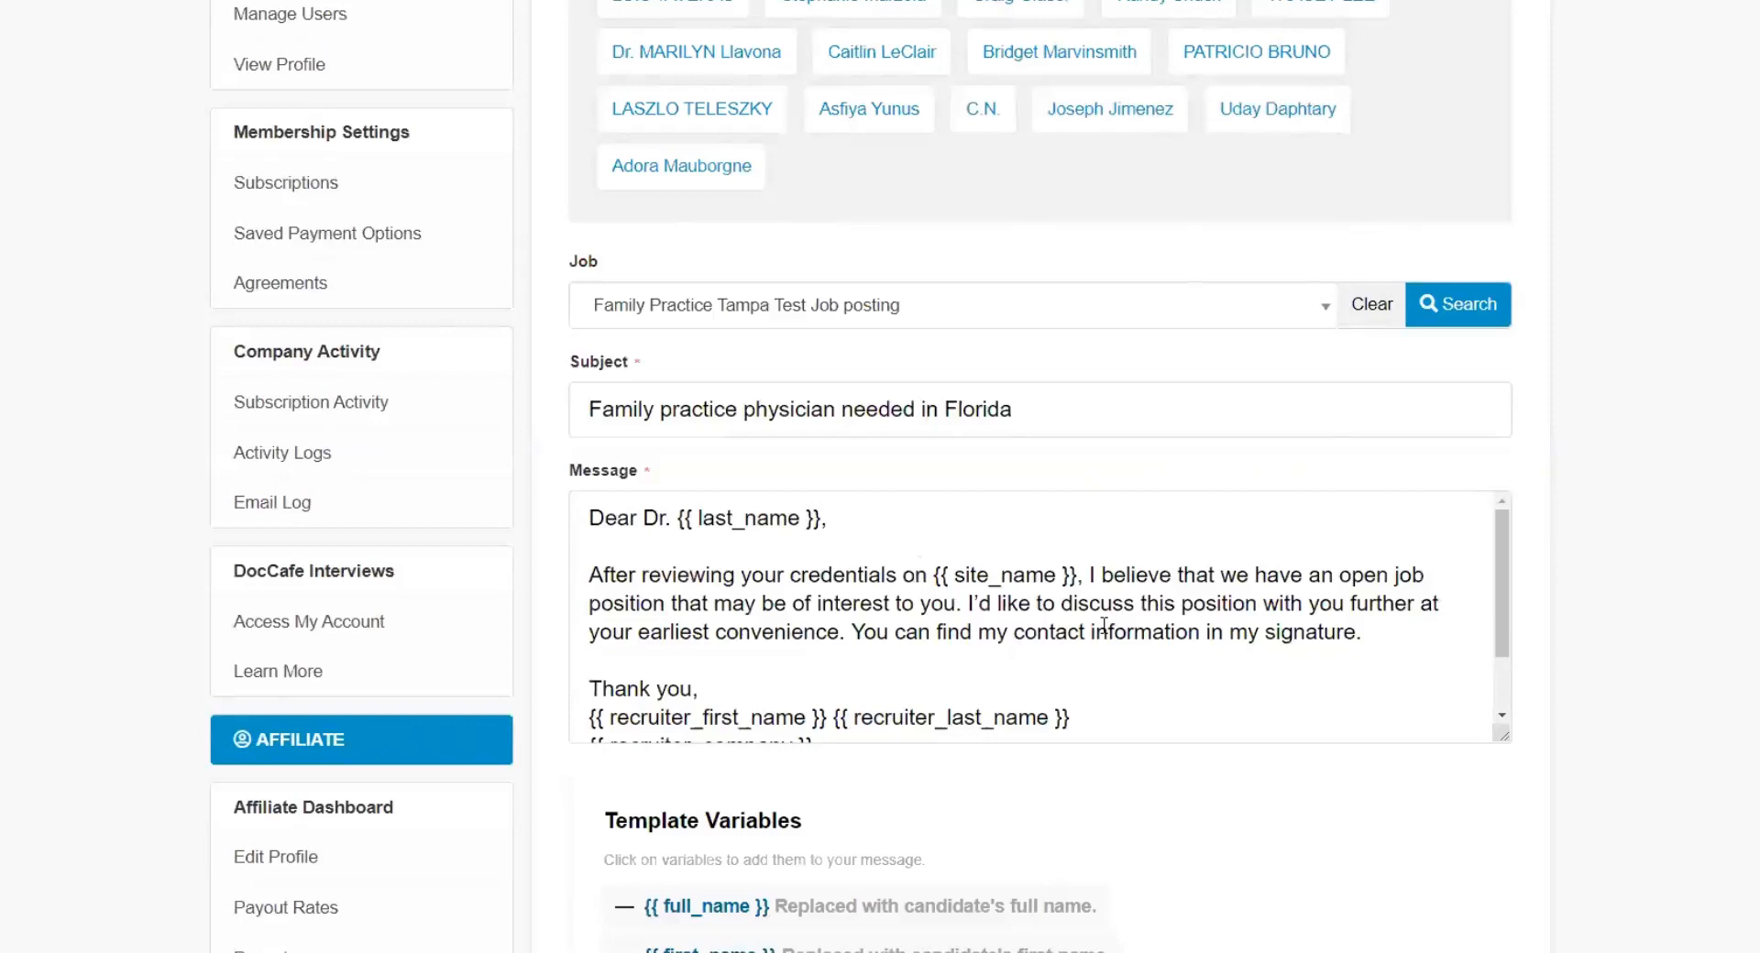
- Add a paragraph before the sign-off reading "Please view the job posting at the bottom of this email. Forward your CV if you wish to be considered."
click(1409, 638)
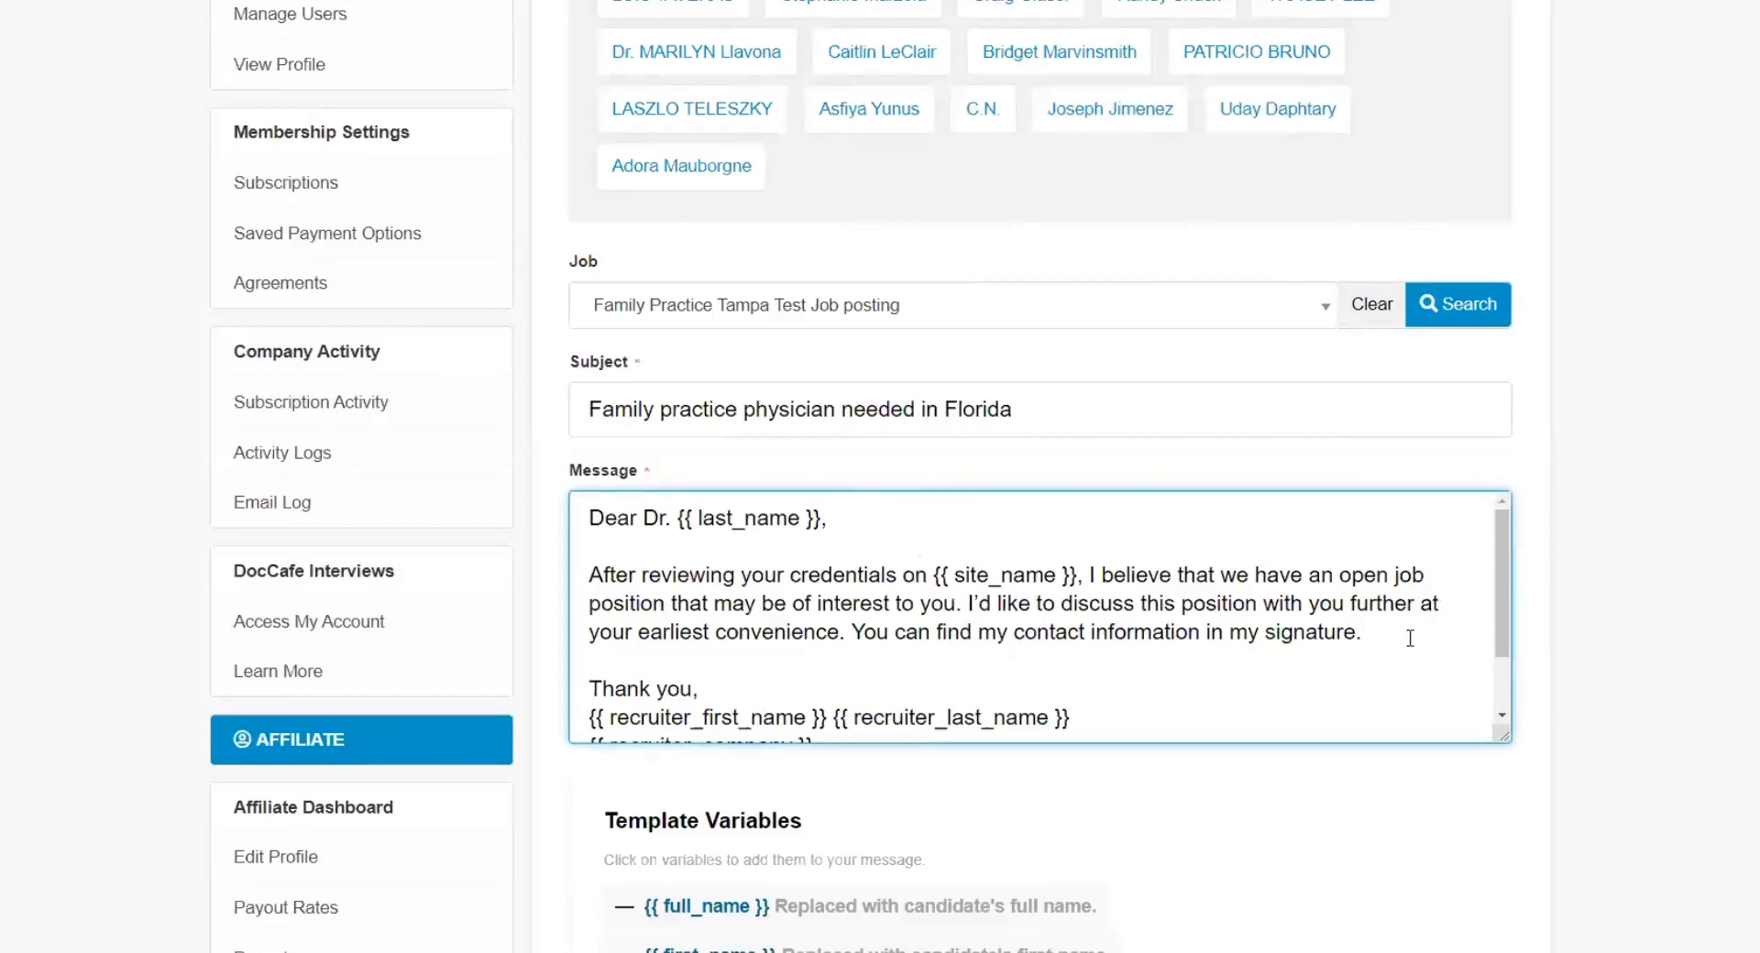
key(Return)
text(\)
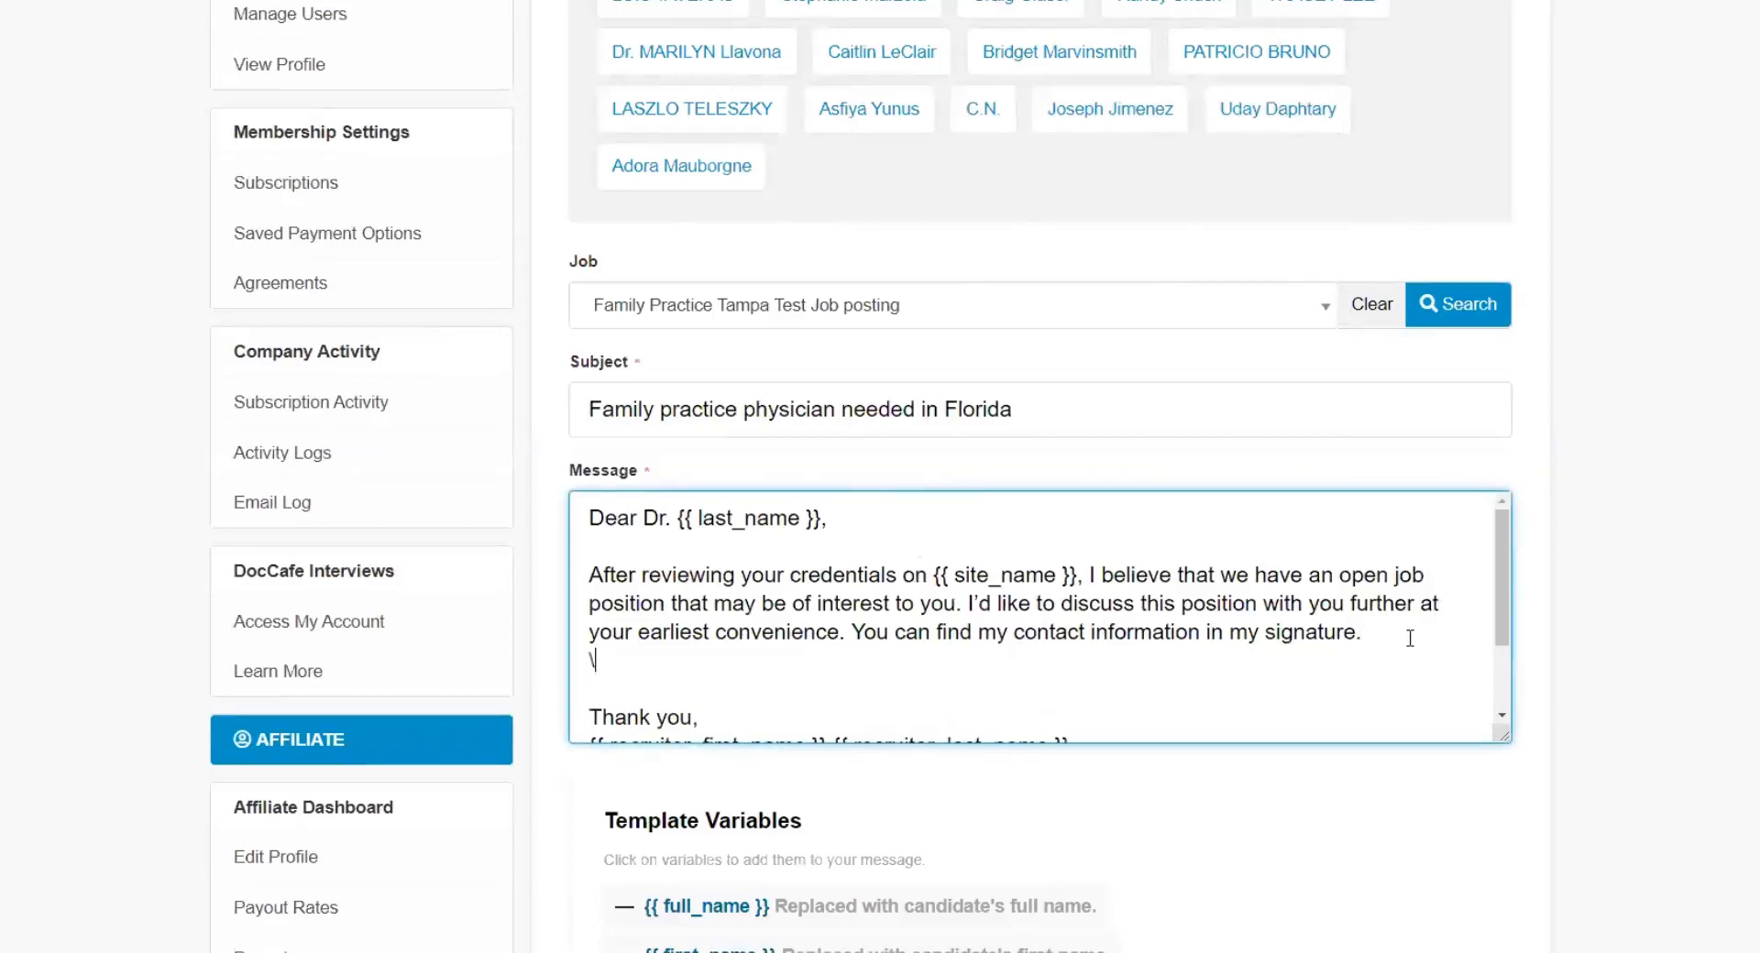
key(Return)
text(P)
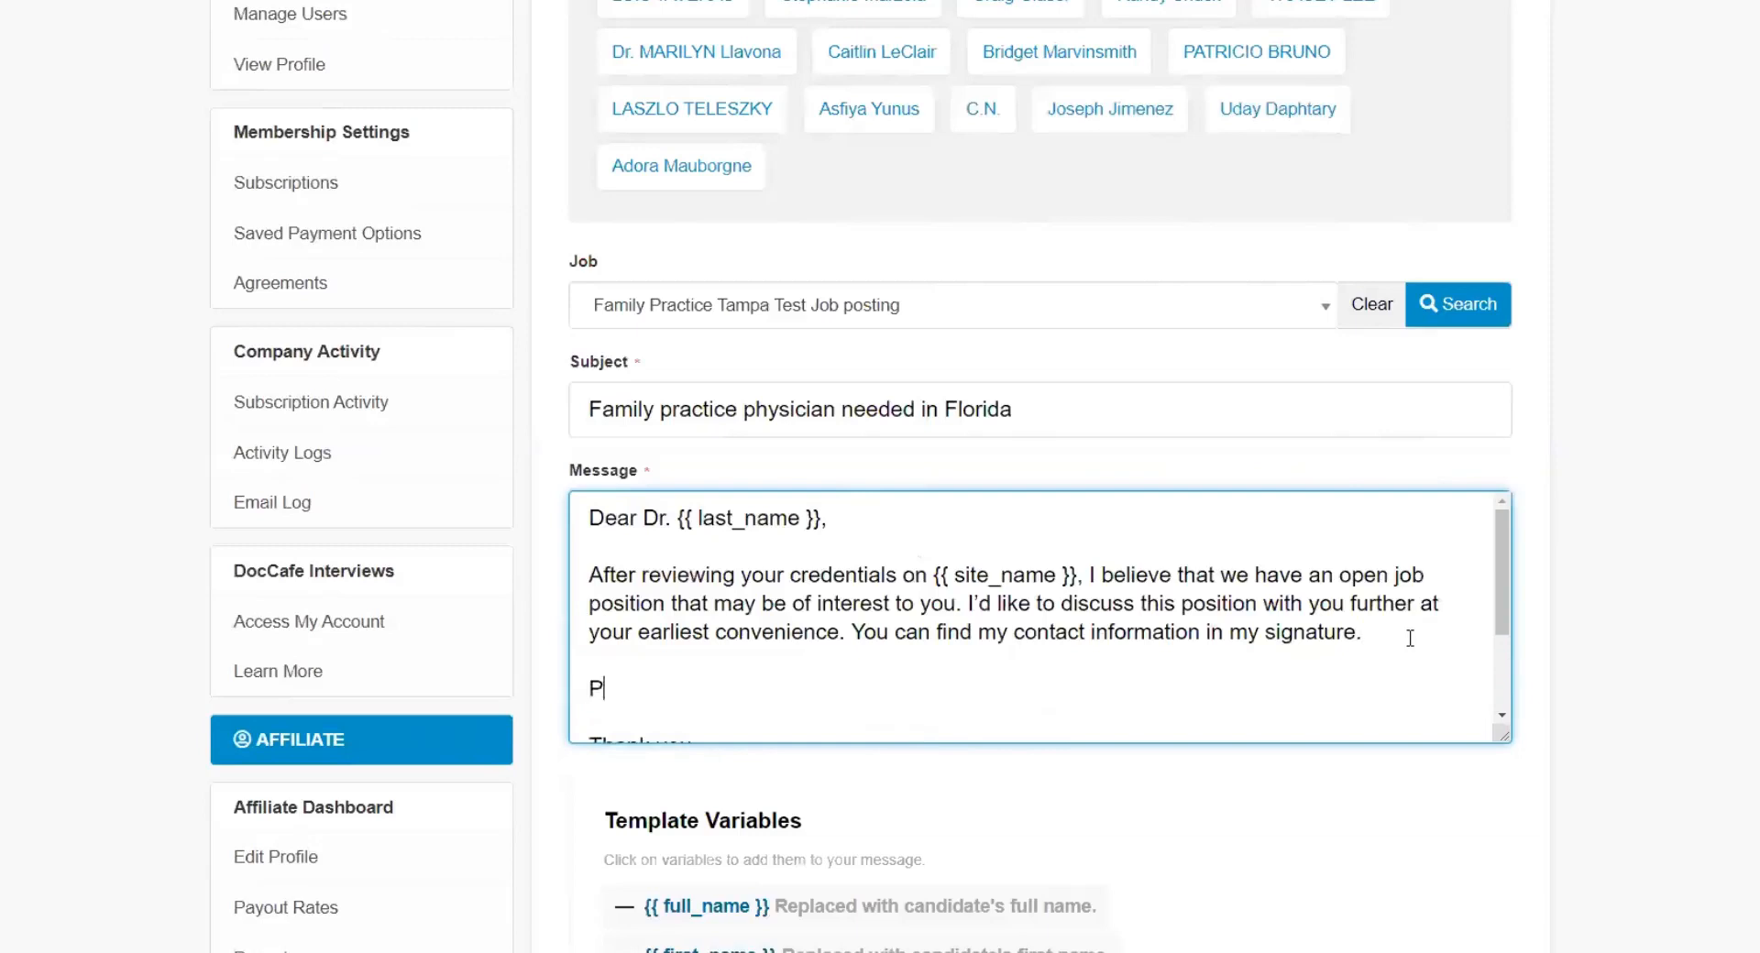
text(lease view the)
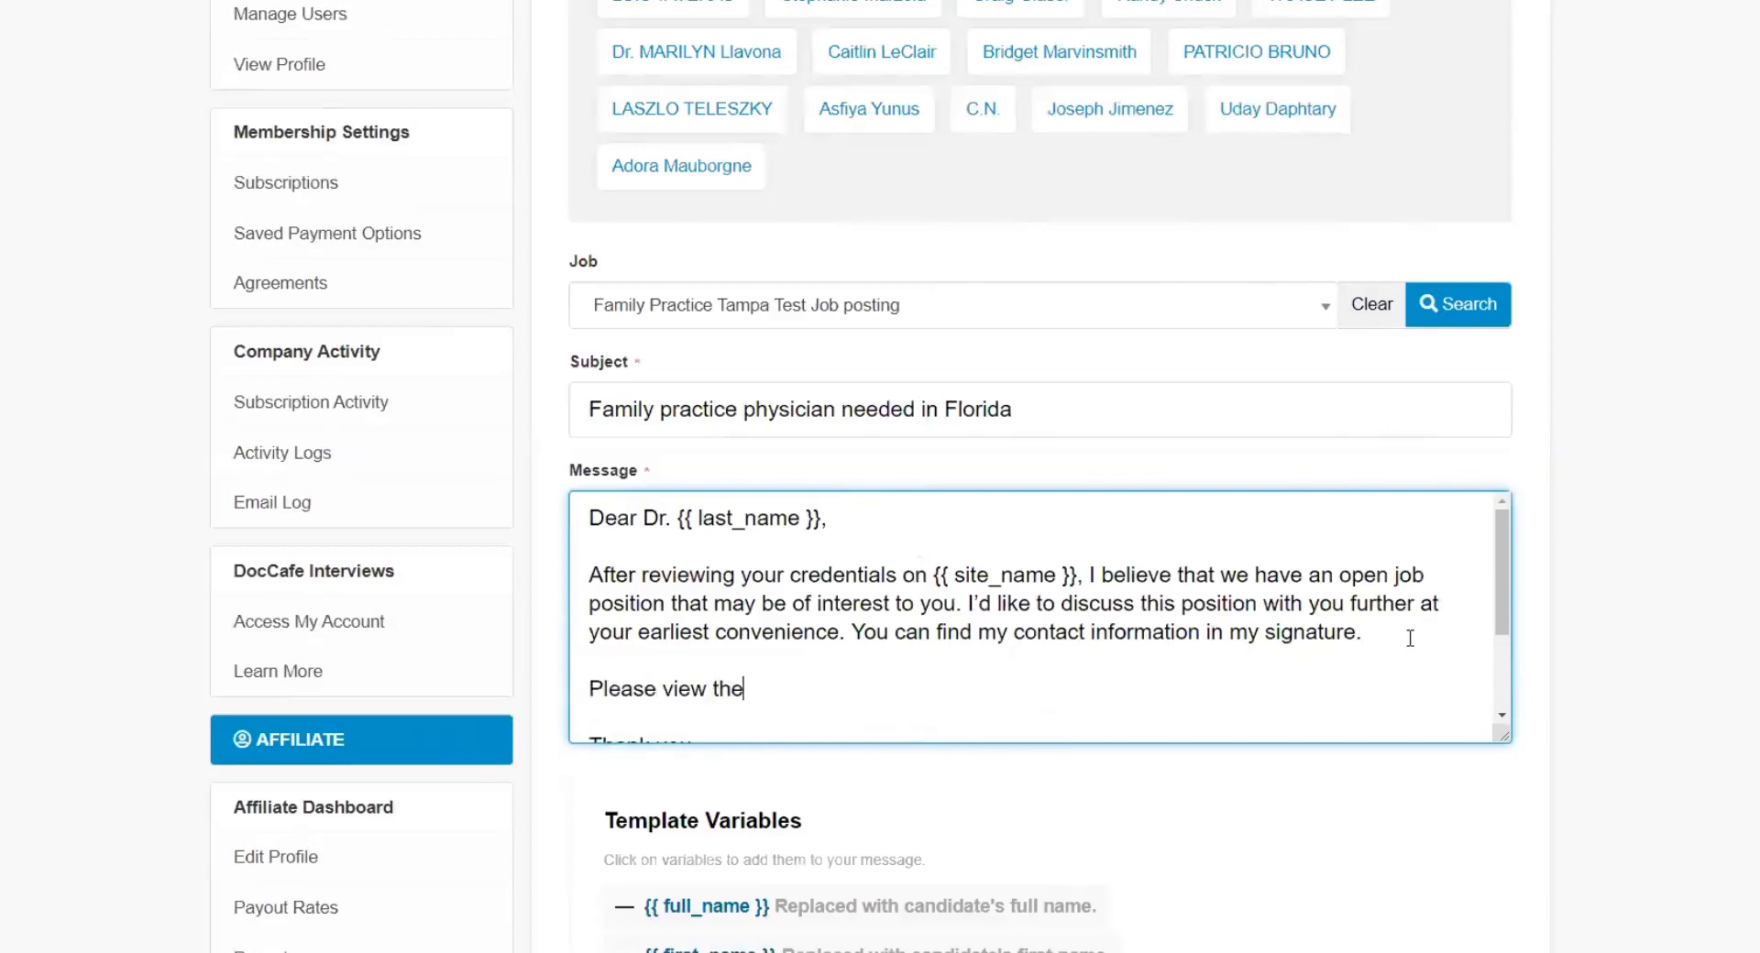
text( job posting at the bottom of thi)
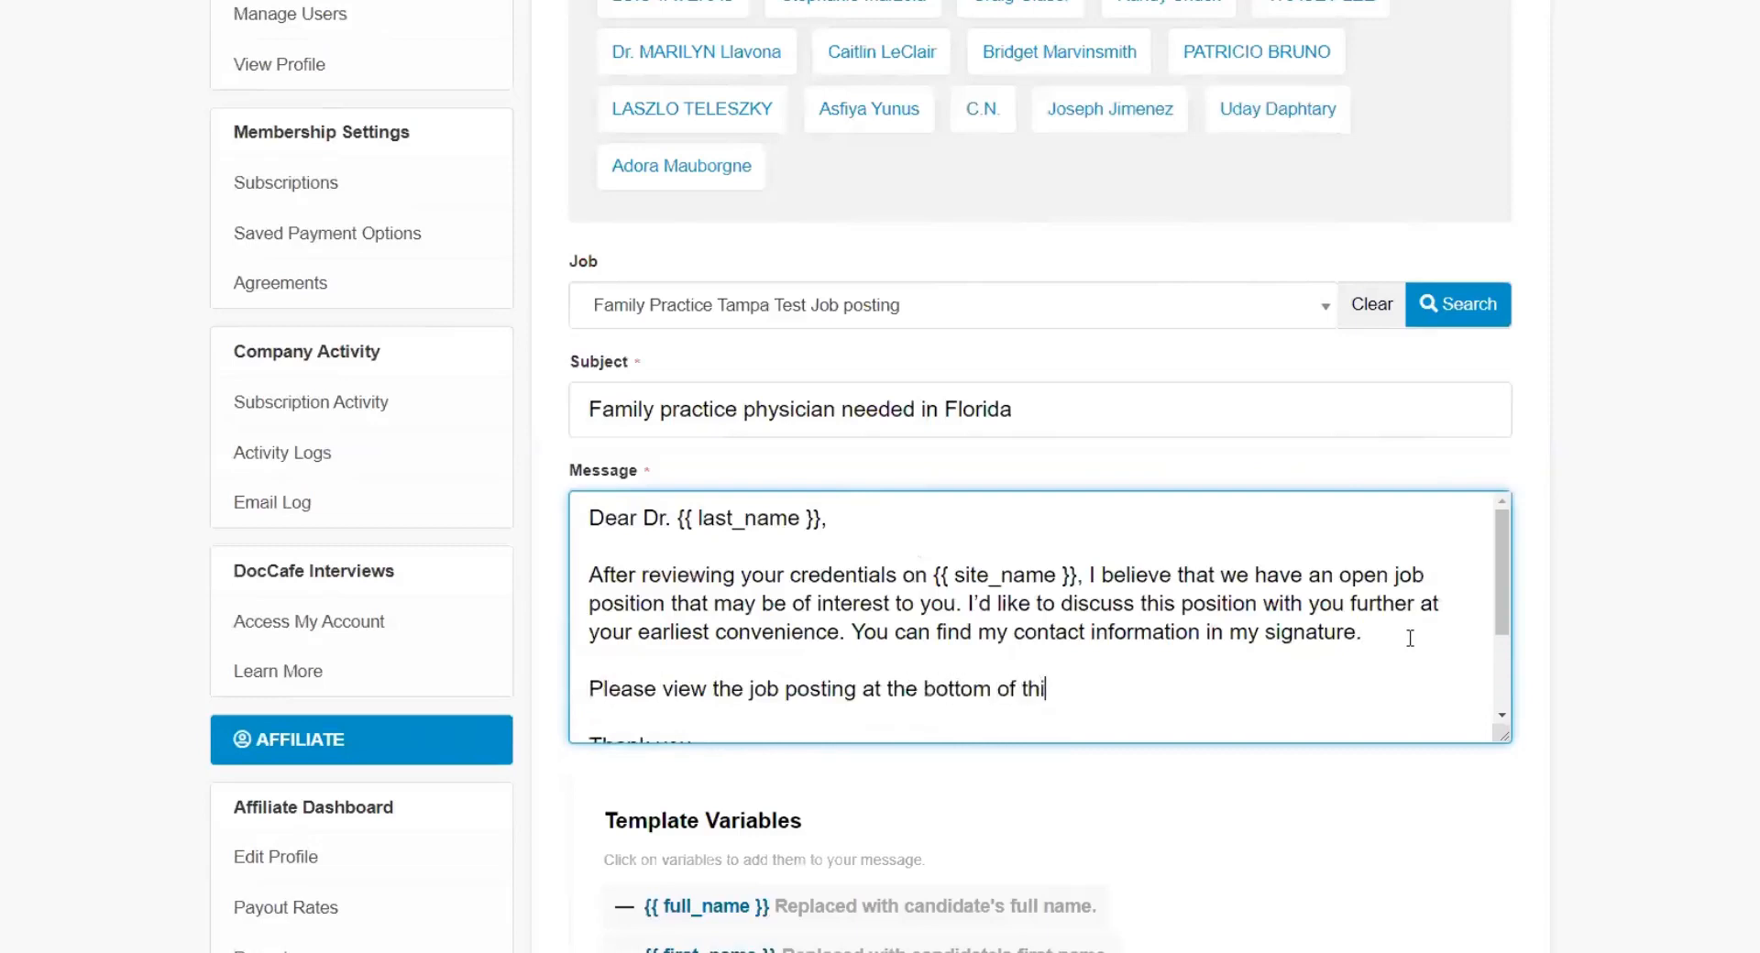
text(s email.  Forw)
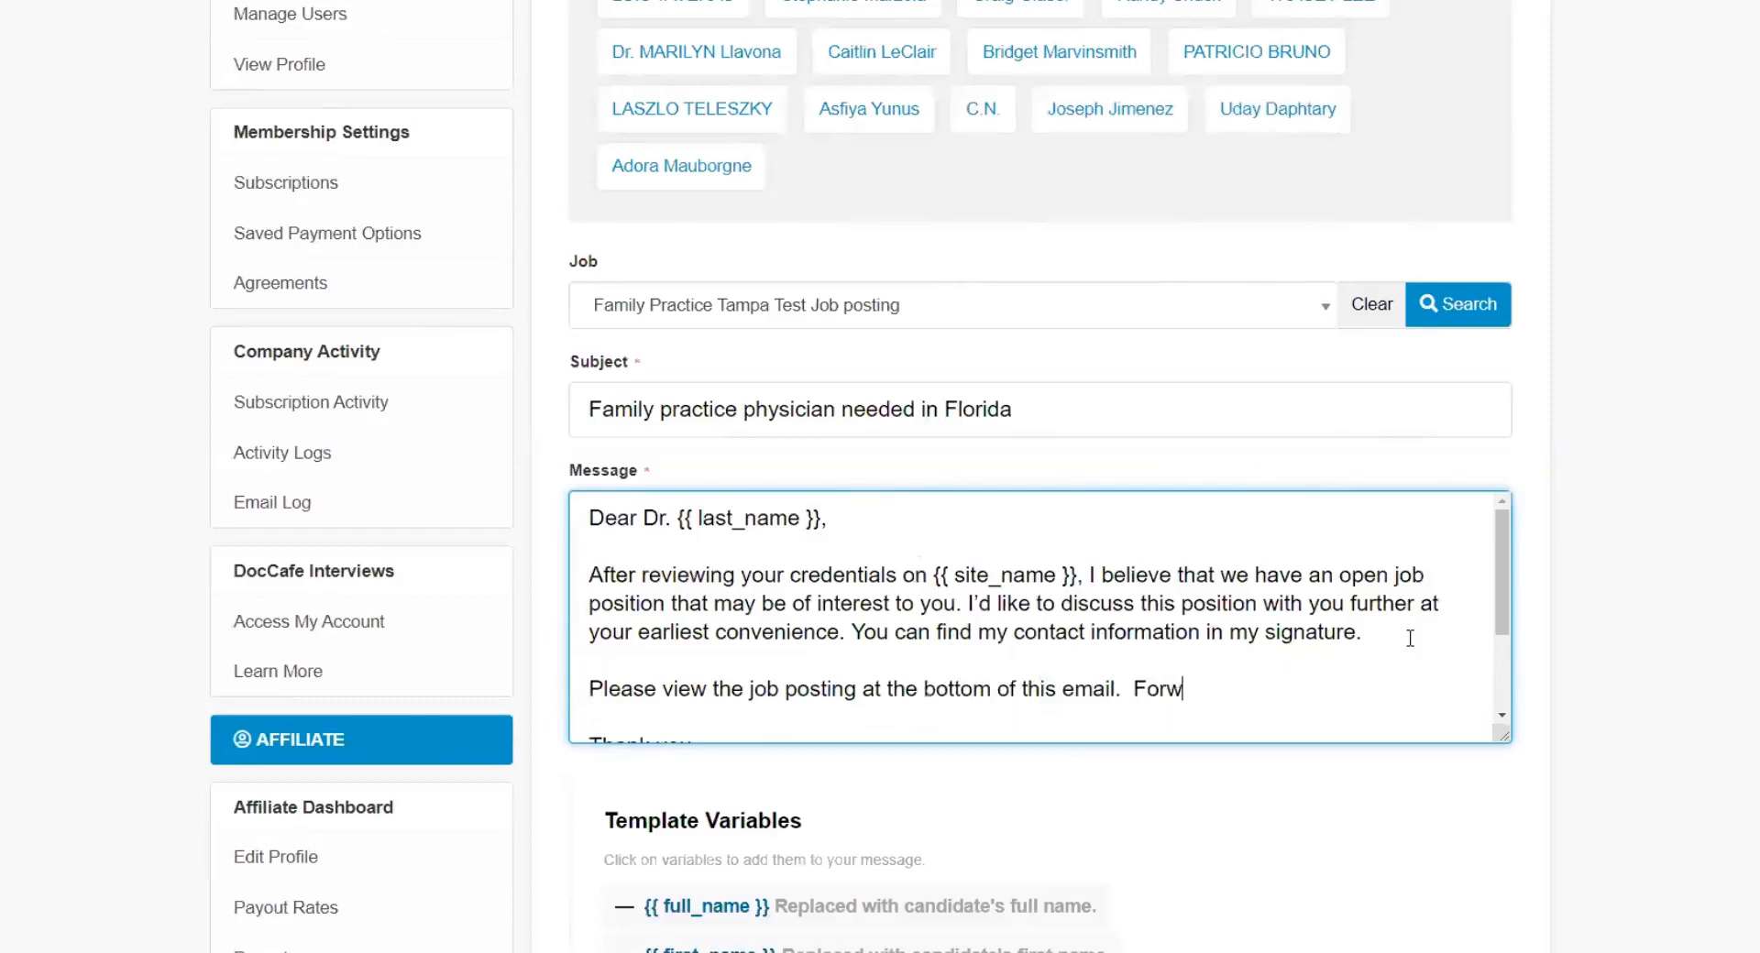
text(ard your CV if)
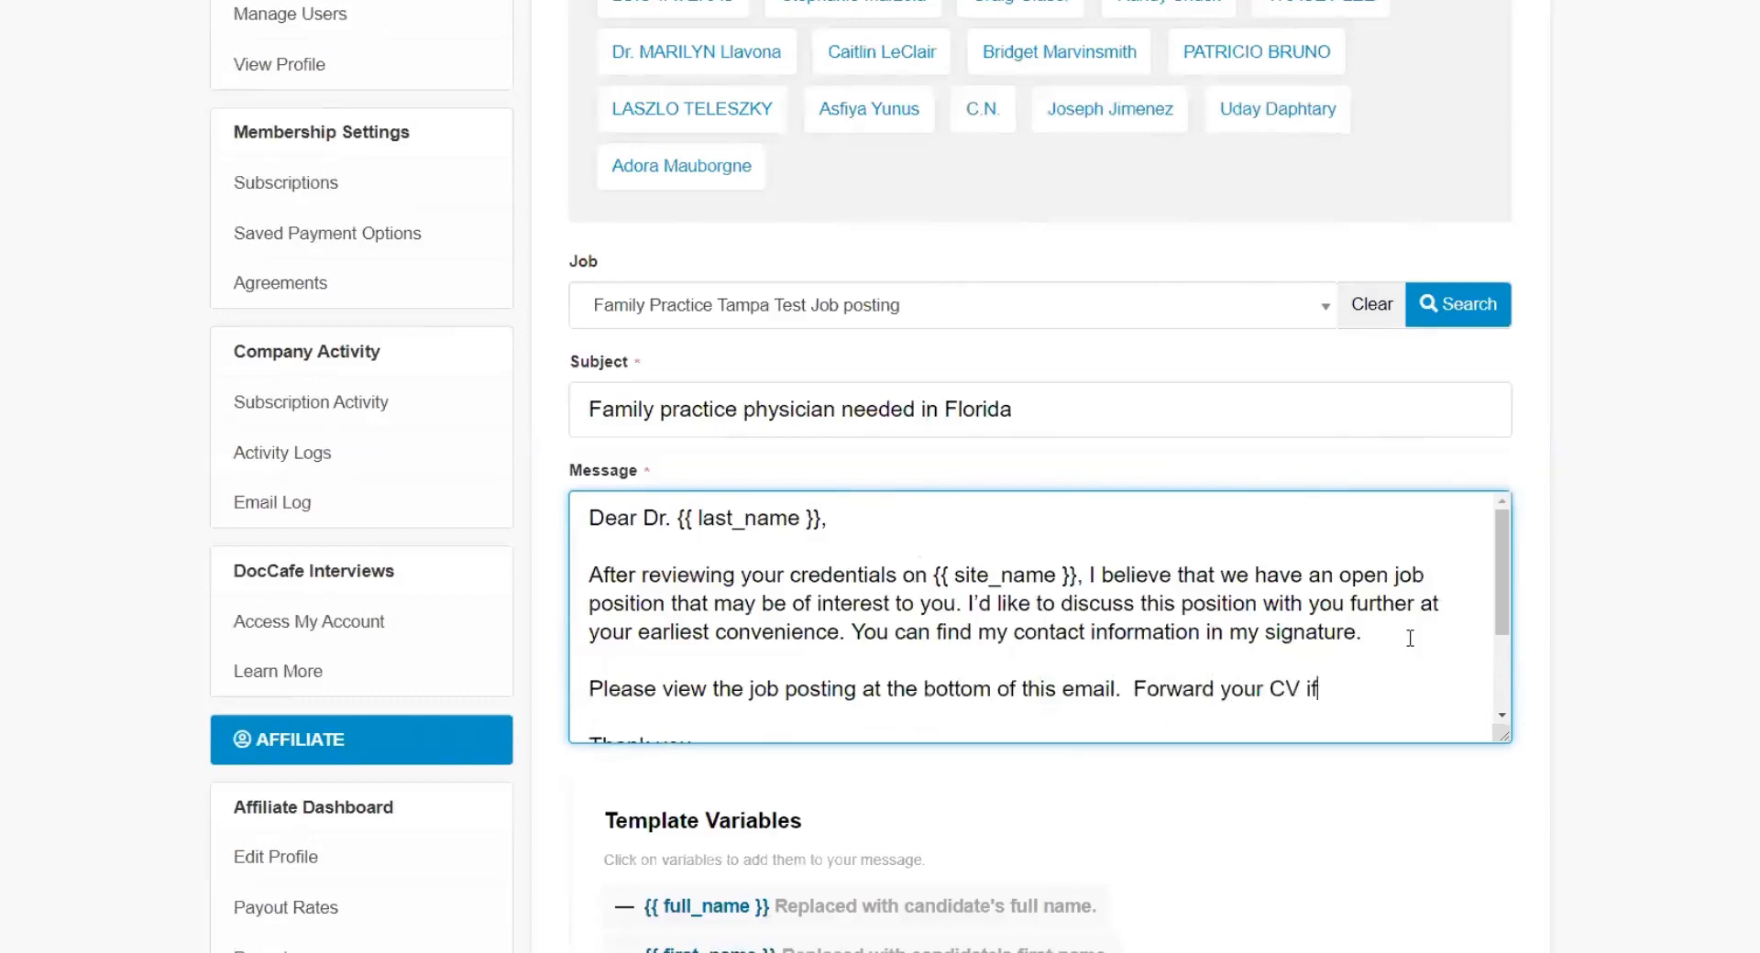
text( you wish to be)
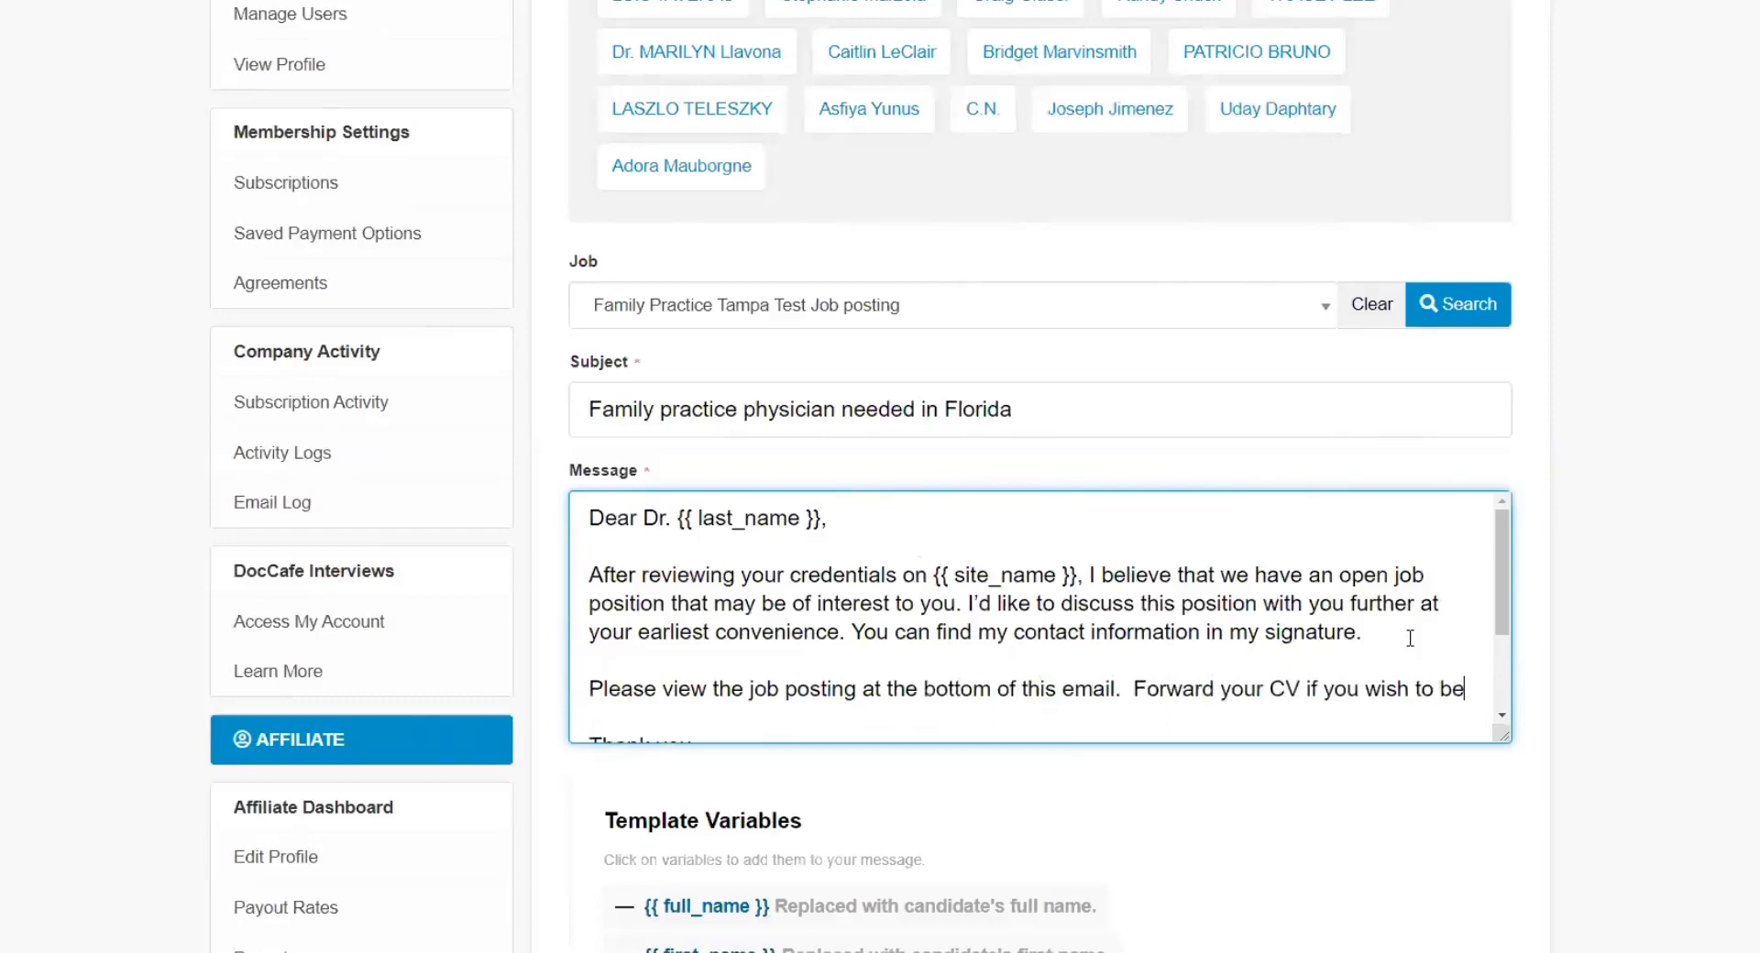
text( considered.)
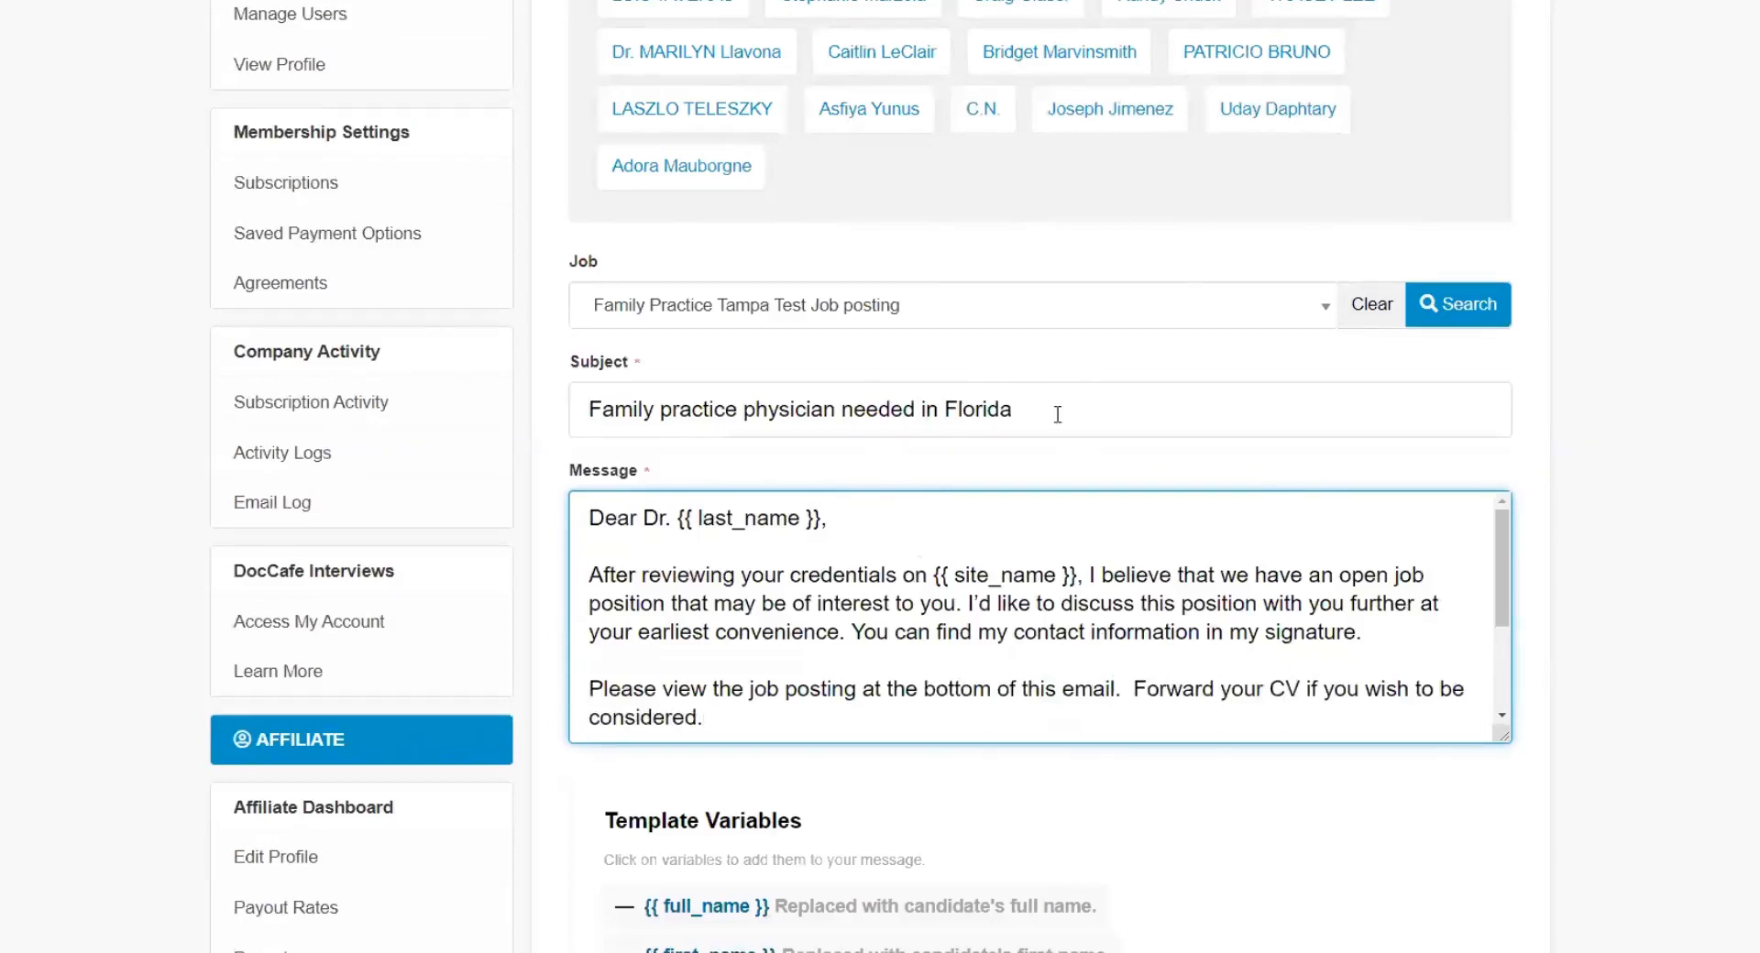
drag(1097, 417, 534, 431)
click(1059, 495)
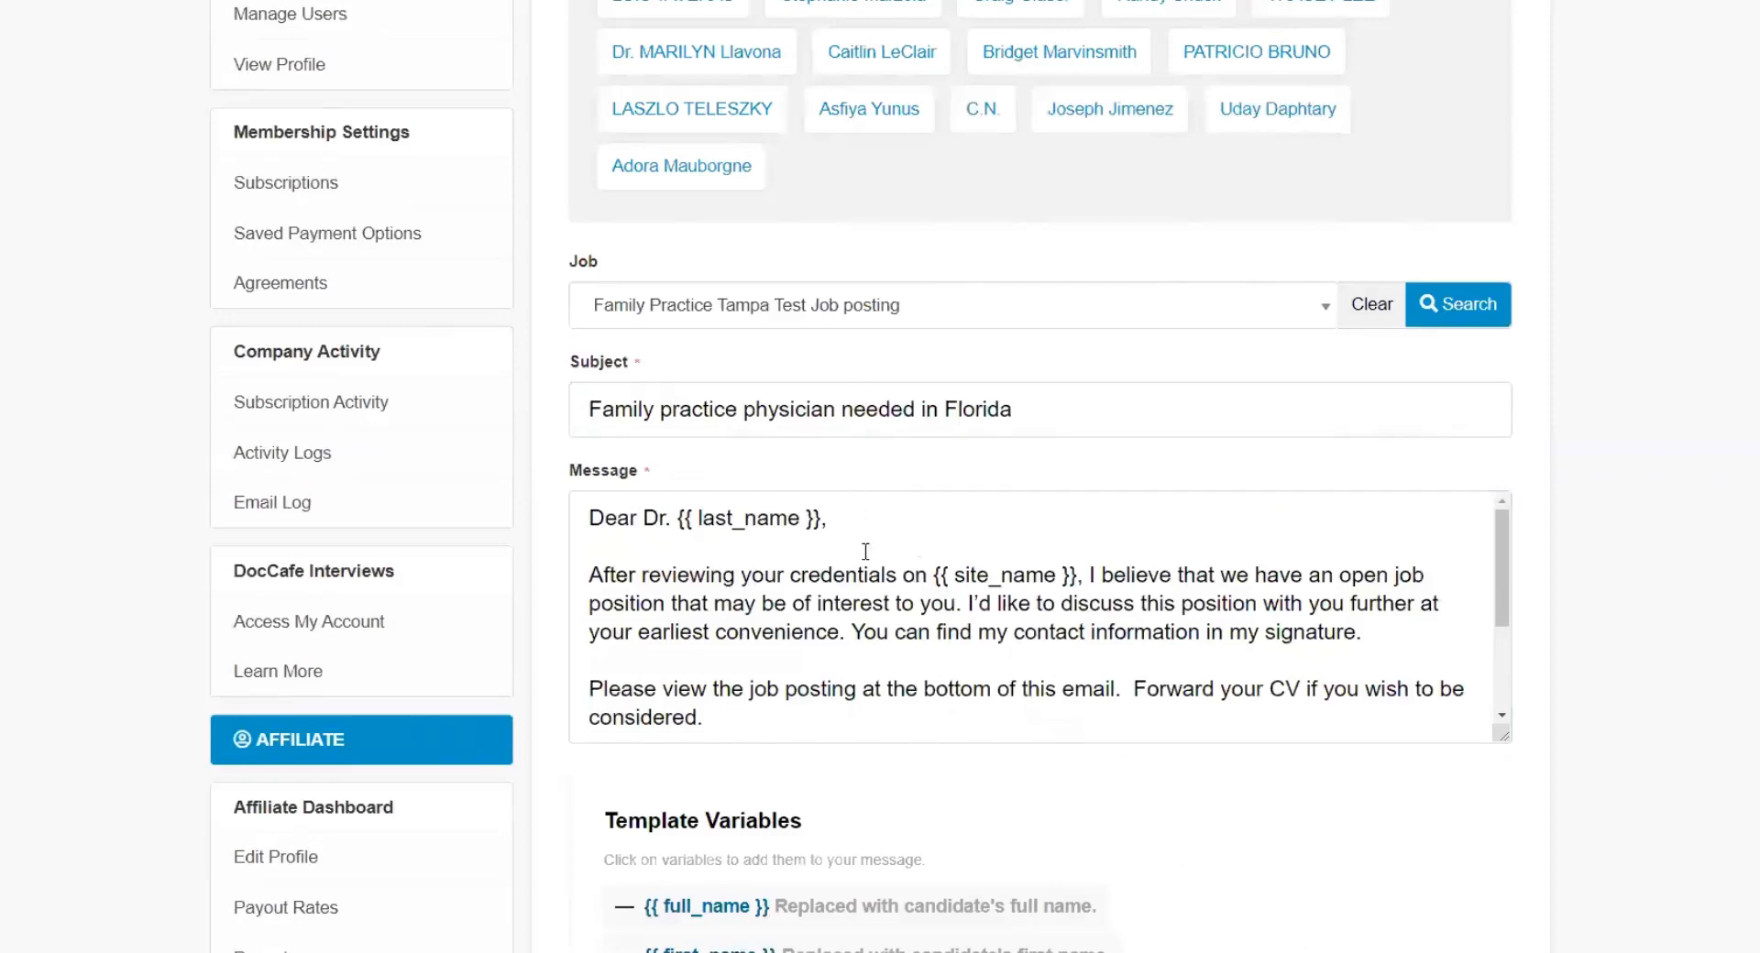
- Choose to save the message as a new template and name it "FP- Tampa"
scroll(1240, 733, down, 3)
scroll(1240, 754, down, 12)
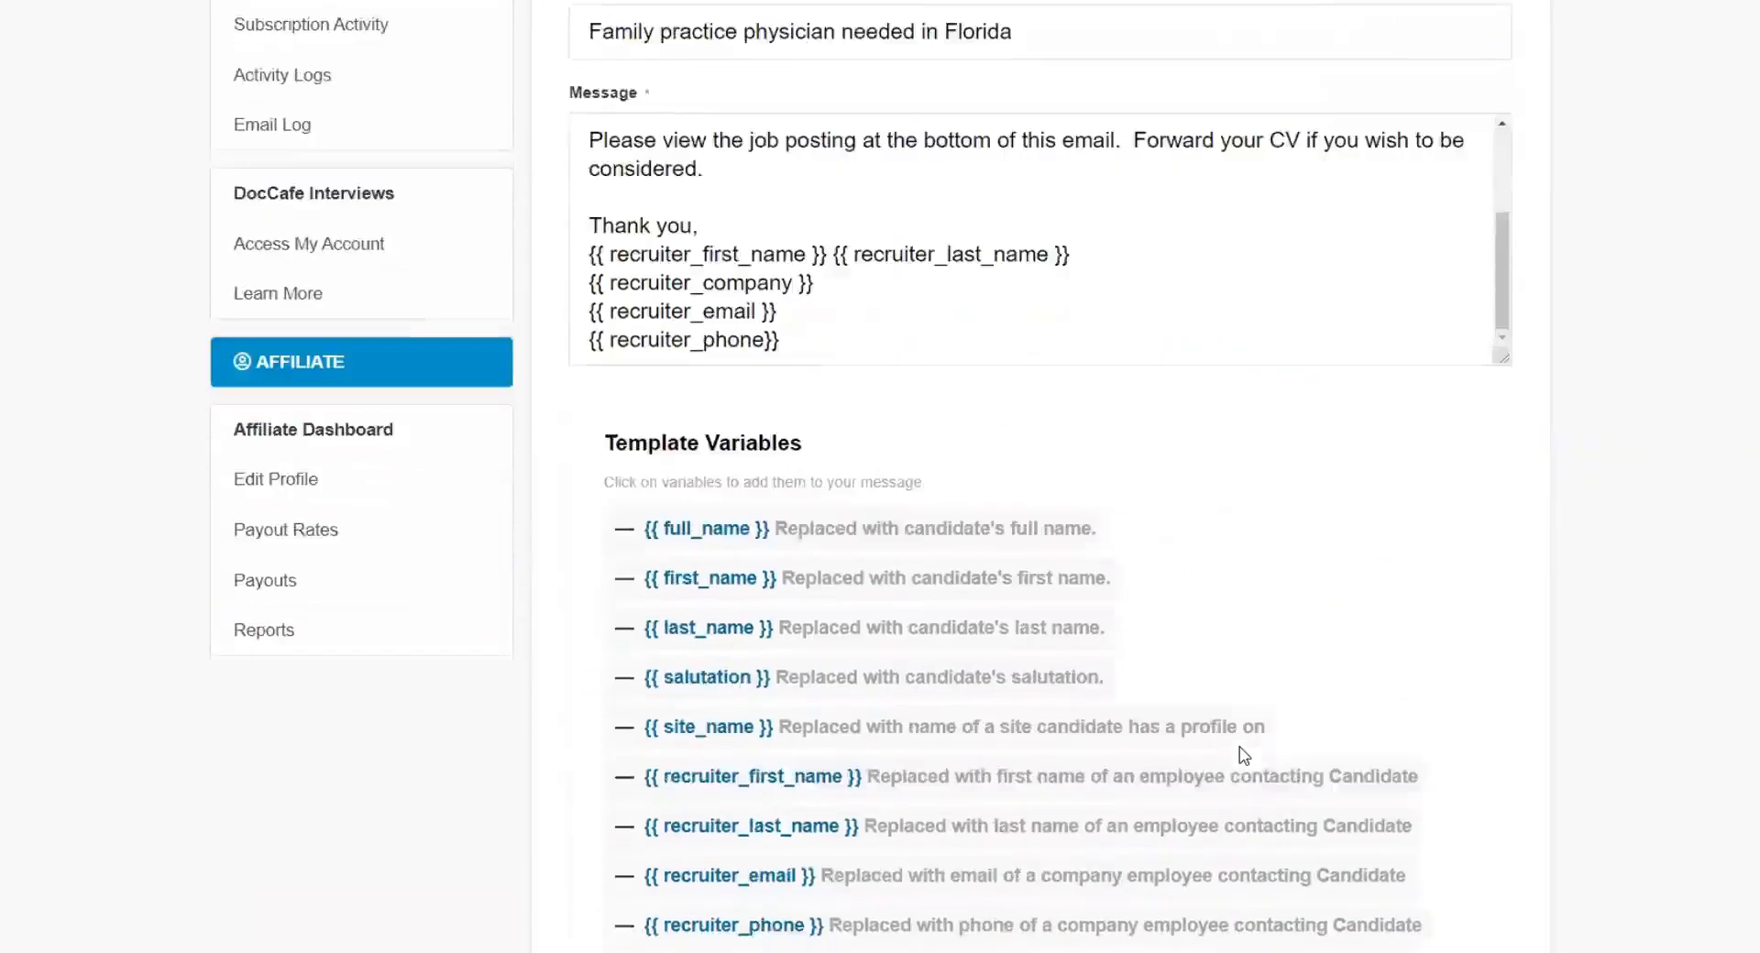
click(640, 670)
click(1135, 689)
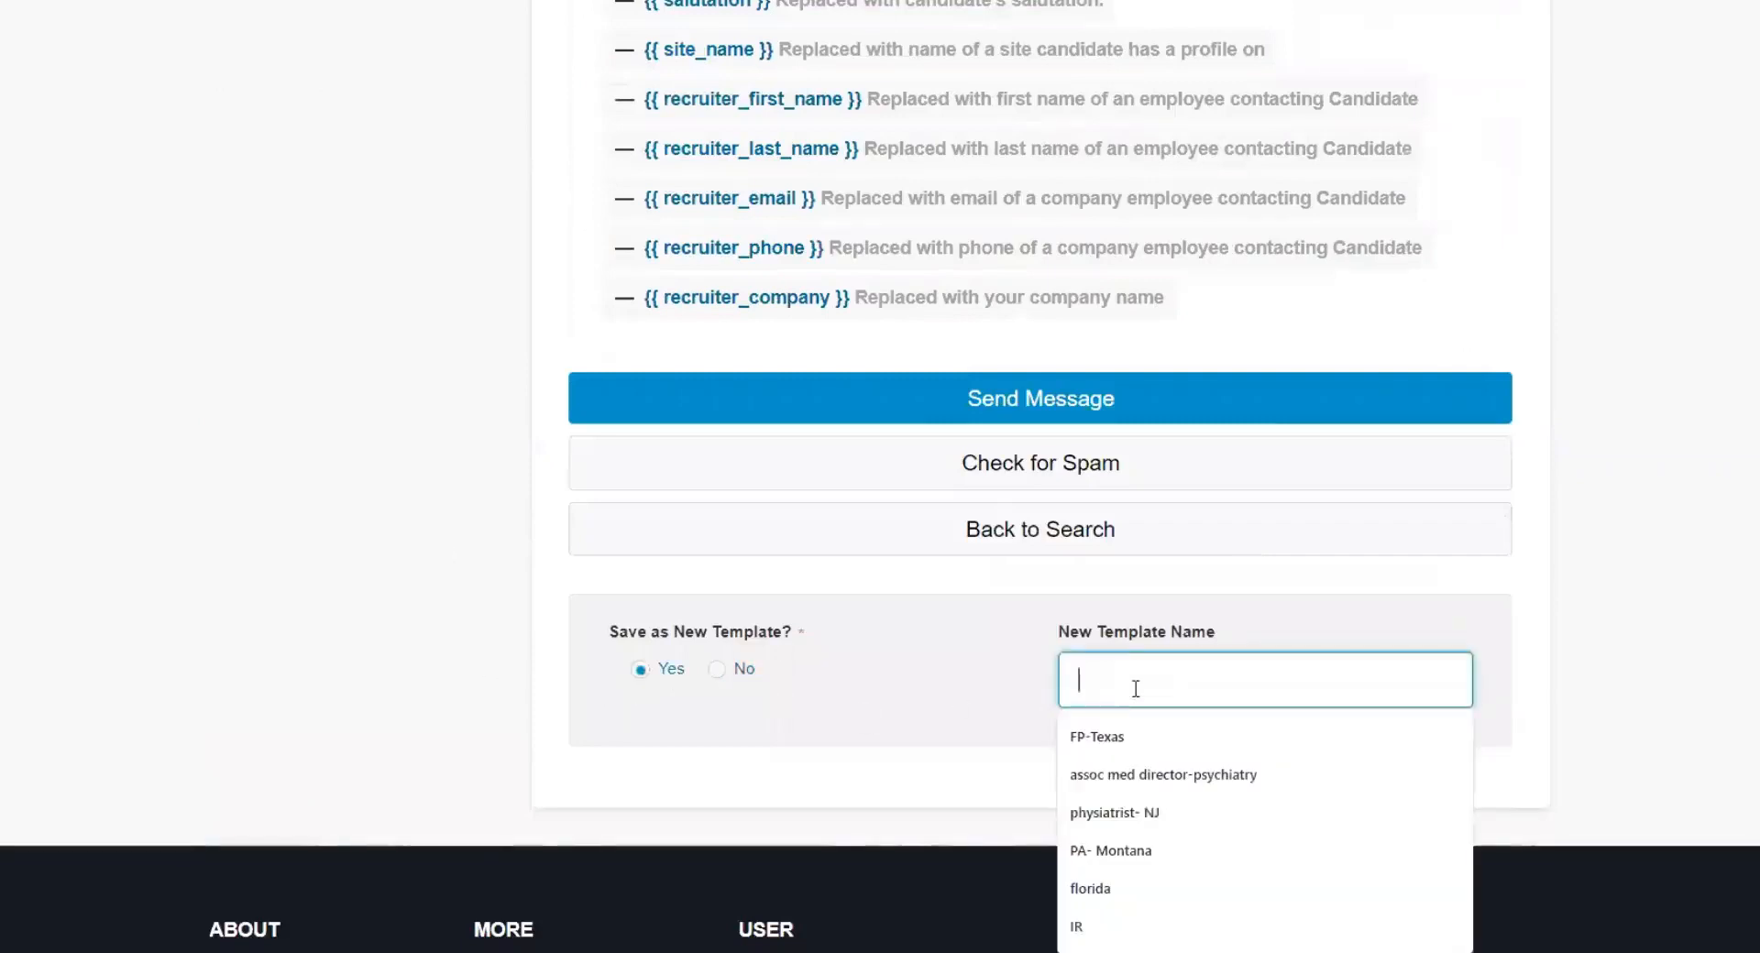
text(FP- TAmp)
key(BackSpace)
key(BackSpace)
key(BackSpace)
text(ampa)
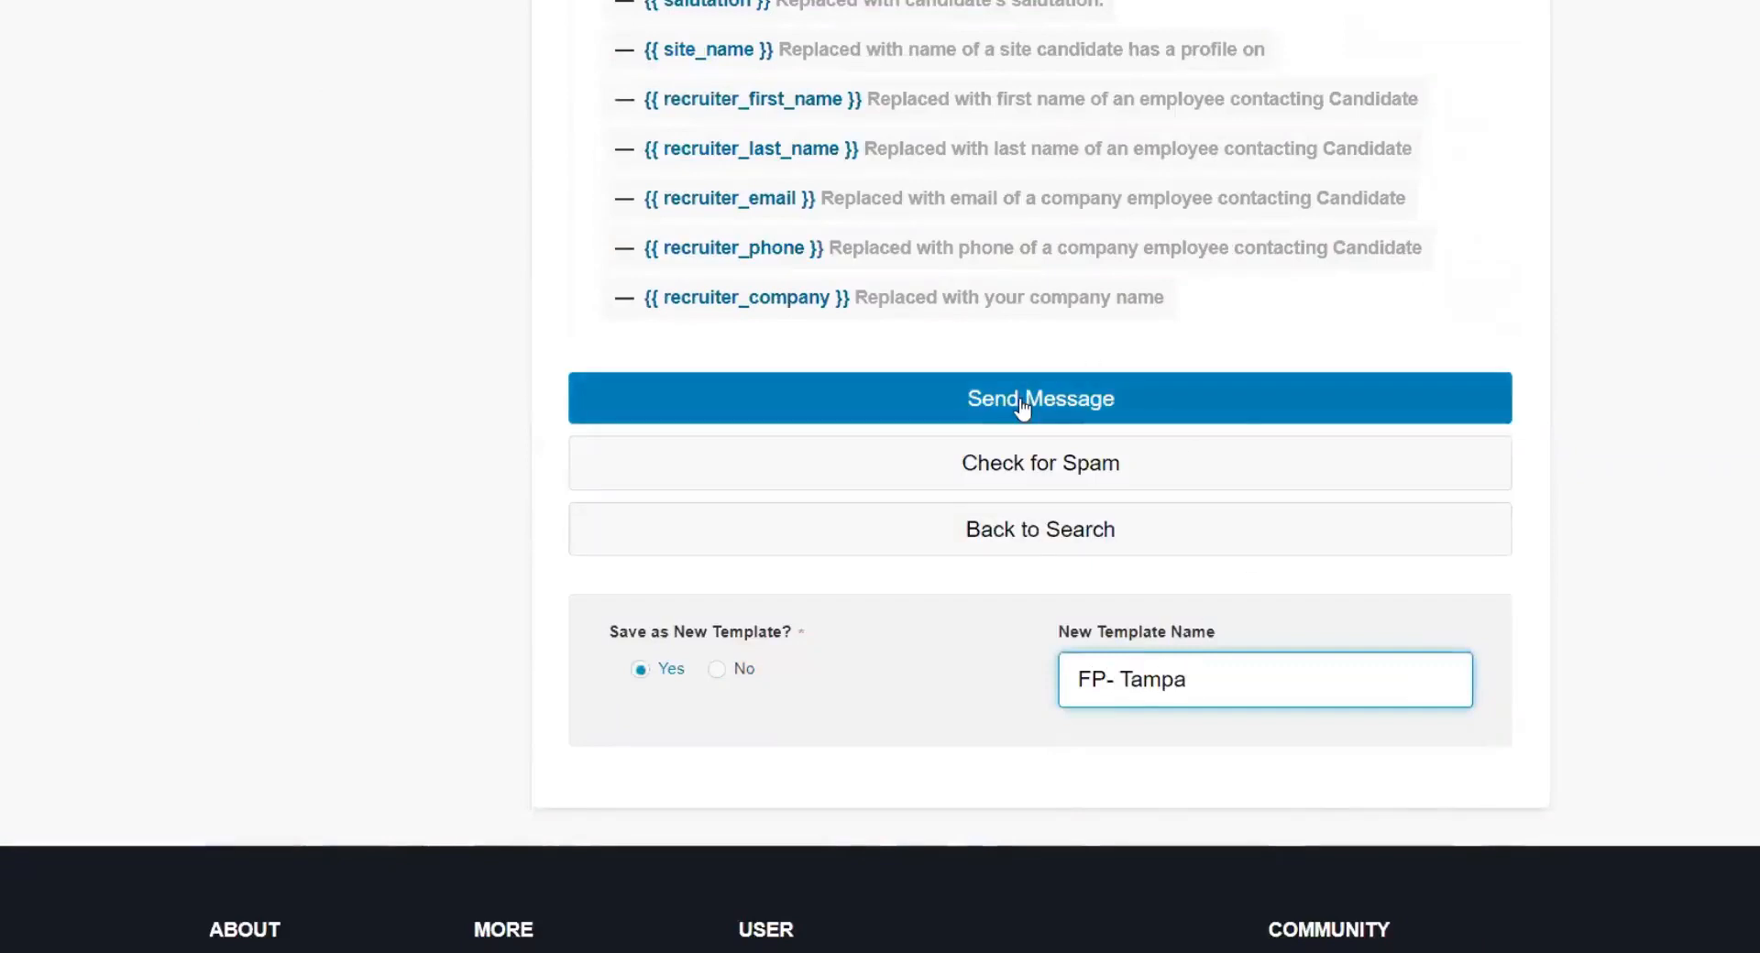
- Look over the composed message and the list of saved templates, leaving the template choice unset
scroll(1509, 546, down, 1)
scroll(1521, 540, up, 10)
scroll(1376, 547, up, 5)
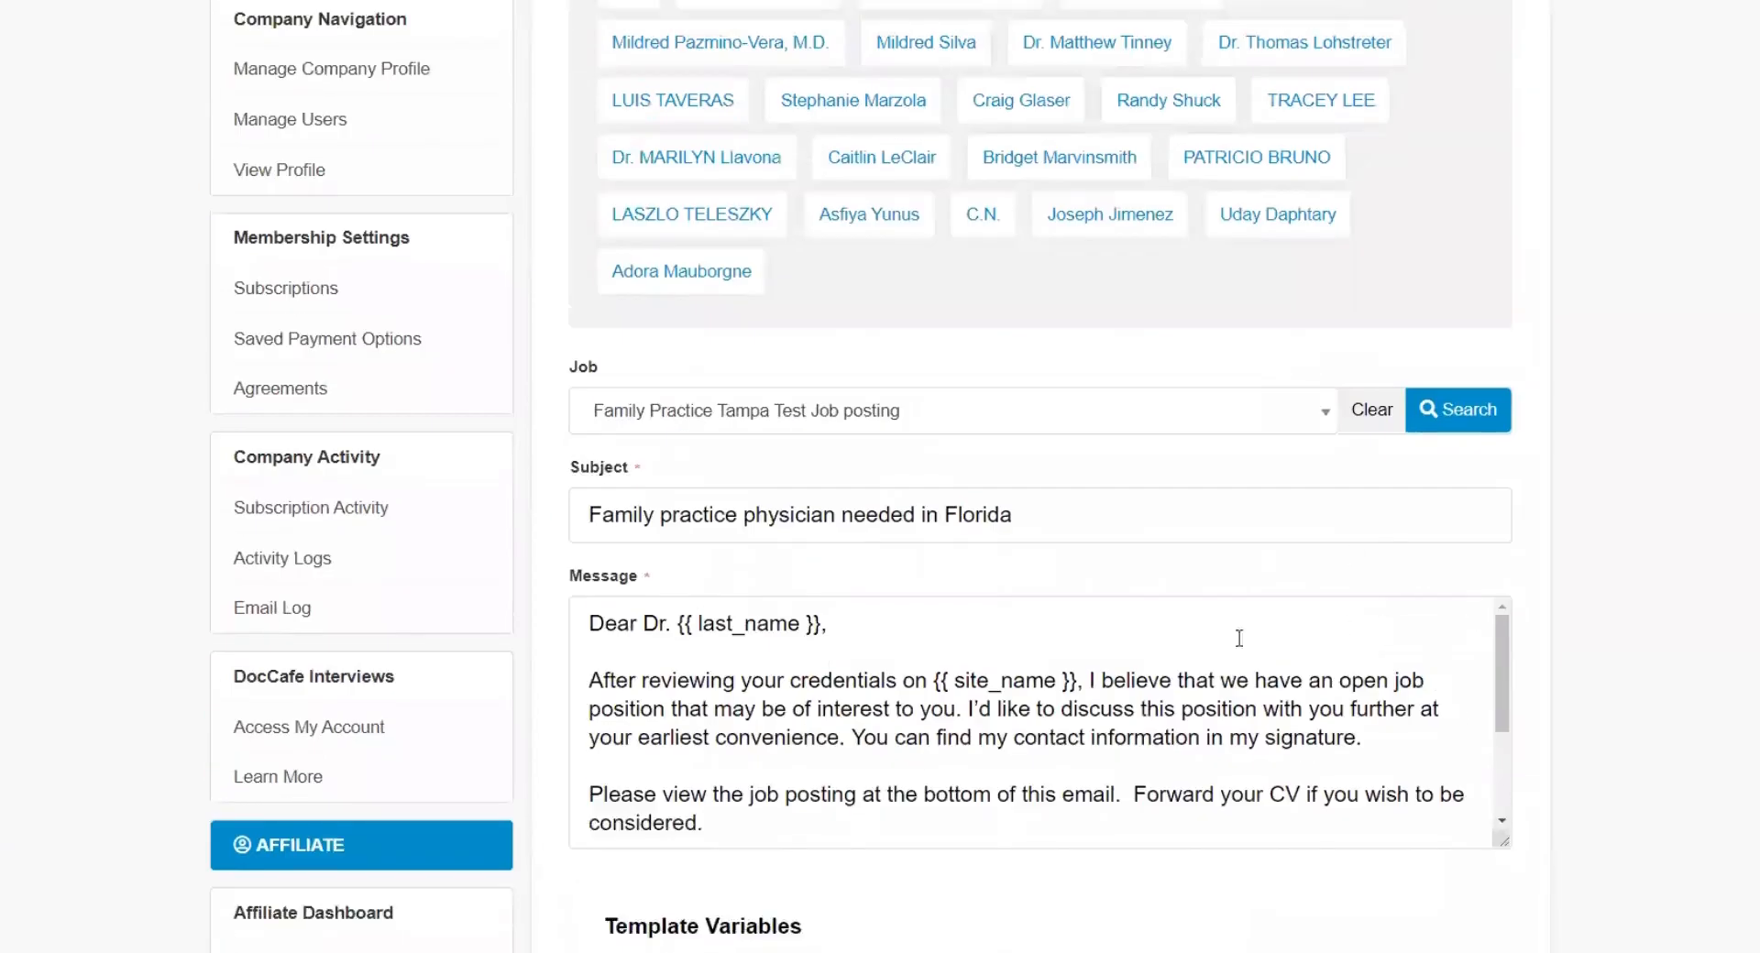
scroll(1238, 638, up, 10)
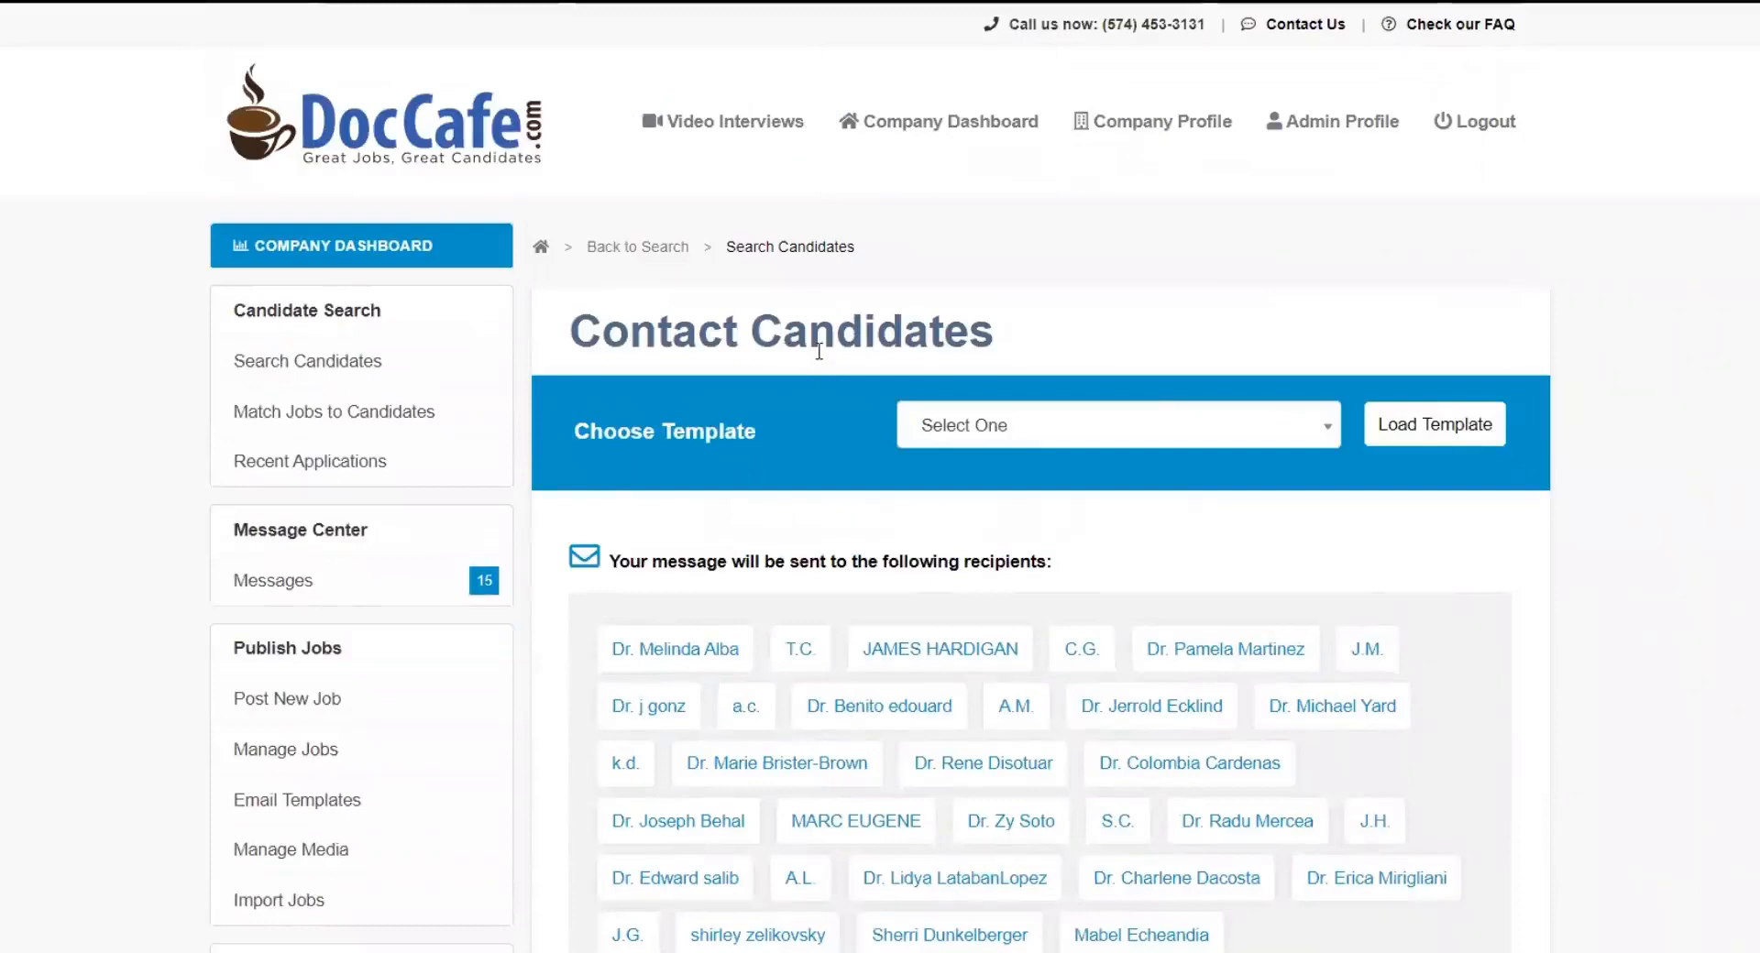
click(1089, 429)
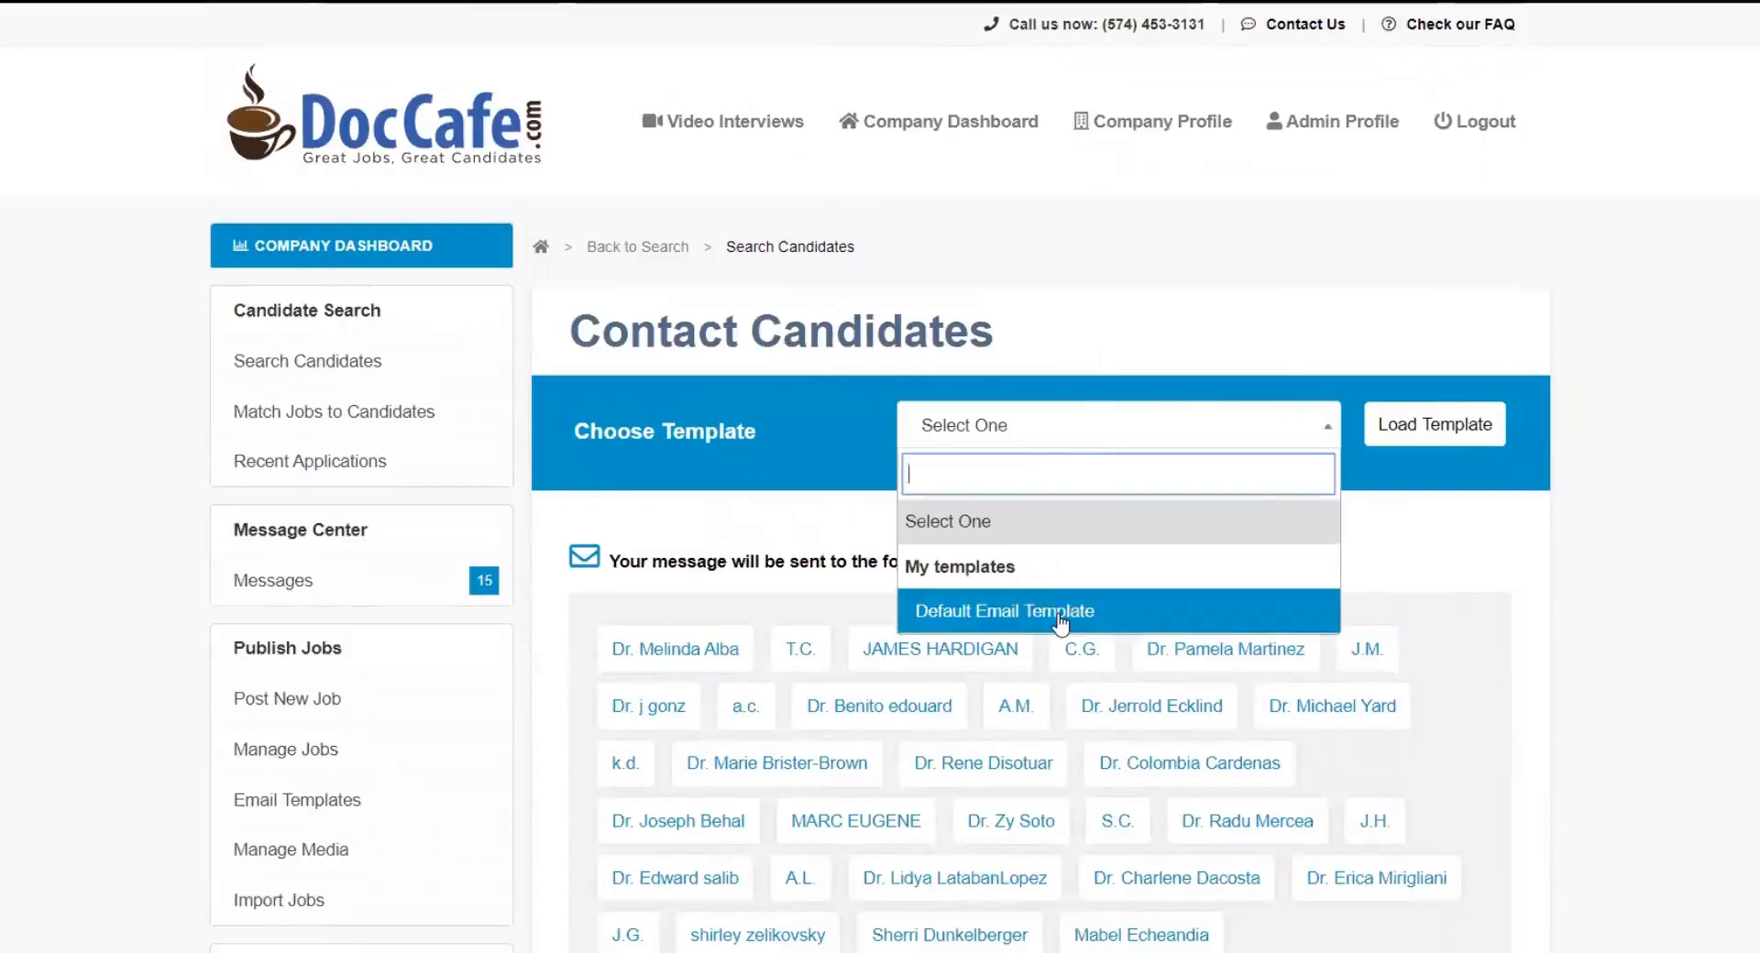
scroll(1600, 641, down, 12)
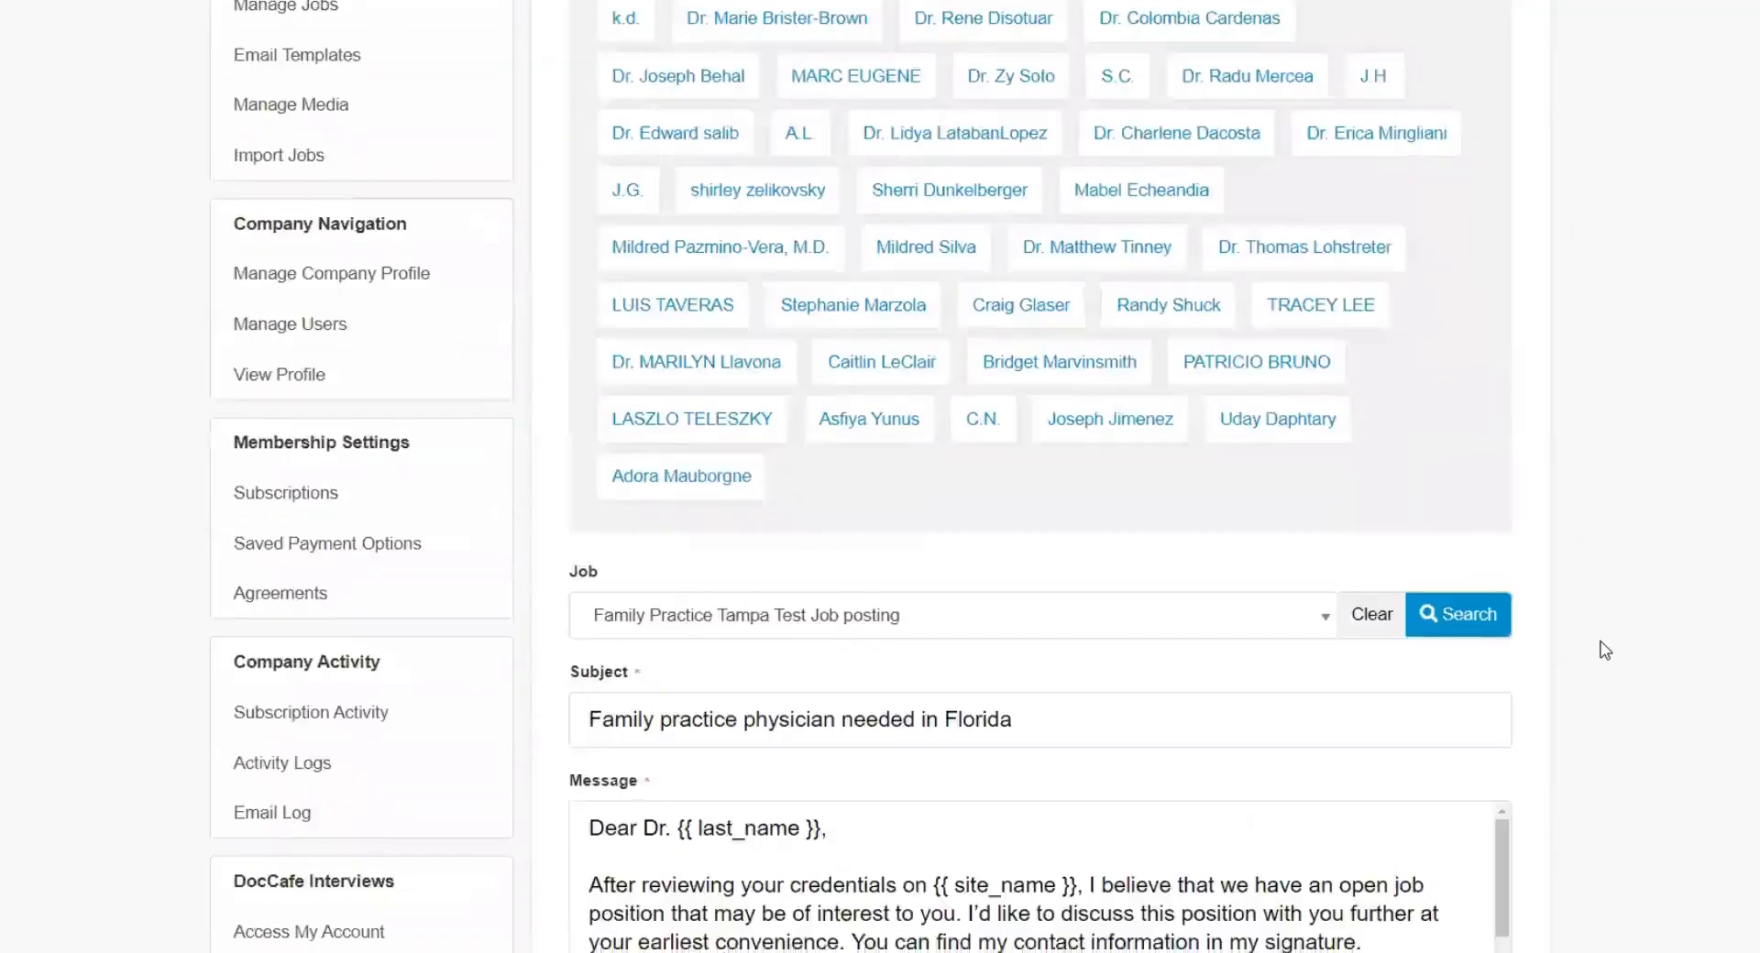